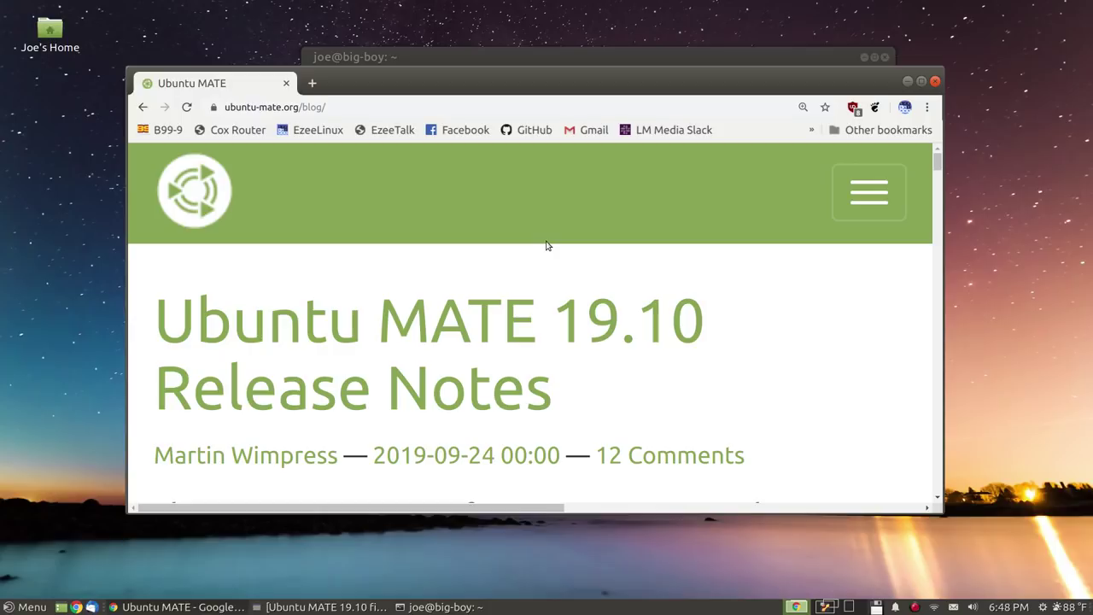
{"action": "scroll", "coordinate": [548, 246], "scroll_direction": "down", "scroll_amount": 3}
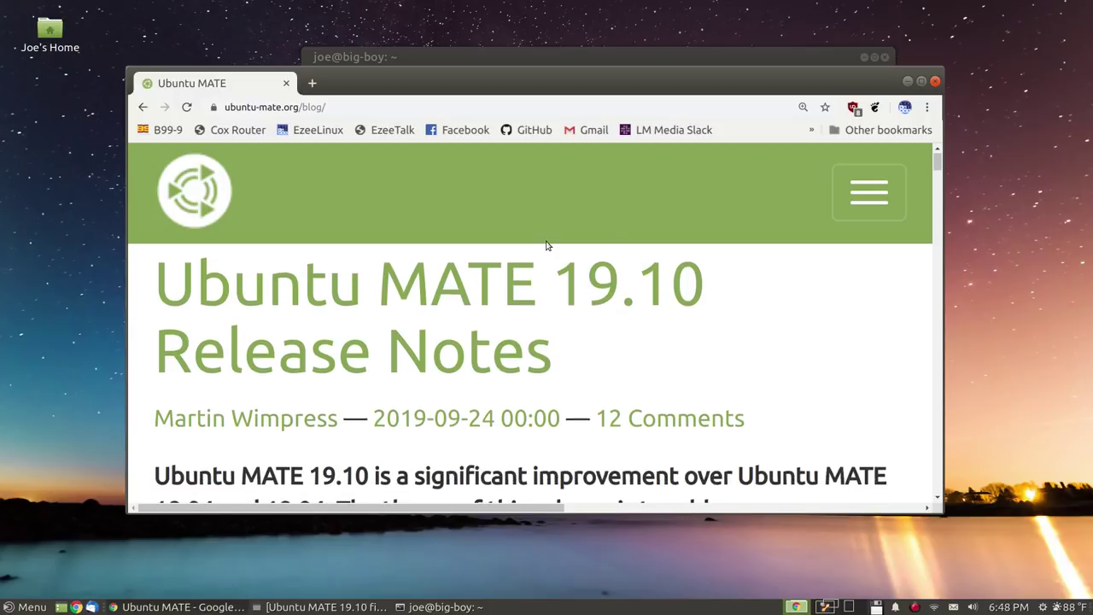
{"action": "scroll", "coordinate": [547, 246], "scroll_direction": "up", "scroll_amount": 3}
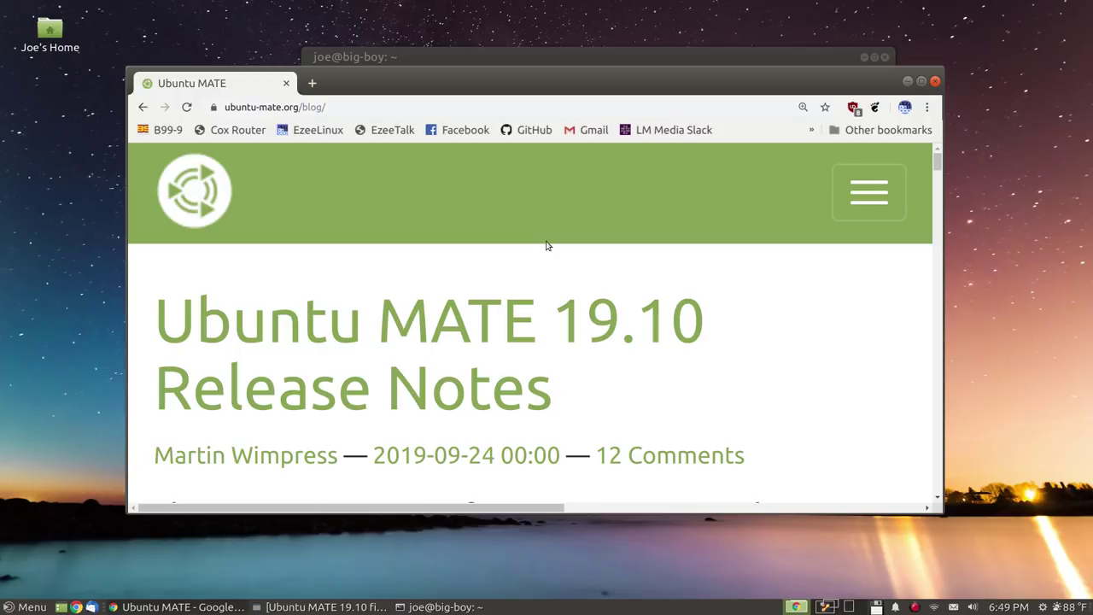
{"action": "scroll", "coordinate": [547, 245], "scroll_direction": "down", "scroll_amount": 3}
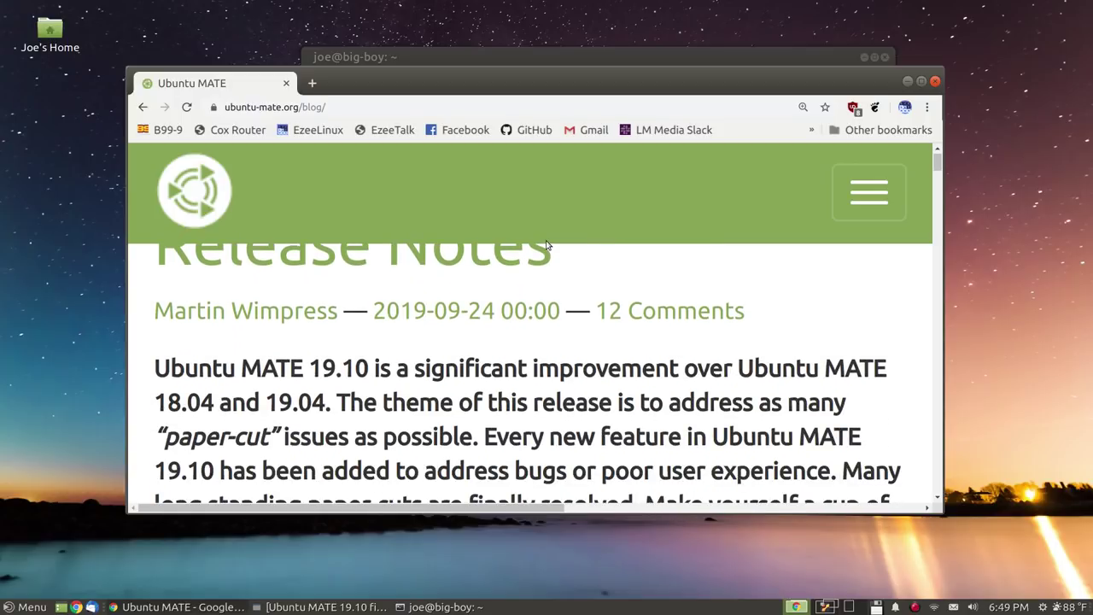
{"action": "scroll", "coordinate": [548, 245], "scroll_direction": "down", "scroll_amount": 5}
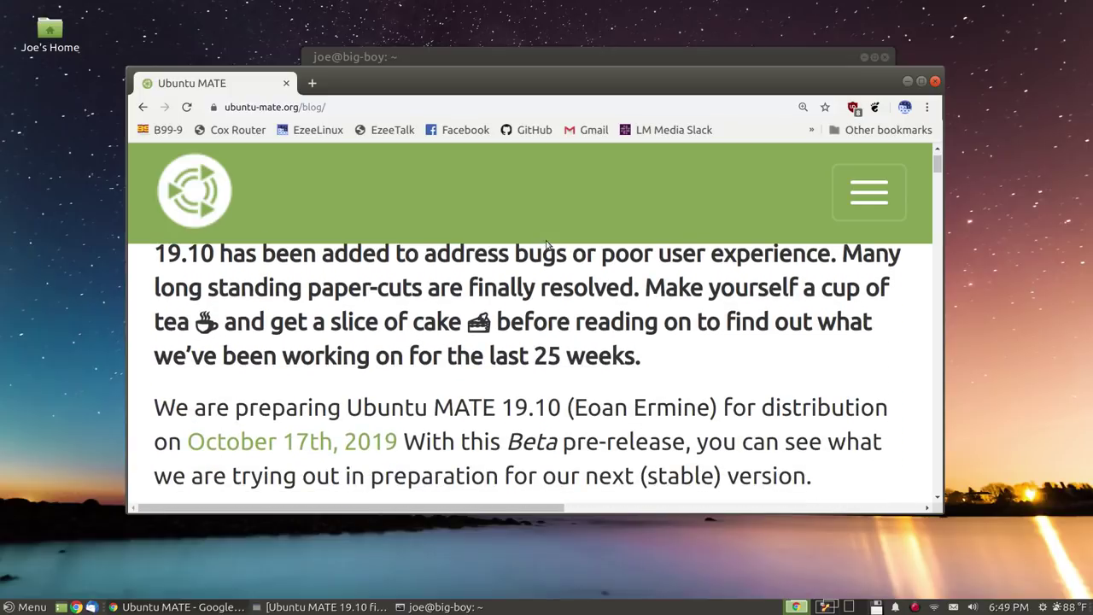
{"action": "scroll", "coordinate": [547, 245], "scroll_direction": "down", "scroll_amount": 3}
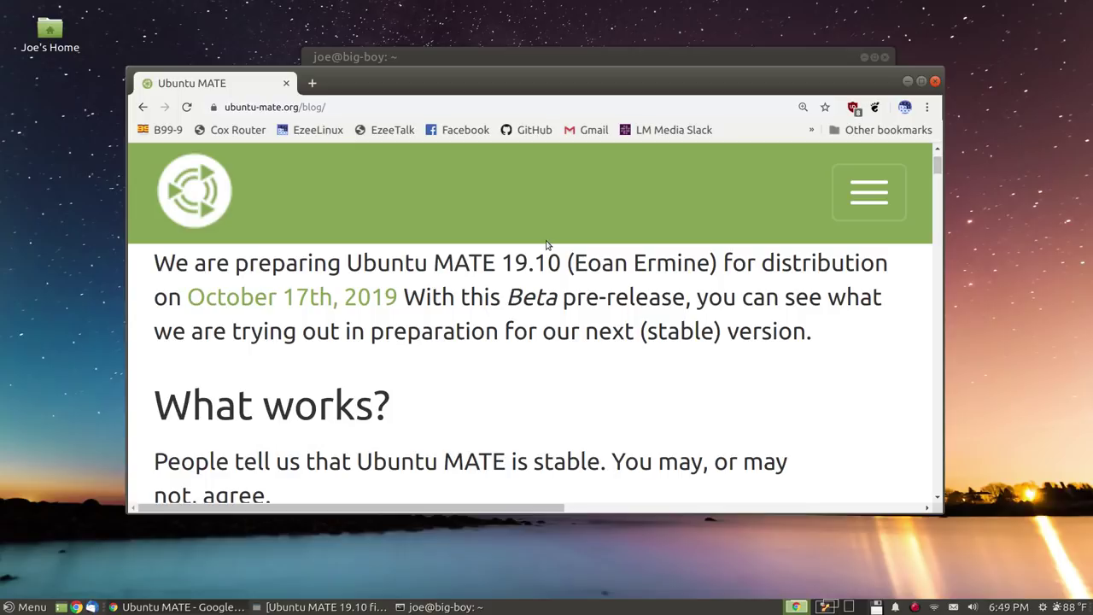
{"action": "scroll", "coordinate": [548, 246], "scroll_direction": "up", "scroll_amount": 8}
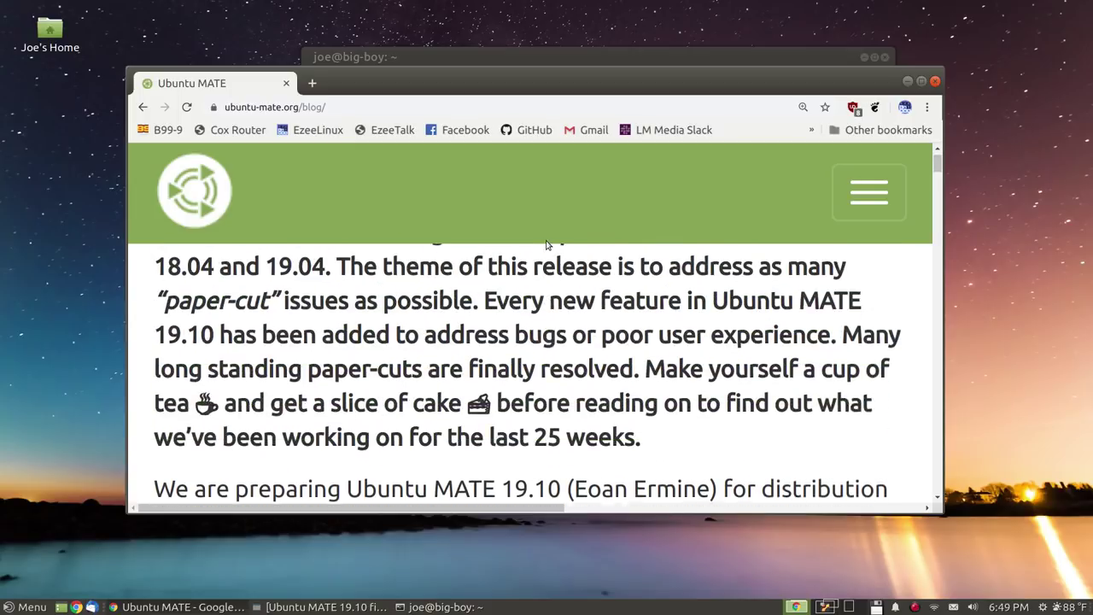
{"action": "scroll", "coordinate": [547, 245], "scroll_direction": "up", "scroll_amount": 1}
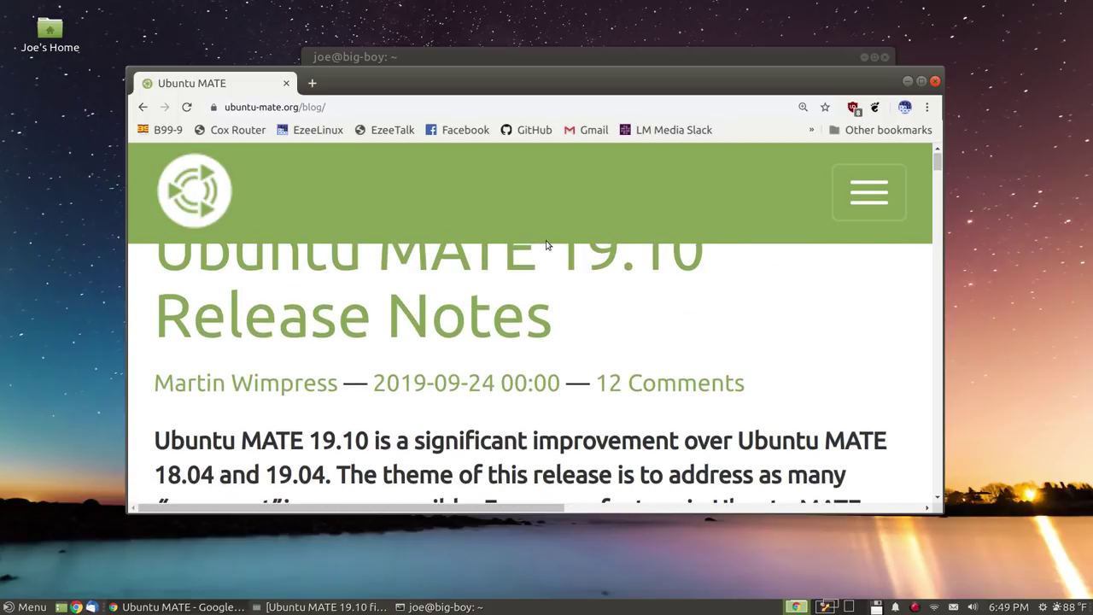
{"action": "scroll", "coordinate": [547, 245], "scroll_direction": "up", "scroll_amount": 2}
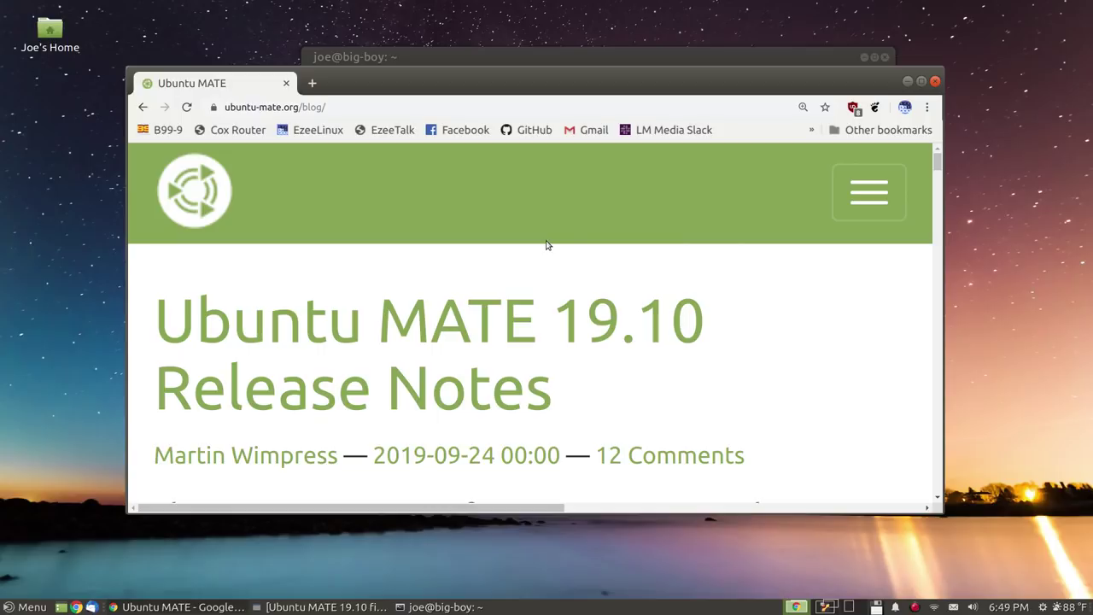
{"action": "scroll", "coordinate": [548, 245], "scroll_direction": "down", "scroll_amount": 5}
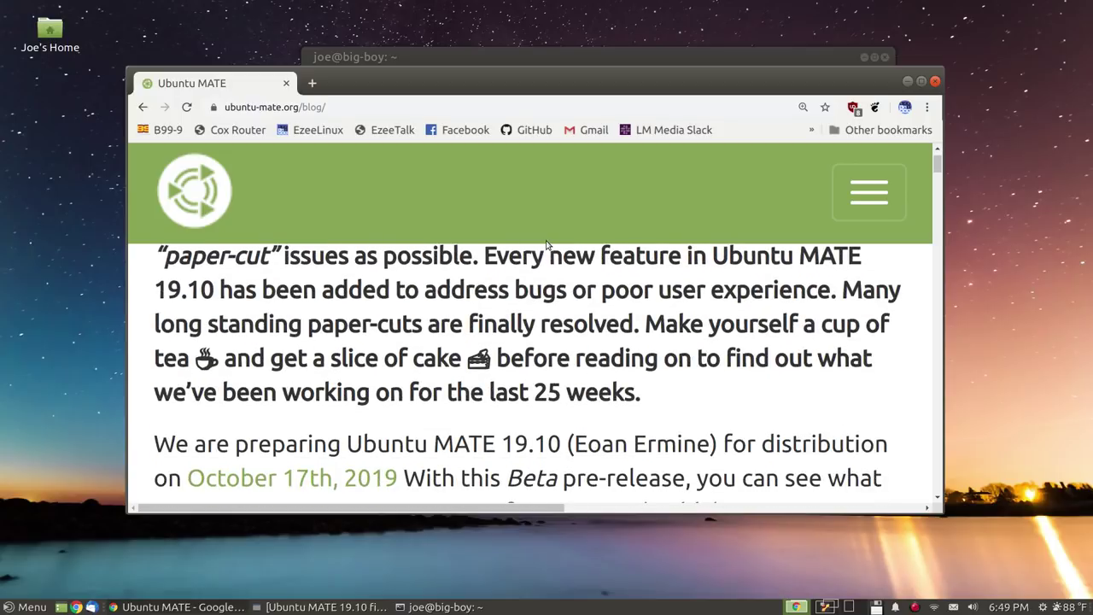
{"action": "scroll", "coordinate": [548, 245], "scroll_direction": "down", "scroll_amount": 5}
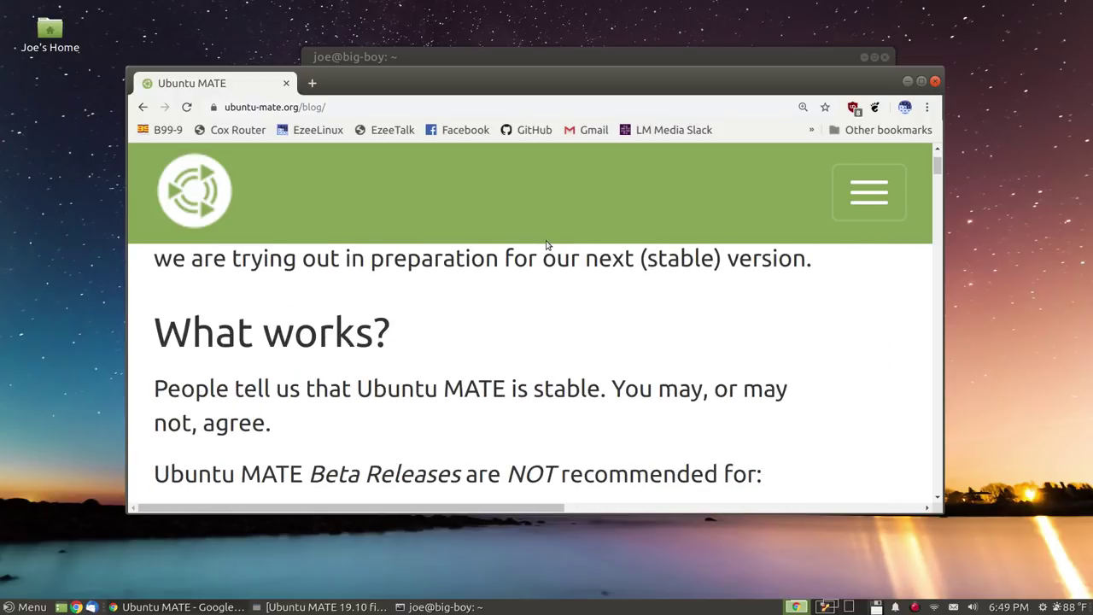
{"action": "scroll", "coordinate": [547, 246], "scroll_direction": "down", "scroll_amount": 4}
{"action": "scroll", "coordinate": [547, 245], "scroll_direction": "down", "scroll_amount": 3}
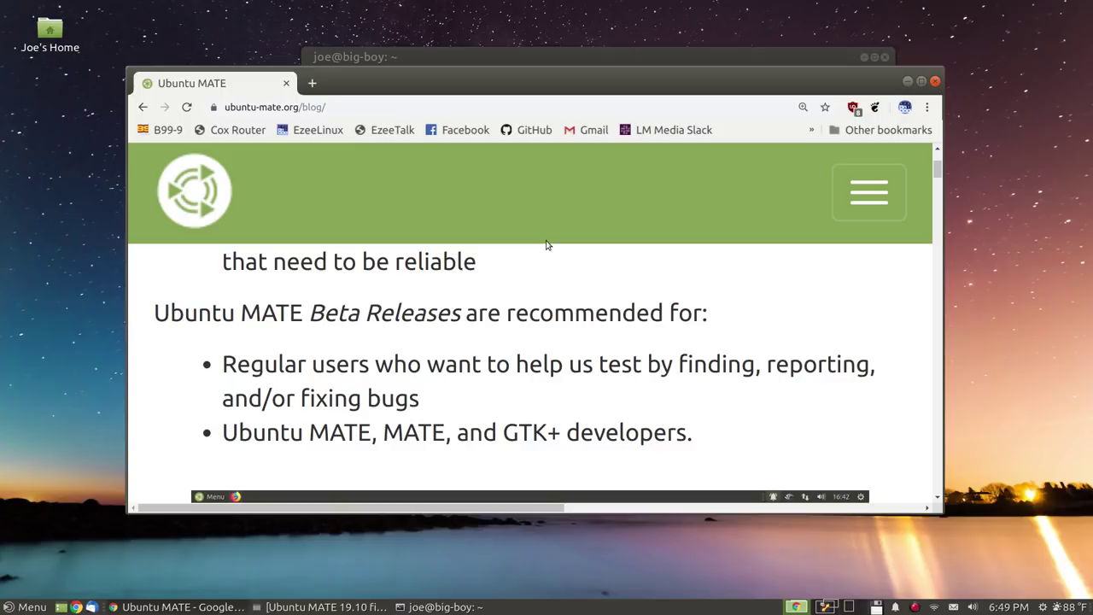
{"action": "scroll", "coordinate": [546, 245], "scroll_direction": "down", "scroll_amount": 10}
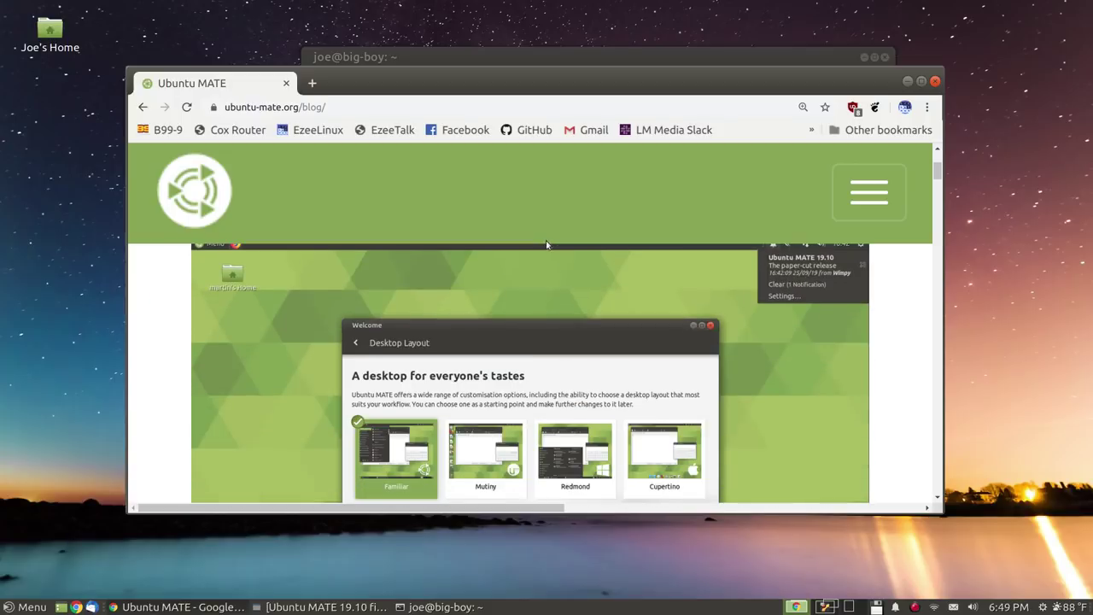
{"action": "scroll", "coordinate": [546, 245], "scroll_direction": "down", "scroll_amount": 2}
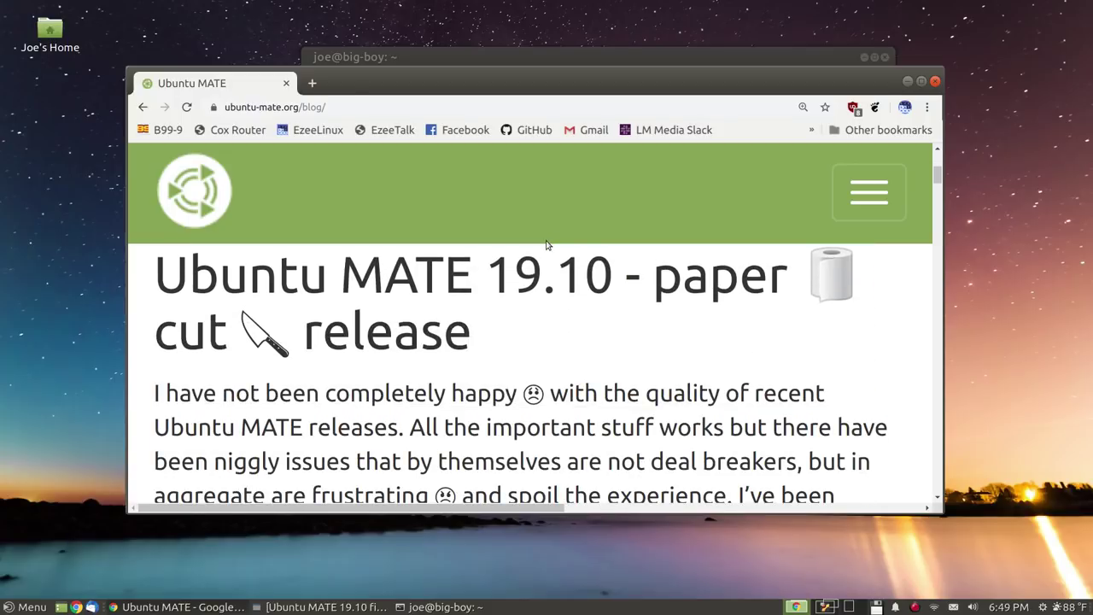
{"action": "scroll", "coordinate": [547, 245], "scroll_direction": "up", "scroll_amount": 10}
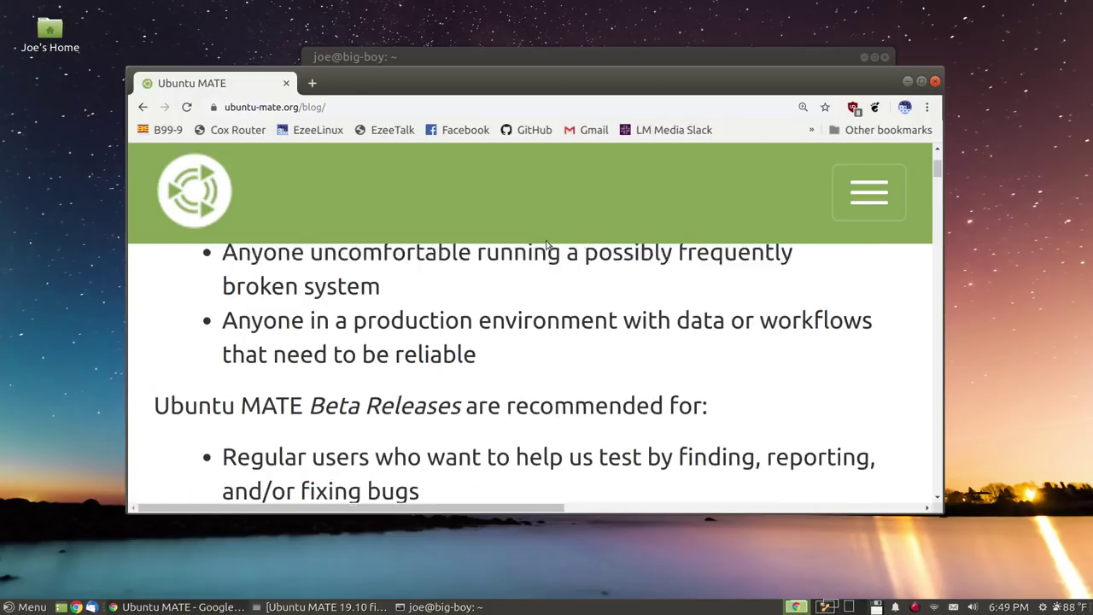
{"action": "scroll", "coordinate": [547, 245], "scroll_direction": "up", "scroll_amount": 10}
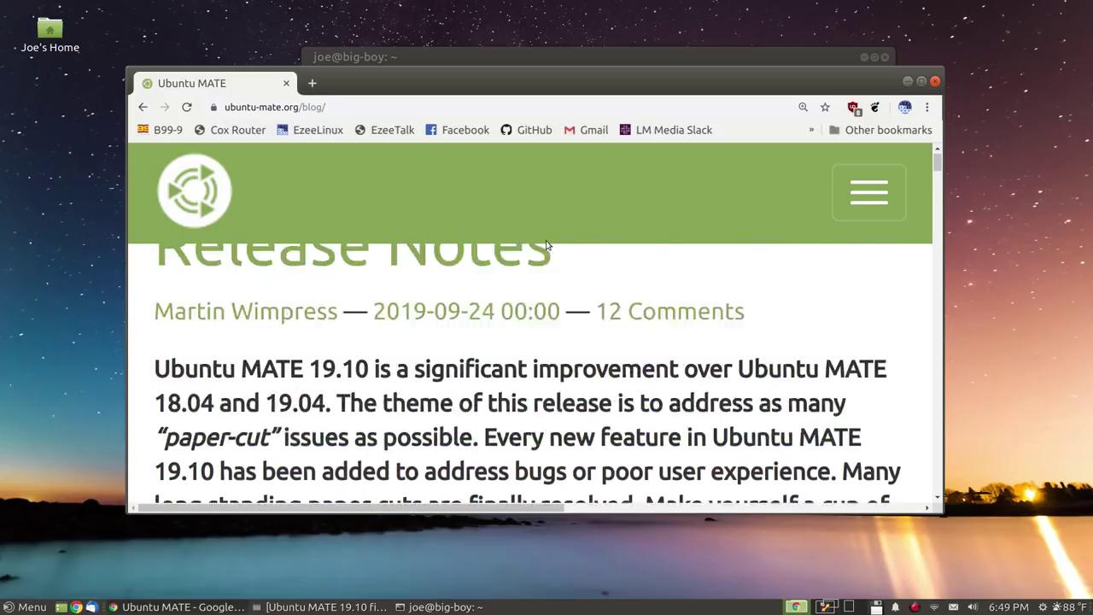
{"action": "scroll", "coordinate": [546, 245], "scroll_direction": "up", "scroll_amount": 3}
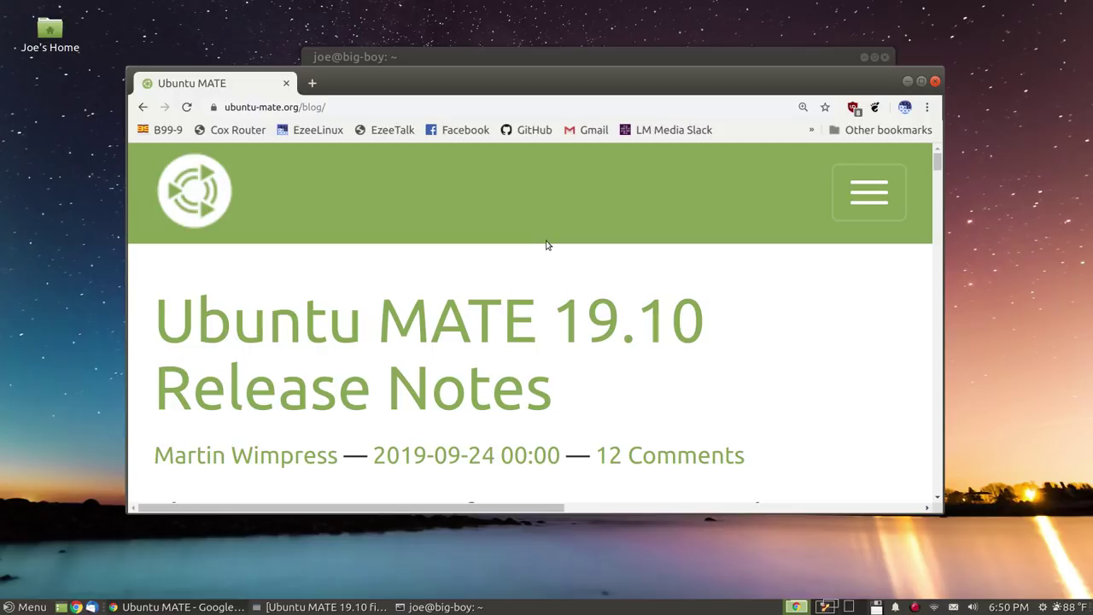
Minimize the htop terminal and the Chrome window to clear the desktop
{"action": "left_click", "coordinate": [540, 59]}
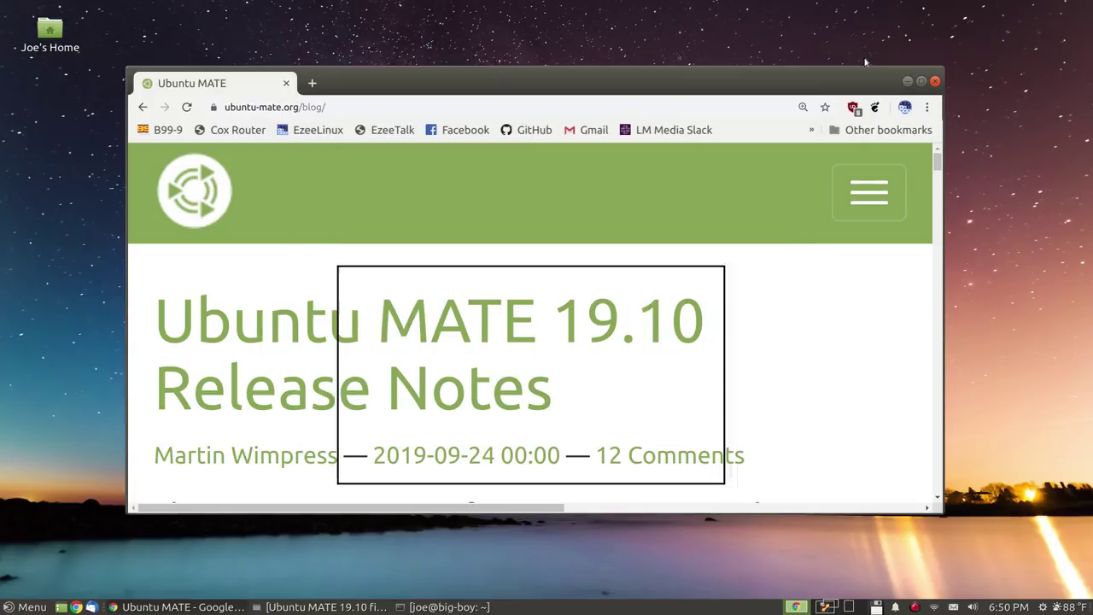
{"action": "left_click", "coordinate": [864, 56]}
{"action": "left_click", "coordinate": [907, 81]}
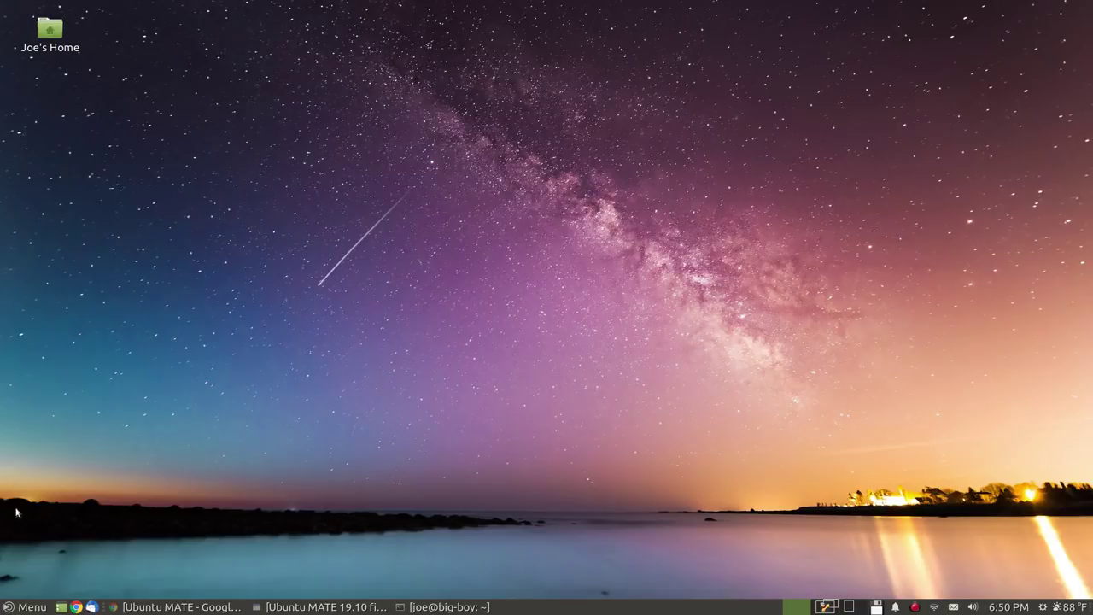
Open and dismiss the Brisk menu, then switch to Workspace 2 with the virtual machine
{"action": "key", "text": "super"}
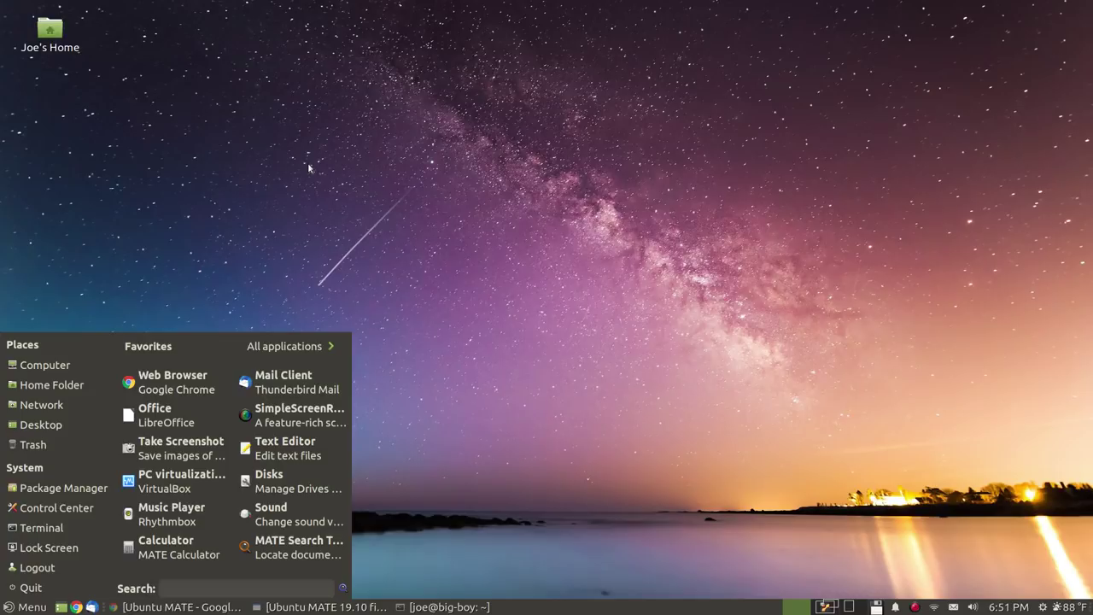
{"action": "key", "text": "Escape"}
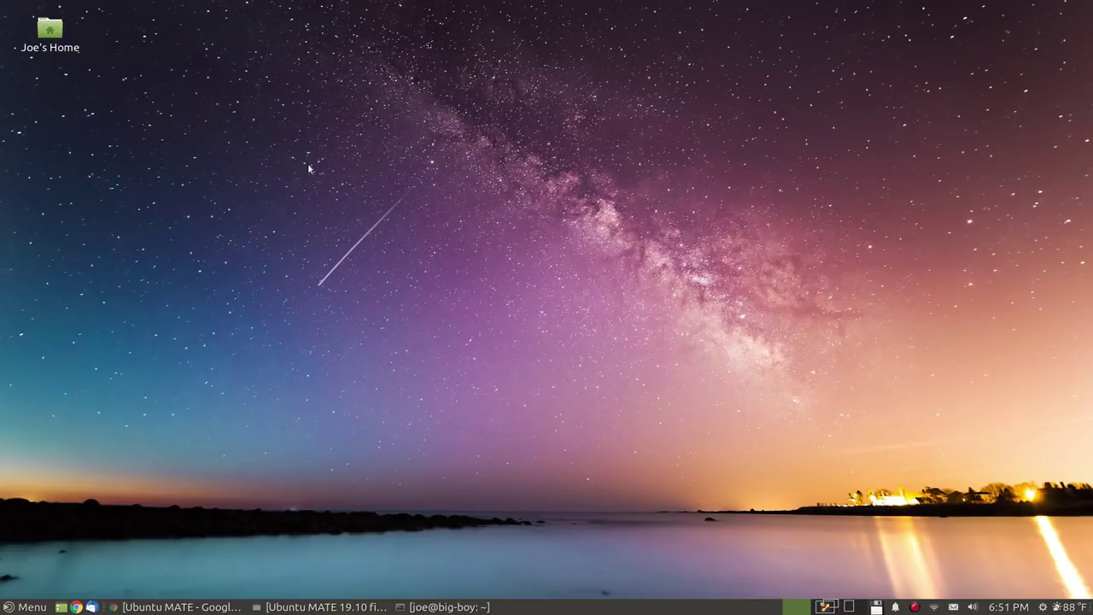
{"action": "key", "text": "ctrl+alt+Right"}
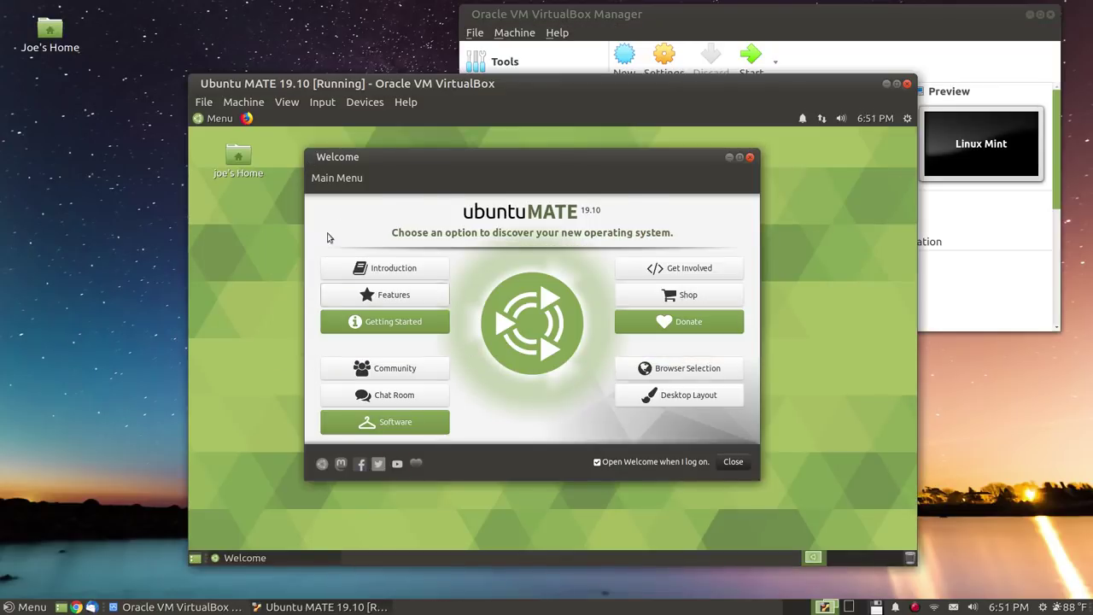
Make the Ubuntu MATE guest full-screen and move its Welcome window to the screen centre
{"action": "left_click", "coordinate": [582, 134]}
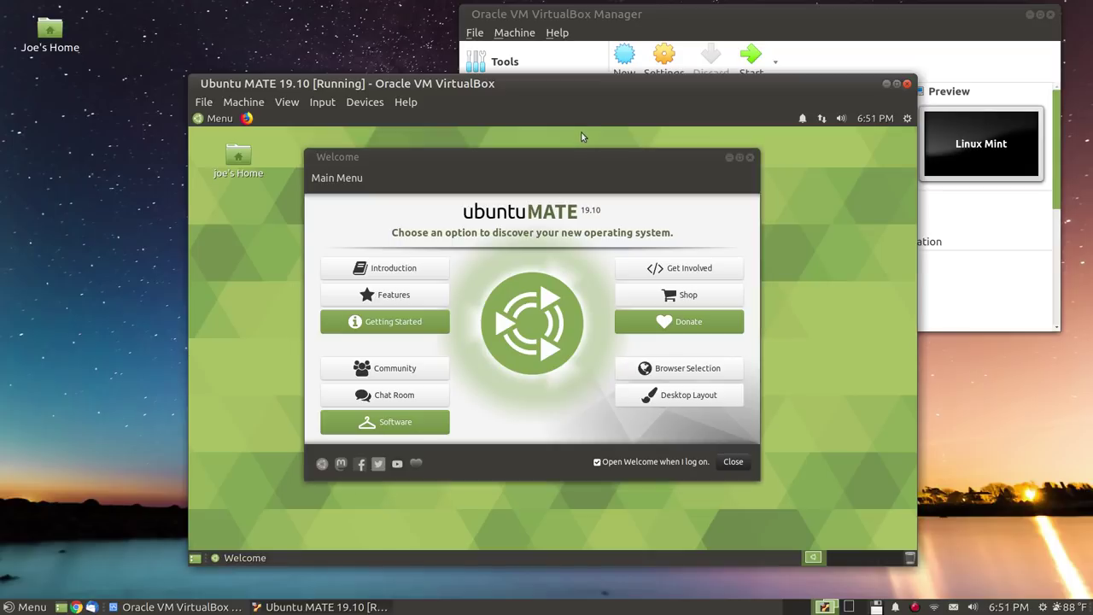
{"action": "key", "text": "ctrl+f"}
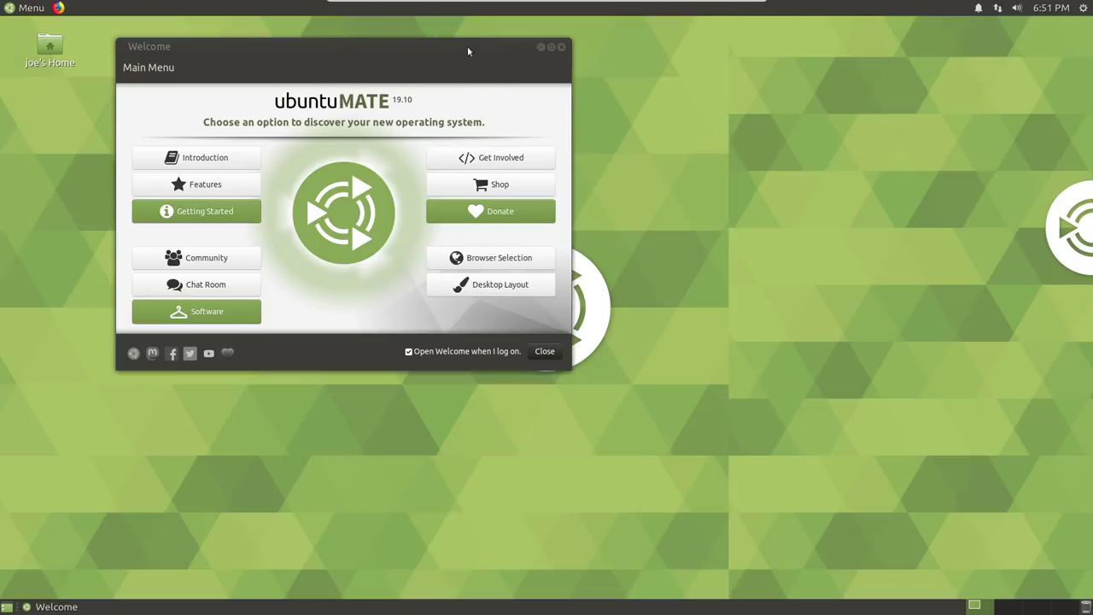
{"action": "left_click_drag", "start_coordinate": [467, 49], "coordinate": [659, 138]}
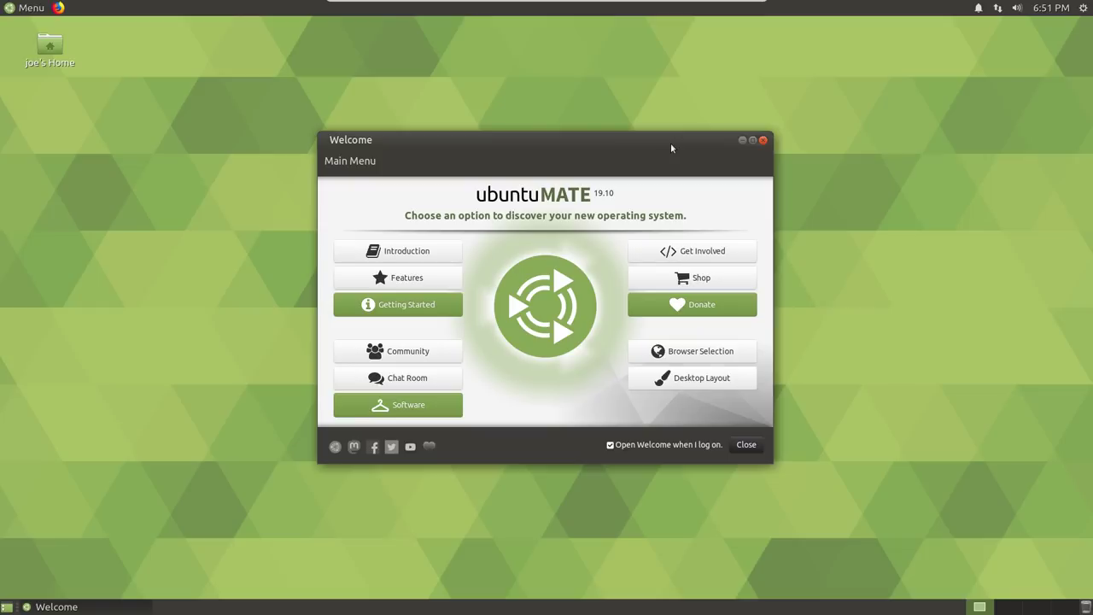
{"action": "left_click", "coordinate": [458, 54]}
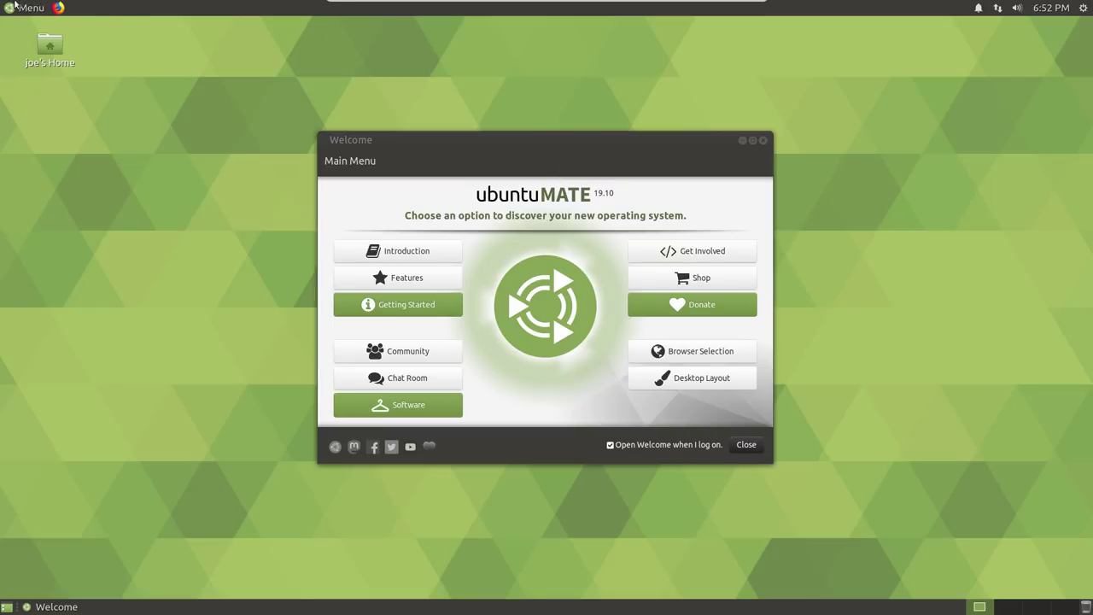
Browse the Education, Graphics and Preferences menu categories, then launch Control Center from the menu
{"action": "left_click", "coordinate": [26, 8]}
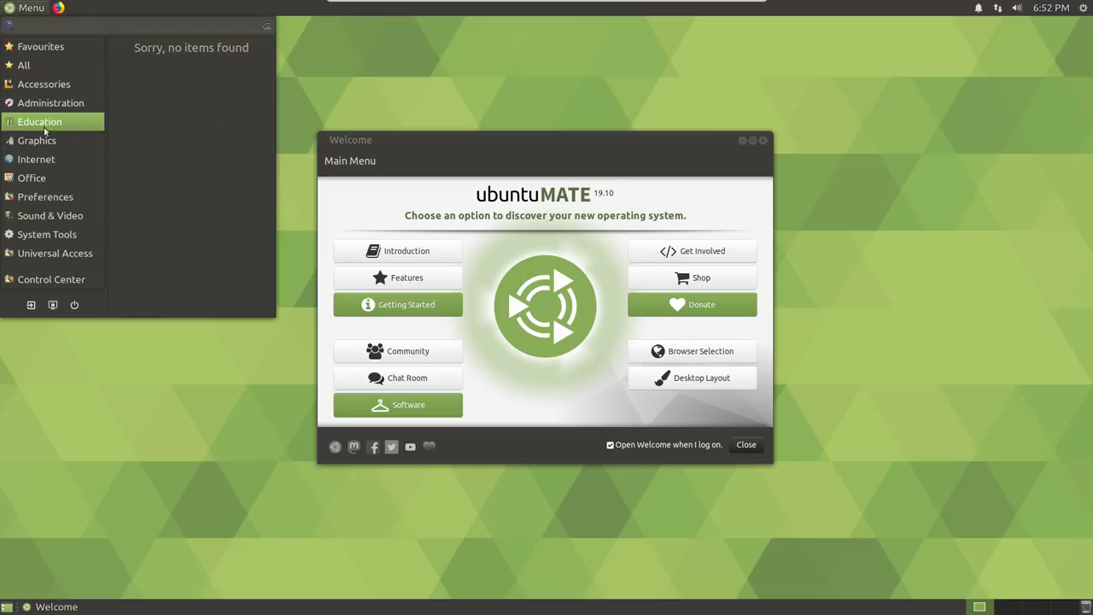
{"action": "mouse_move", "coordinate": [52, 217]}
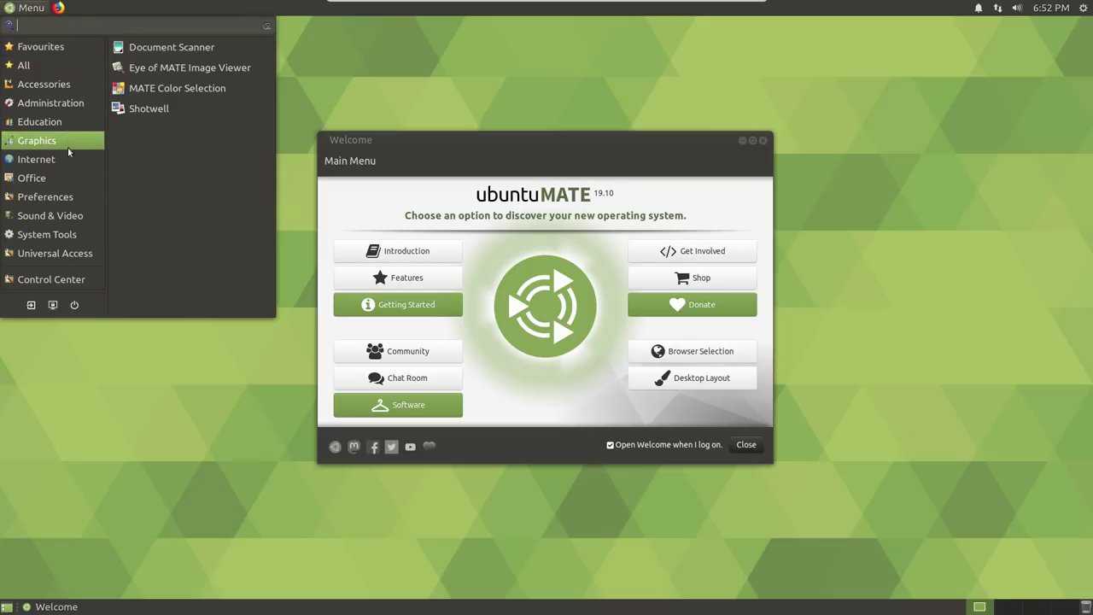
{"action": "mouse_move", "coordinate": [78, 126]}
{"action": "mouse_move", "coordinate": [64, 199]}
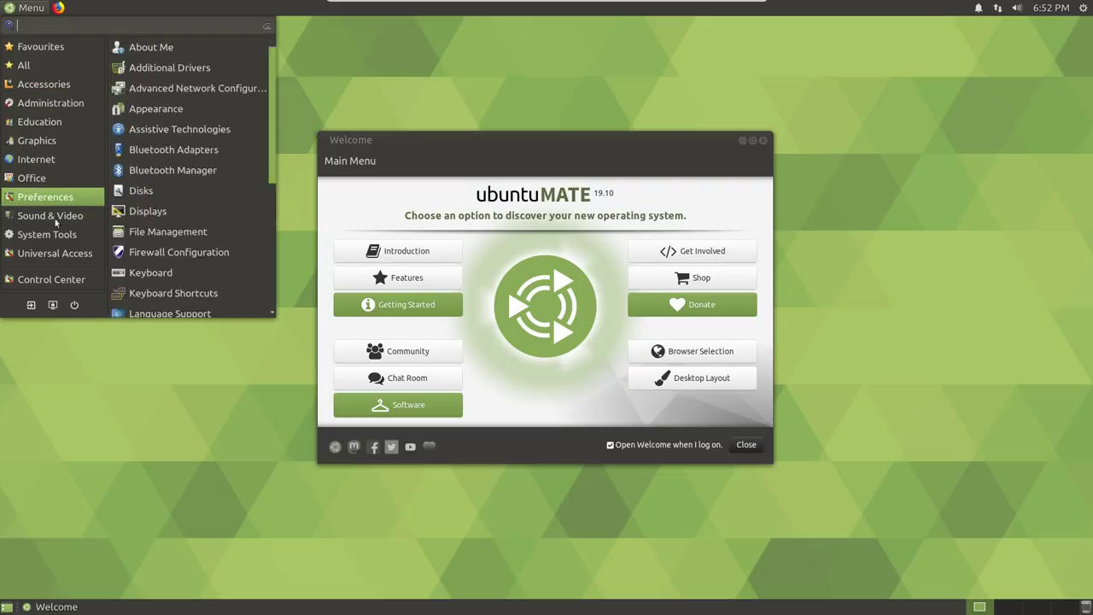
{"action": "left_click", "coordinate": [419, 96]}
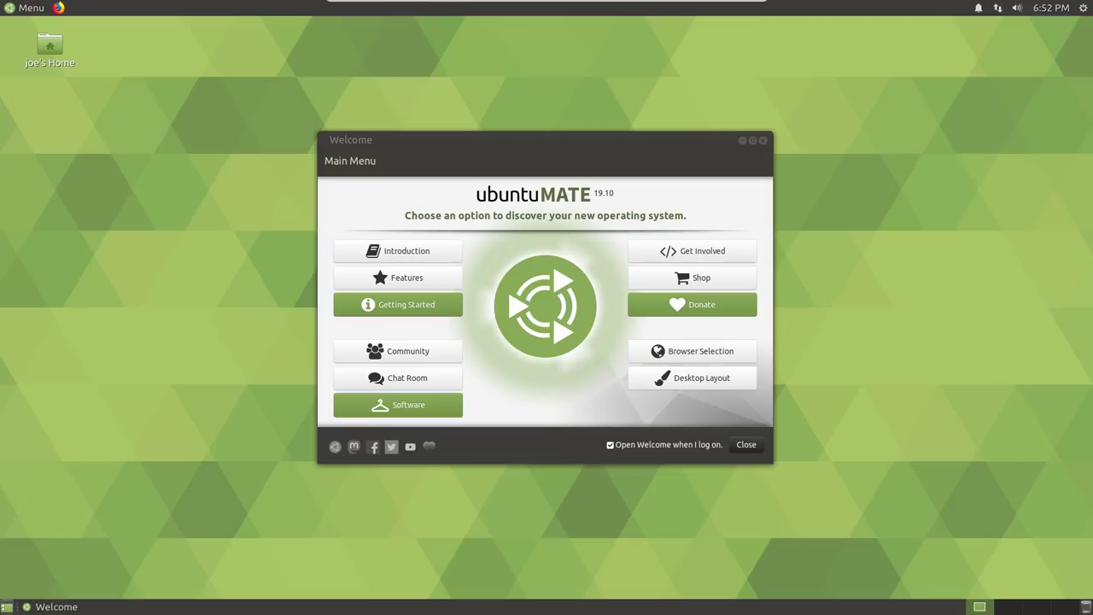
{"action": "left_click", "coordinate": [1, 5]}
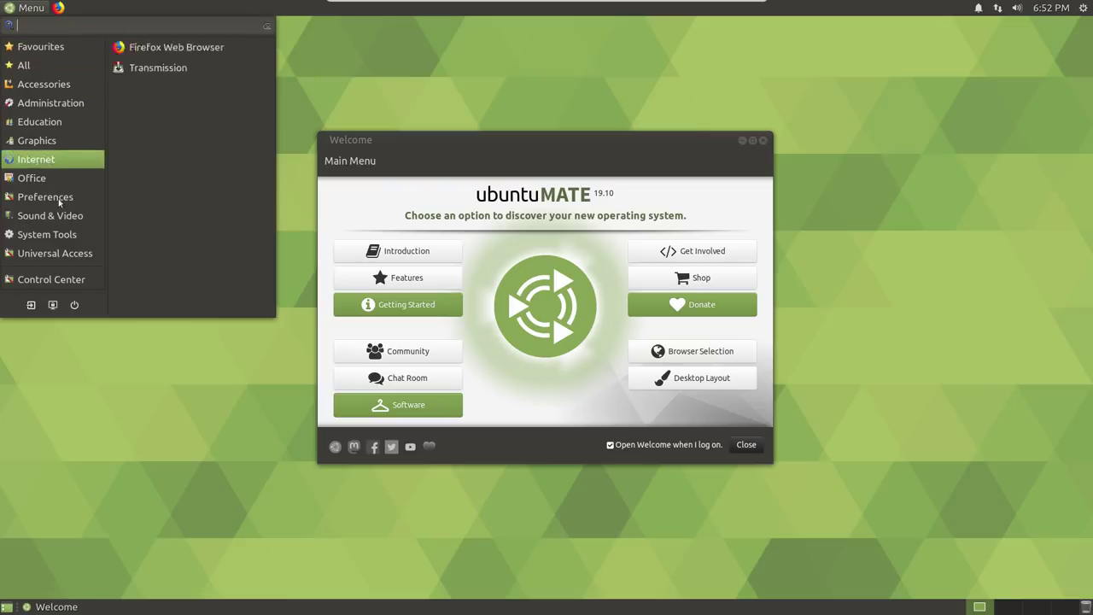
{"action": "left_click", "coordinate": [49, 286]}
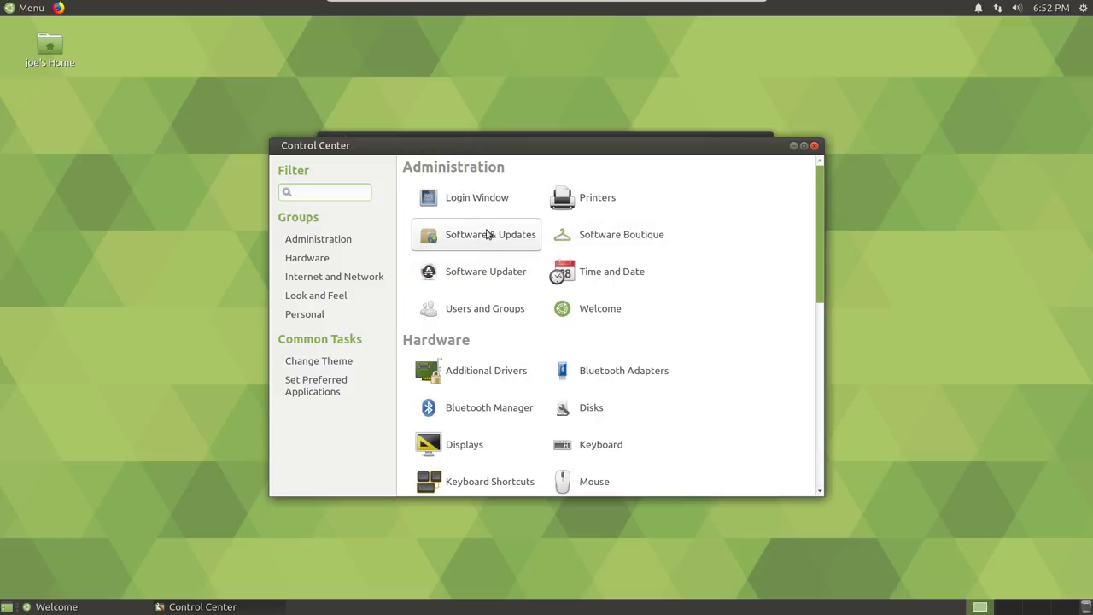
{"action": "scroll", "coordinate": [487, 234], "scroll_direction": "down", "scroll_amount": 4}
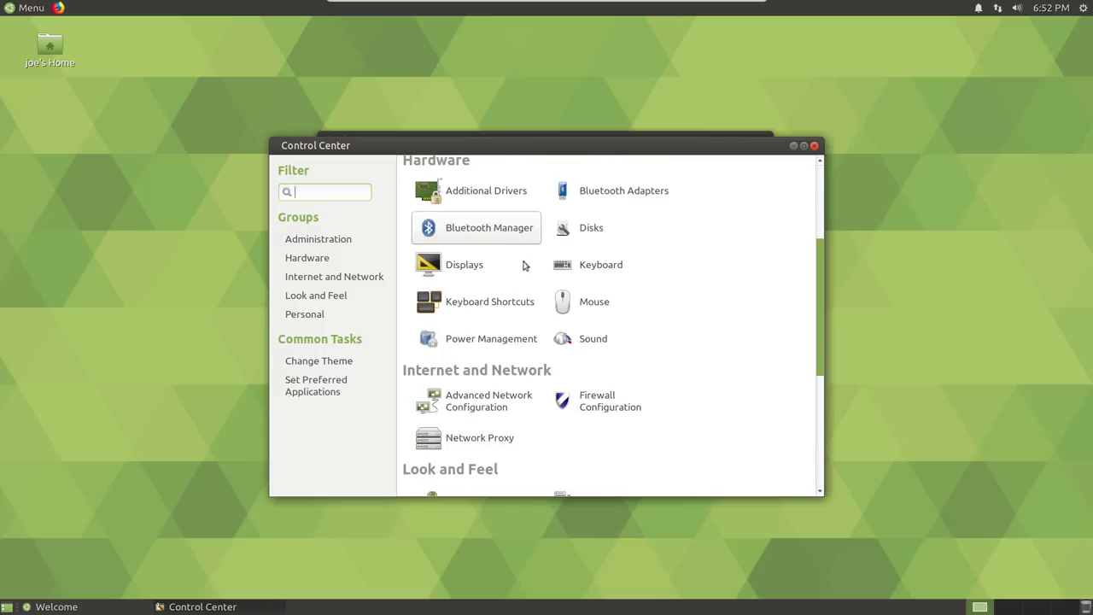
{"action": "scroll", "coordinate": [520, 272], "scroll_direction": "down", "scroll_amount": 2}
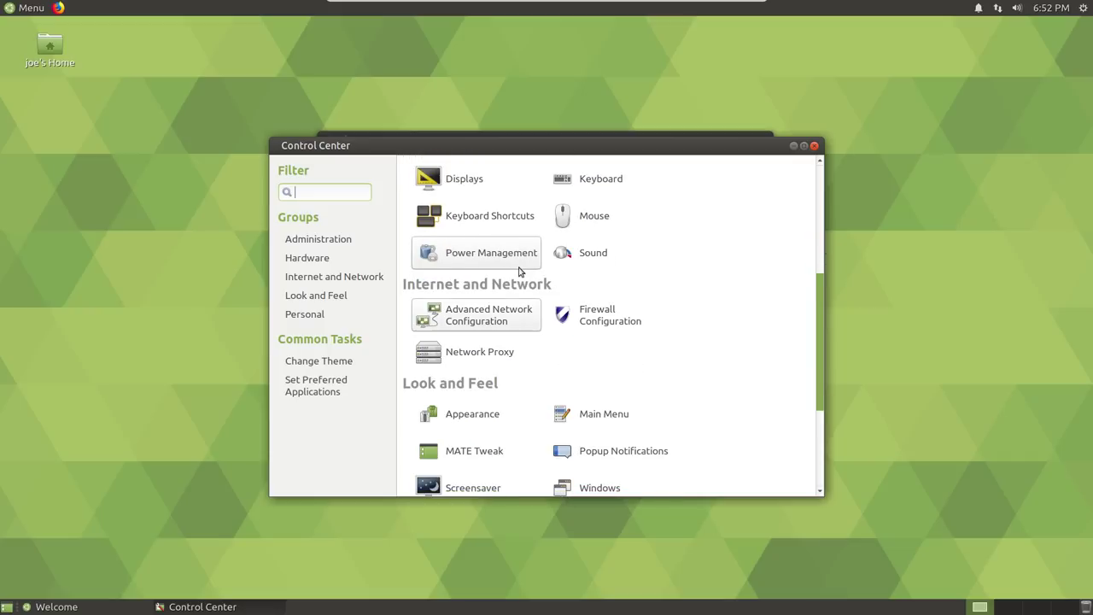
{"action": "scroll", "coordinate": [518, 270], "scroll_direction": "up", "scroll_amount": 6}
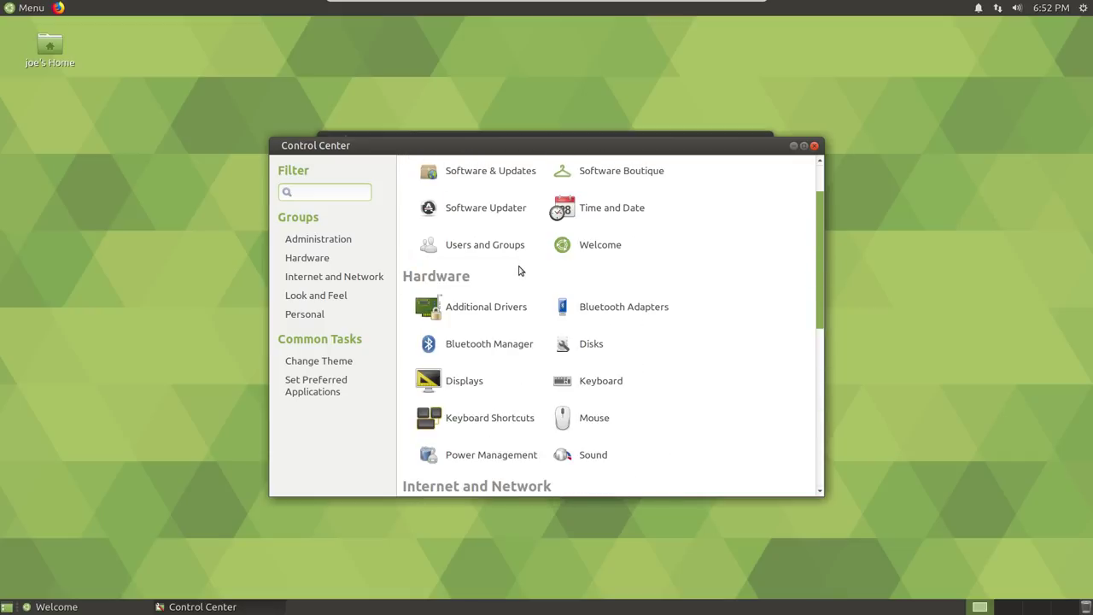
{"action": "scroll", "coordinate": [518, 271], "scroll_direction": "up", "scroll_amount": 1}
{"action": "scroll", "coordinate": [518, 271], "scroll_direction": "down", "scroll_amount": 3}
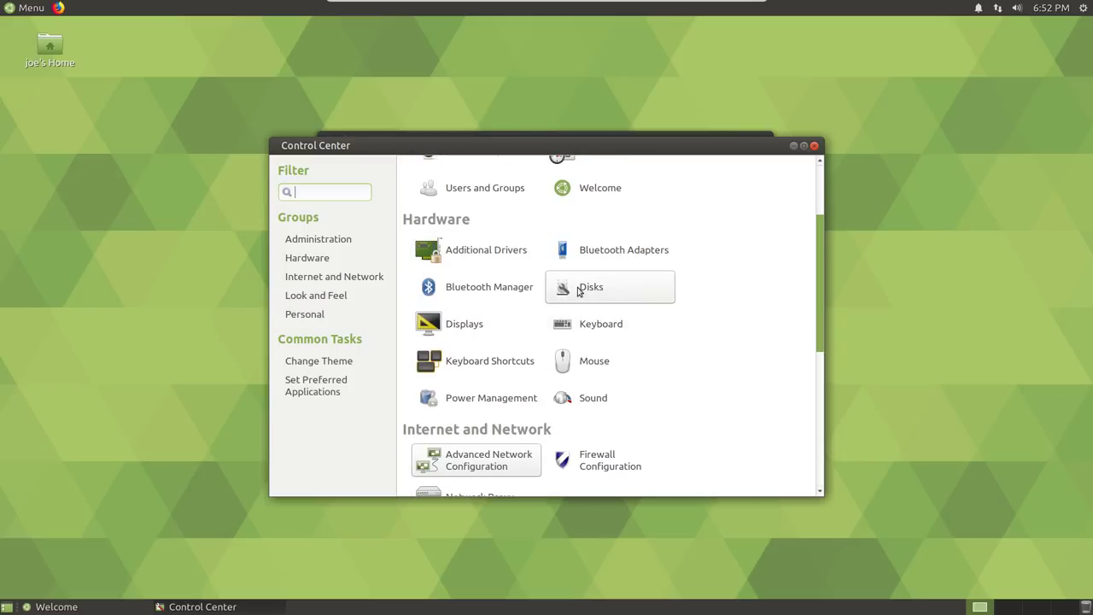
{"action": "scroll", "coordinate": [578, 290], "scroll_direction": "up", "scroll_amount": 1}
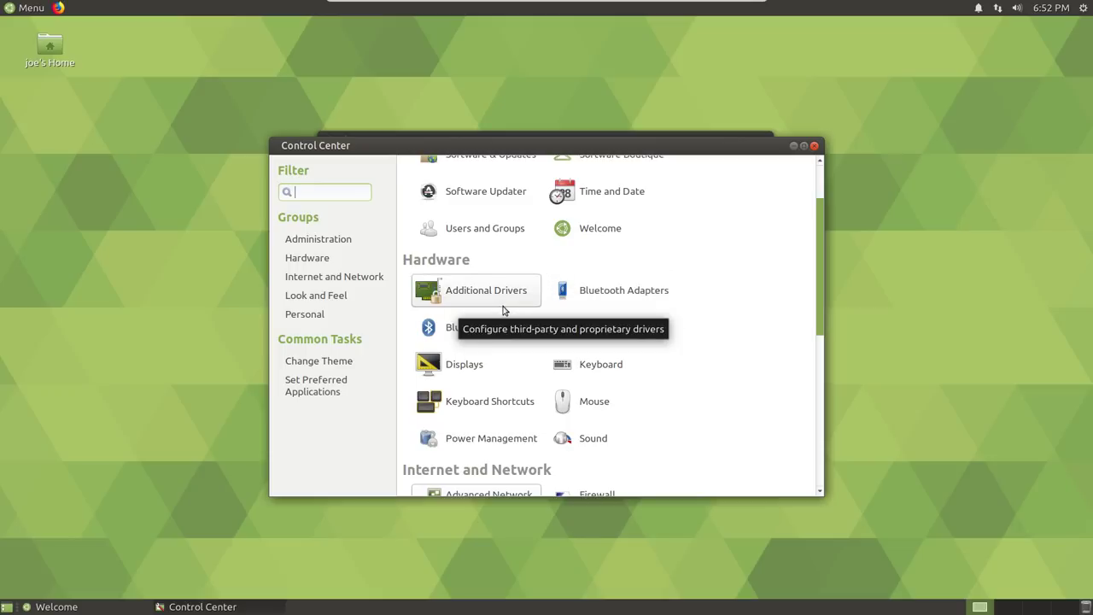
{"action": "scroll", "coordinate": [501, 296], "scroll_direction": "down", "scroll_amount": 2}
{"action": "scroll", "coordinate": [501, 298], "scroll_direction": "down", "scroll_amount": 2}
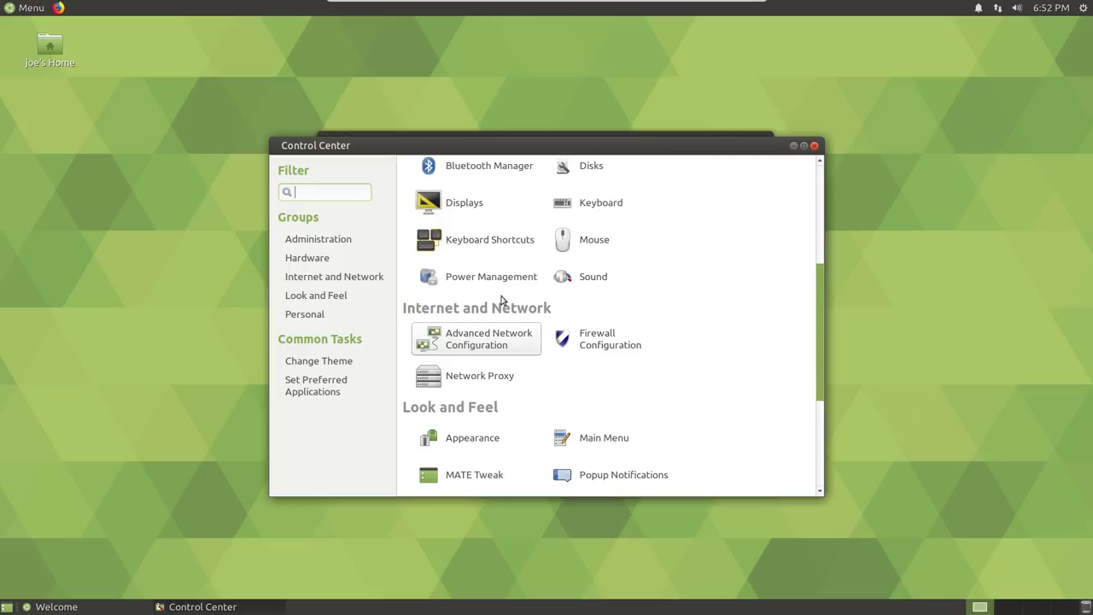
{"action": "scroll", "coordinate": [501, 299], "scroll_direction": "down", "scroll_amount": 1}
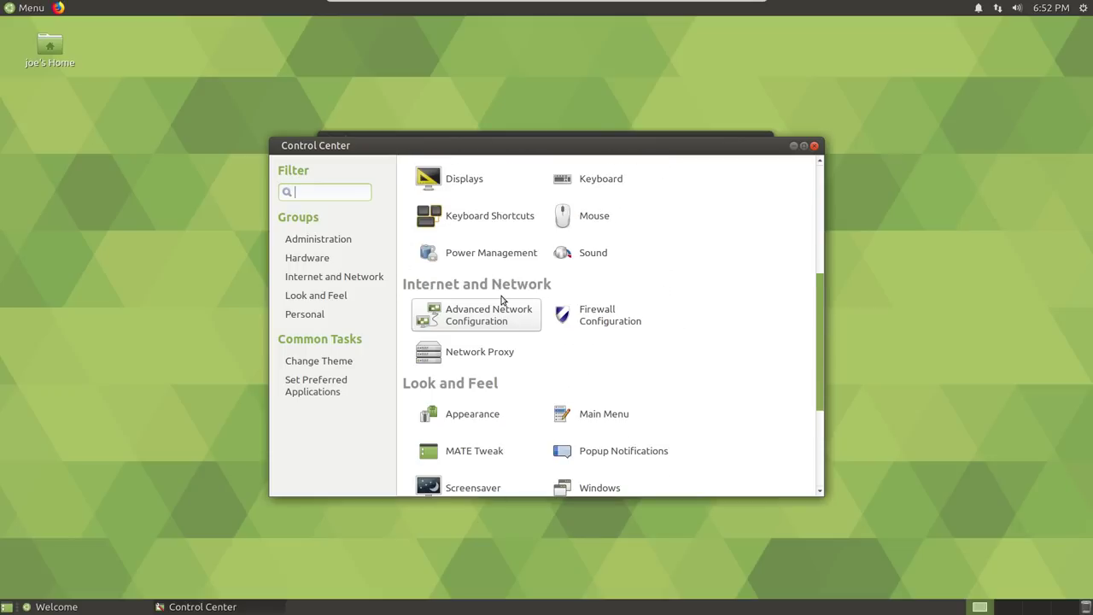
Open the Appearance font rendering details and turn off automatic DPI detection
{"action": "left_click", "coordinate": [477, 415]}
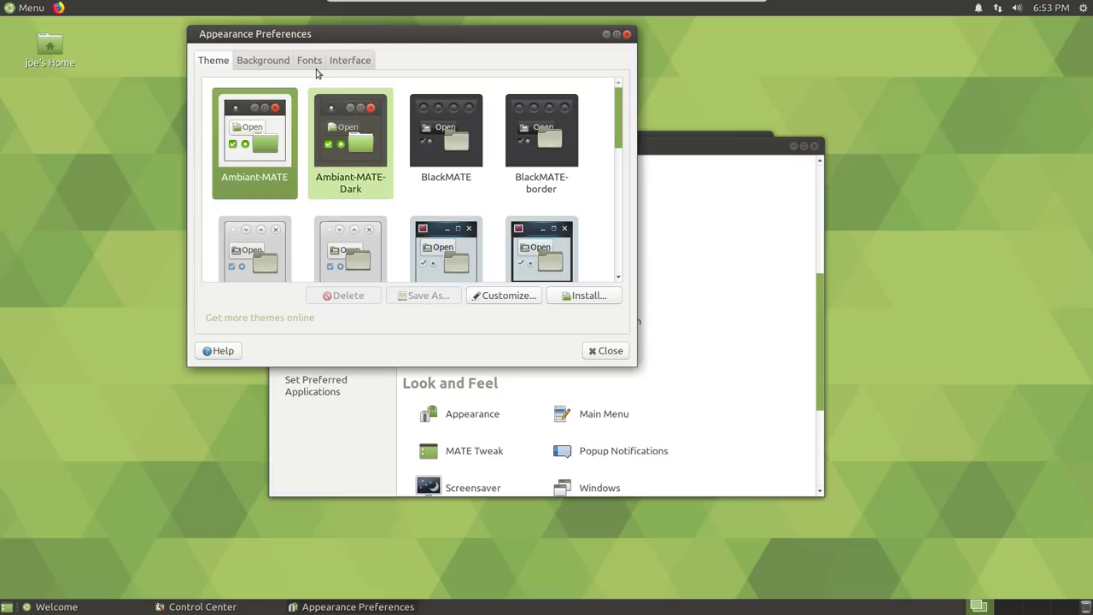
{"action": "left_click", "coordinate": [309, 62]}
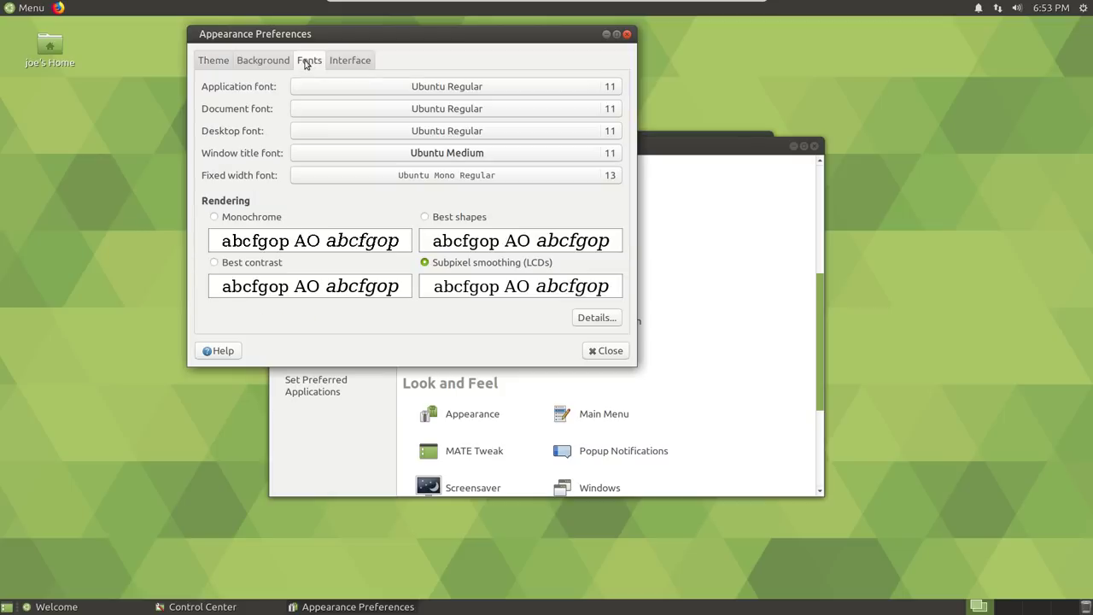
{"action": "left_click", "coordinate": [608, 318]}
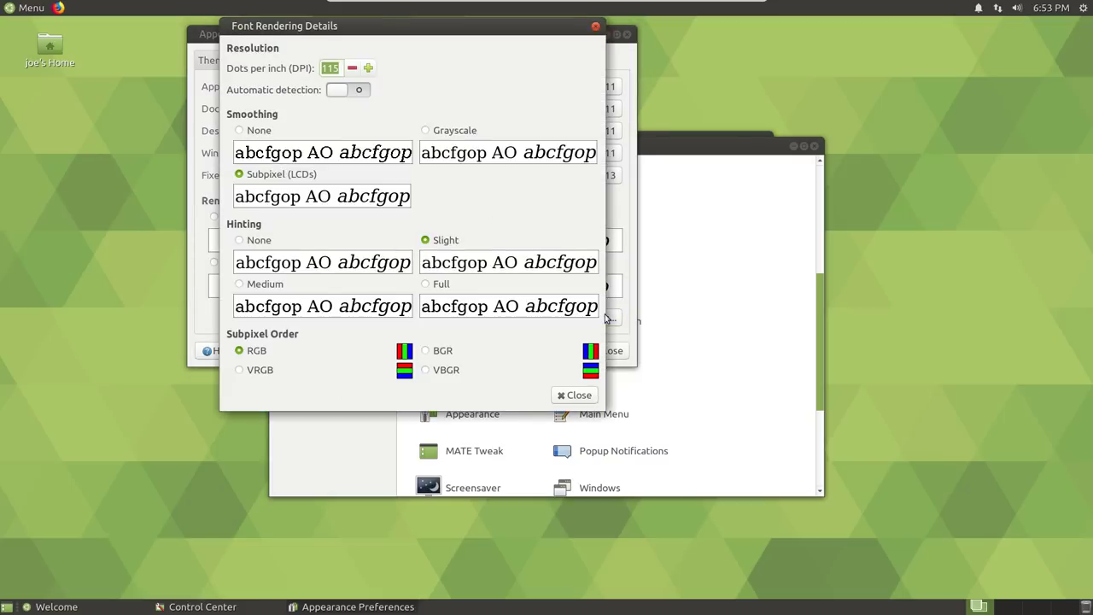
{"action": "left_click", "coordinate": [346, 90]}
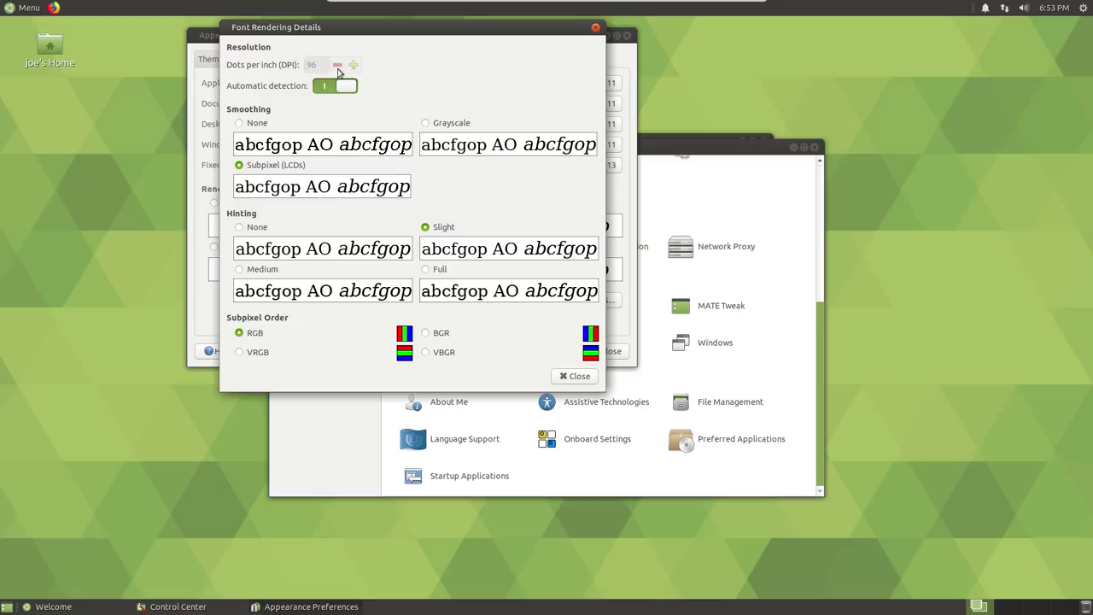
{"action": "left_click", "coordinate": [340, 88]}
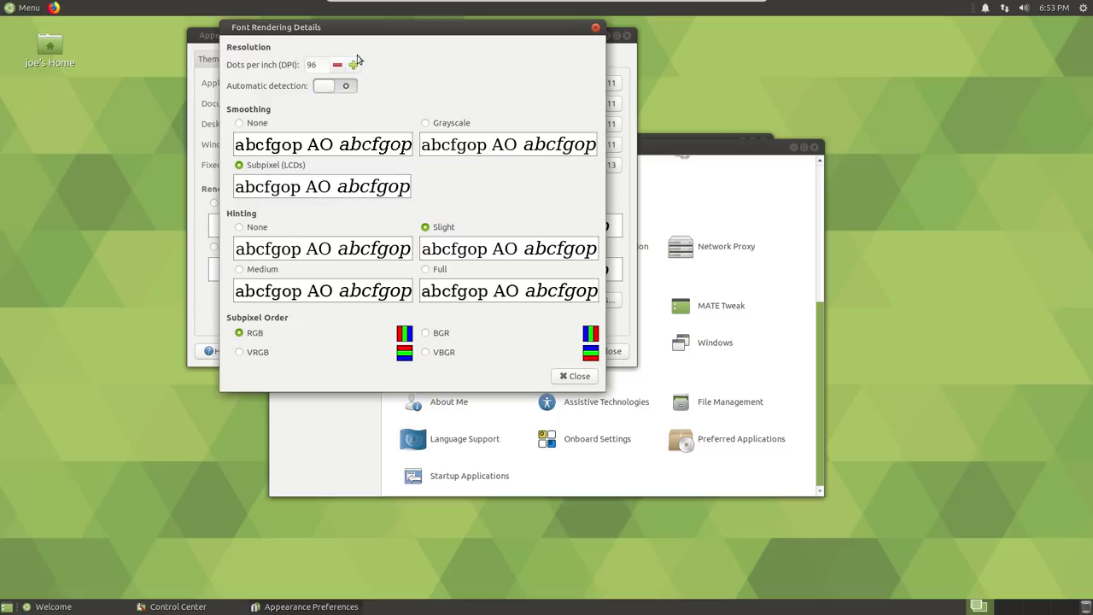
Raise the font resolution from 96 to 121 DPI and close the details dialog
{"action": "left_click", "coordinate": [355, 65]}
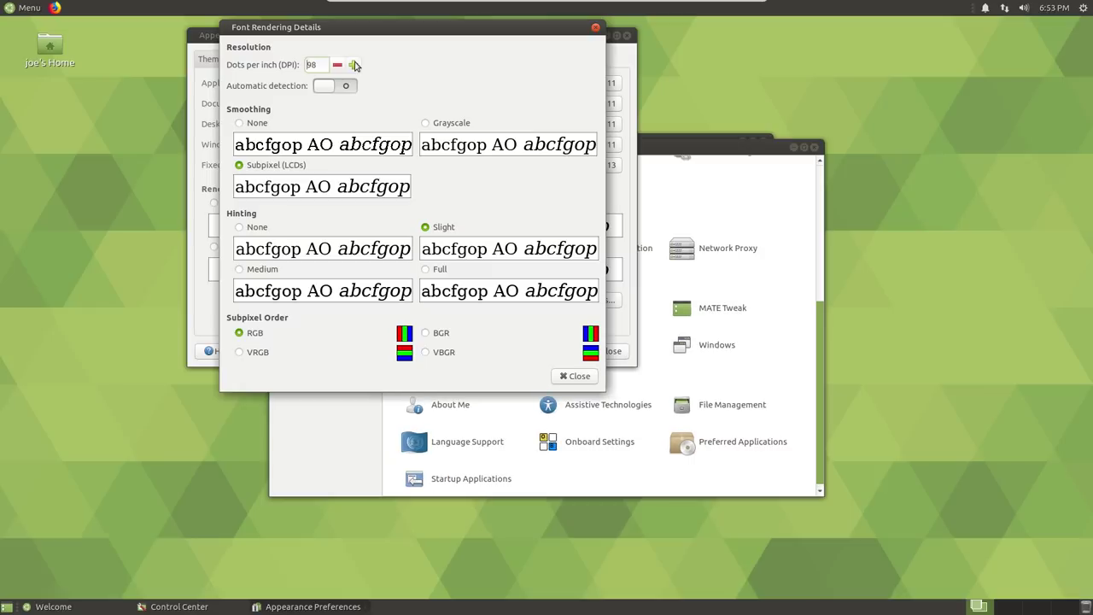
{"action": "left_click", "coordinate": [358, 66]}
{"action": "left_click", "coordinate": [357, 66]}
{"action": "left_click", "coordinate": [357, 66]}
{"action": "left_click", "coordinate": [363, 66]}
{"action": "left_click", "coordinate": [362, 66]}
{"action": "left_click", "coordinate": [363, 66]}
{"action": "left_click", "coordinate": [363, 66]}
{"action": "left_click", "coordinate": [364, 67]}
{"action": "left_click", "coordinate": [364, 67]}
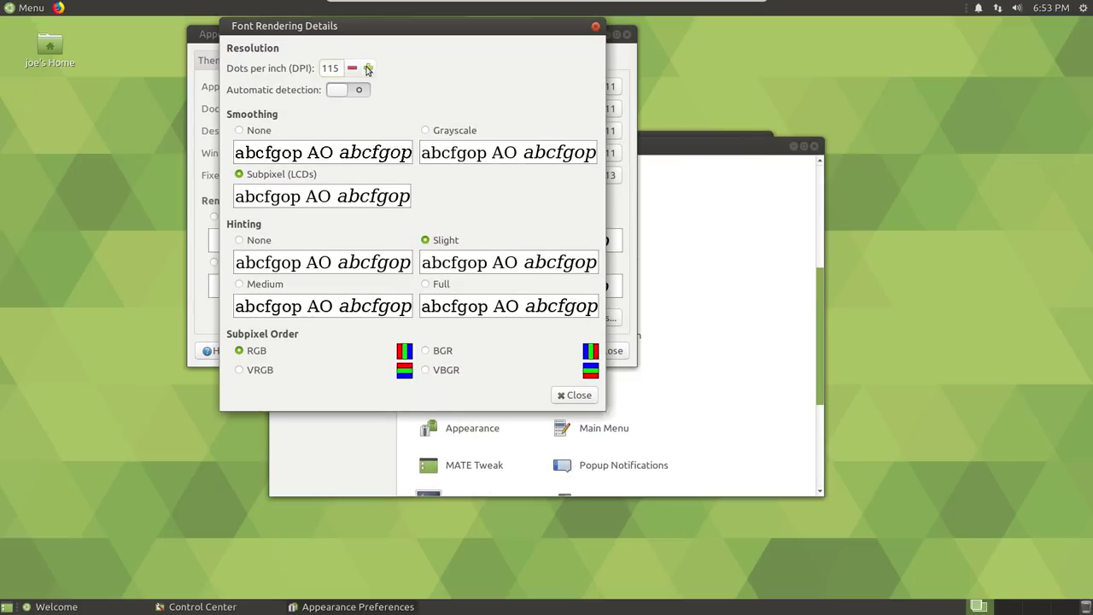
{"action": "left_click", "coordinate": [368, 68]}
{"action": "left_click", "coordinate": [368, 68]}
{"action": "left_click", "coordinate": [369, 68]}
{"action": "left_click", "coordinate": [370, 68]}
{"action": "left_click", "coordinate": [371, 70]}
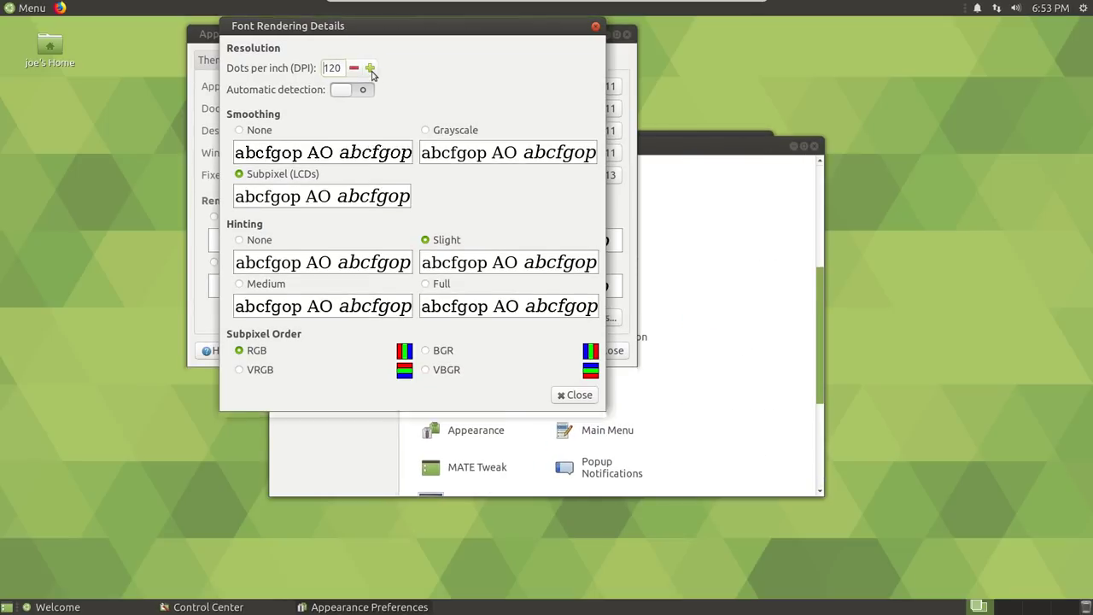
{"action": "left_click", "coordinate": [371, 70]}
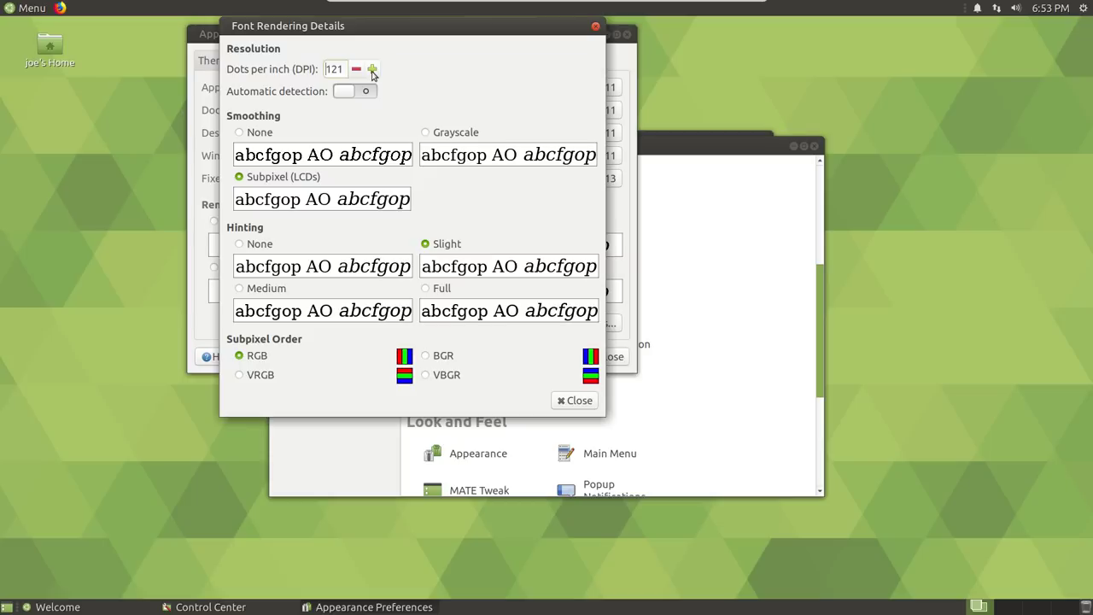
{"action": "left_click", "coordinate": [572, 402]}
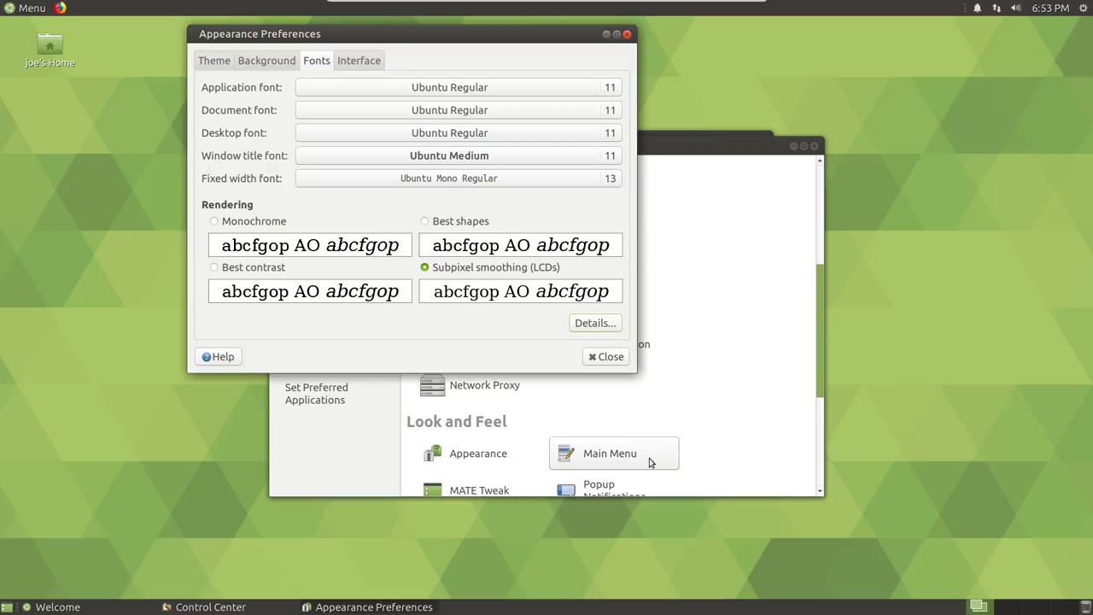
Close Appearance Preferences, launch MATE Tweak, and toggle the Trash desktop icon on then back off
{"action": "left_click", "coordinate": [608, 357]}
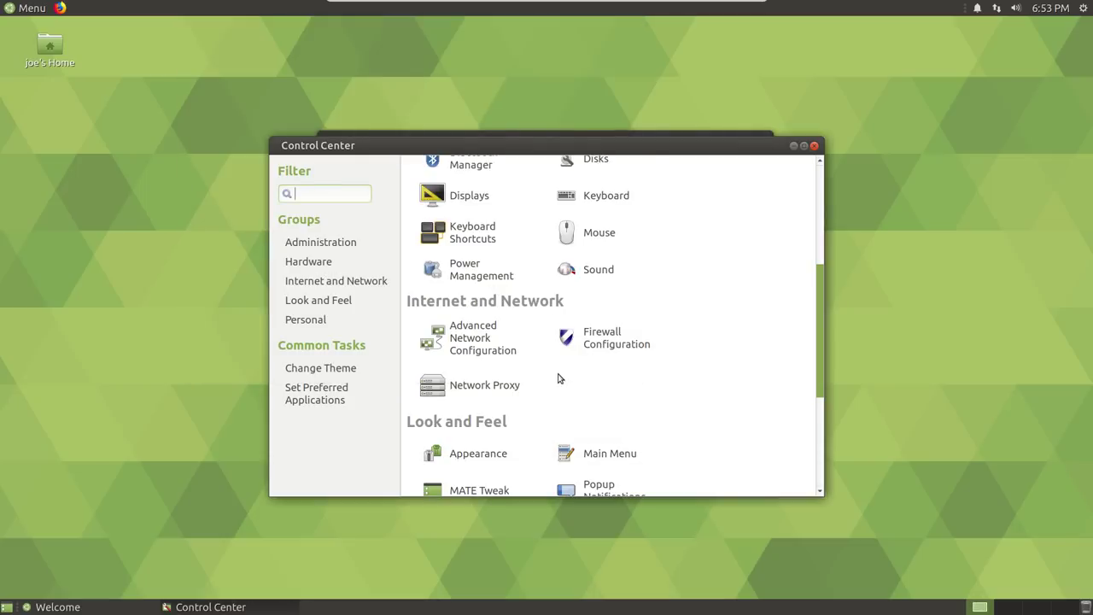
{"action": "left_click", "coordinate": [479, 490]}
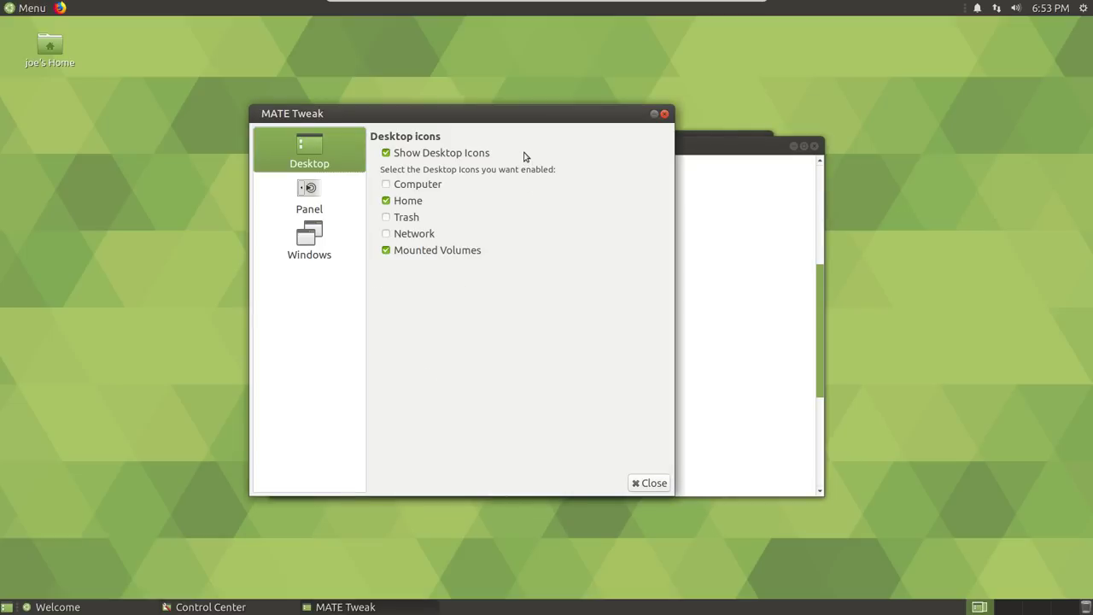
{"action": "left_click", "coordinate": [414, 222]}
{"action": "left_click", "coordinate": [410, 223]}
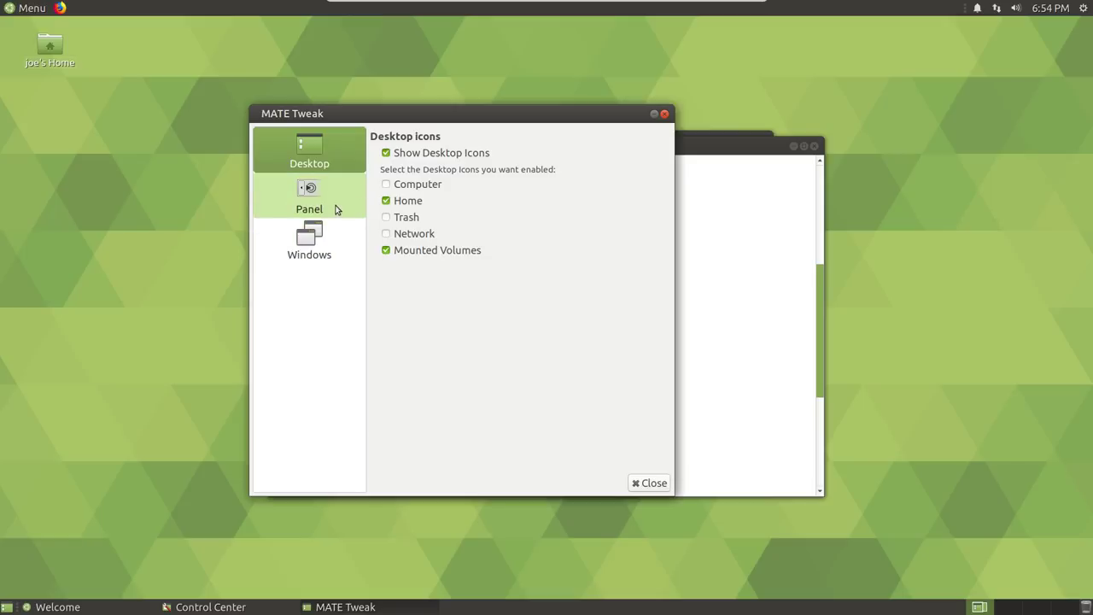
Try the Redmond panel layout, then switch to the Traditional layout
{"action": "left_click", "coordinate": [336, 209]}
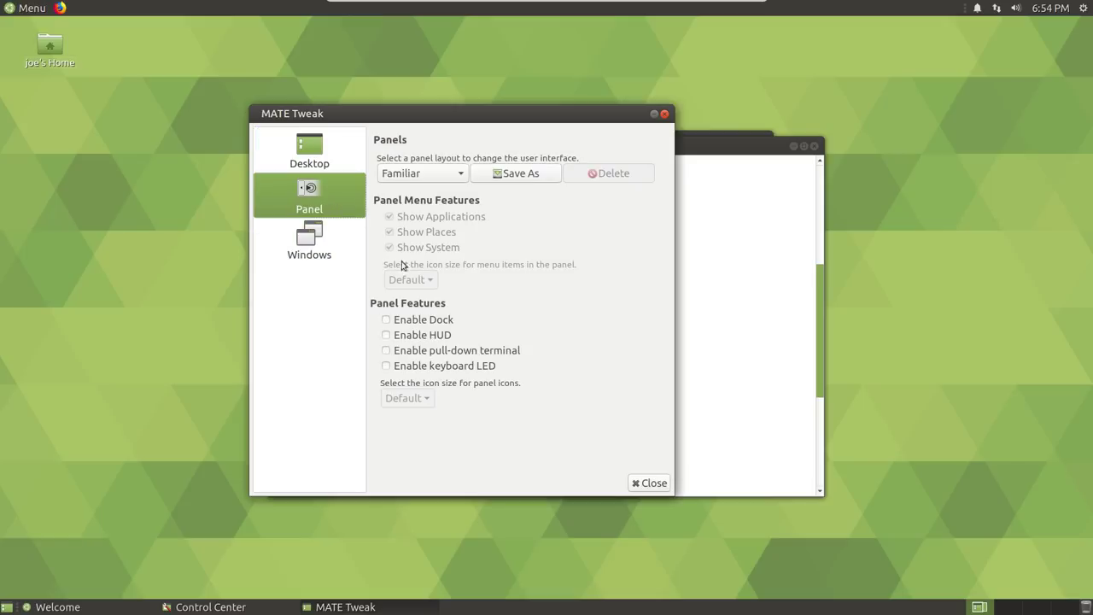
{"action": "left_click", "coordinate": [459, 176]}
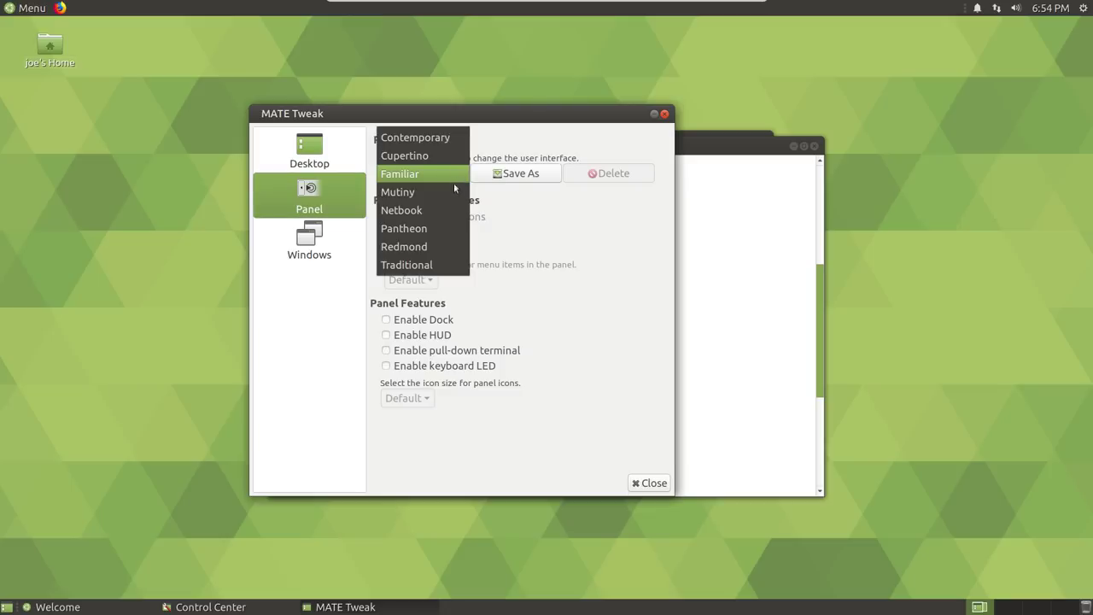
{"action": "left_click", "coordinate": [449, 246]}
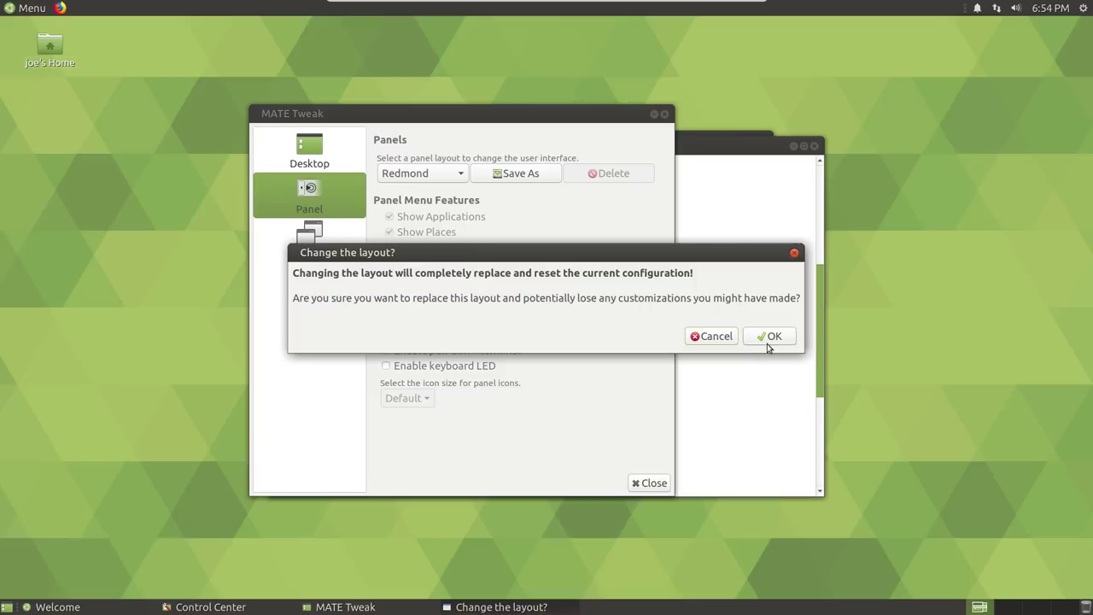
{"action": "left_click", "coordinate": [761, 338]}
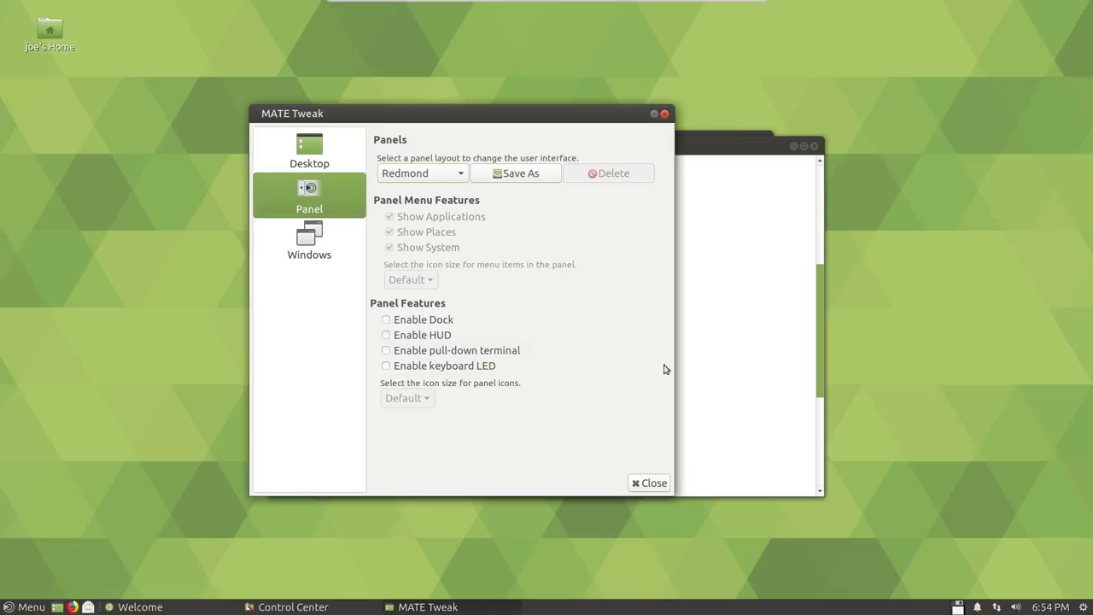
{"action": "left_click", "coordinate": [455, 176]}
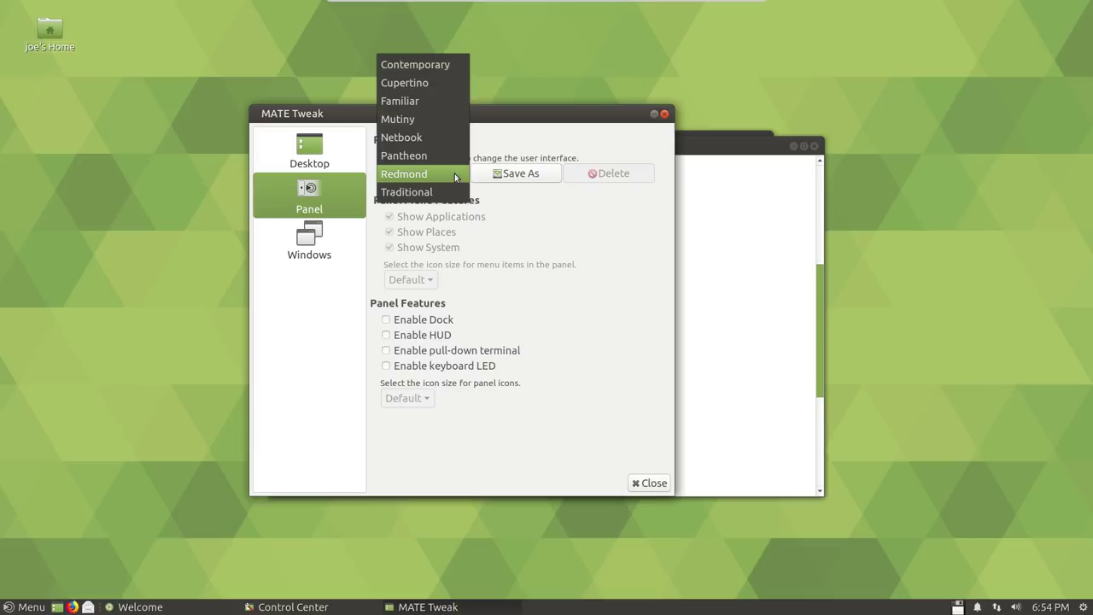
{"action": "left_click", "coordinate": [448, 193]}
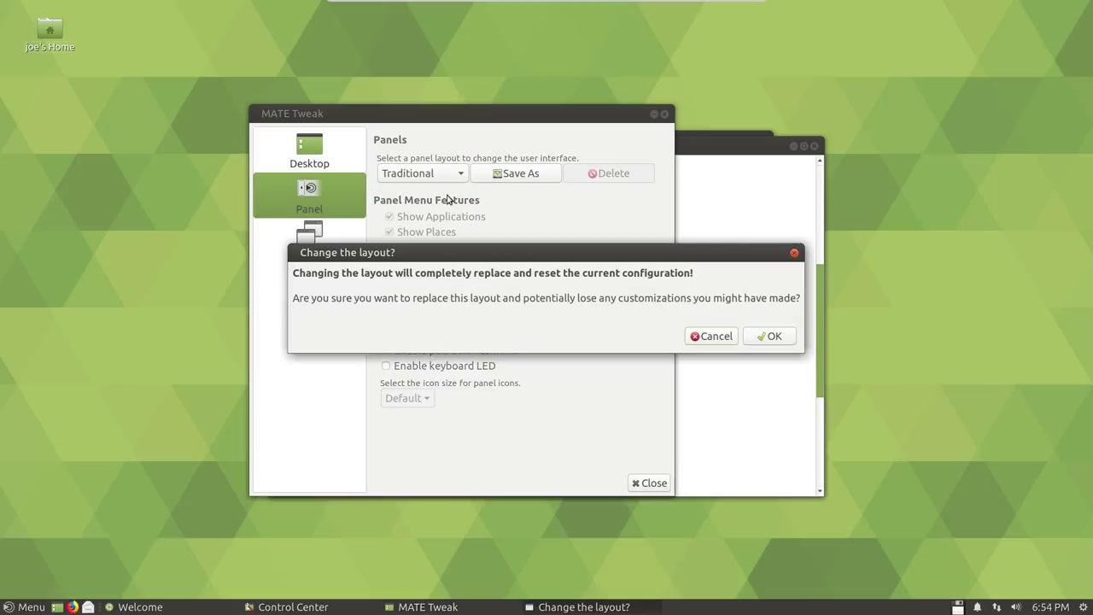
{"action": "left_click", "coordinate": [772, 338]}
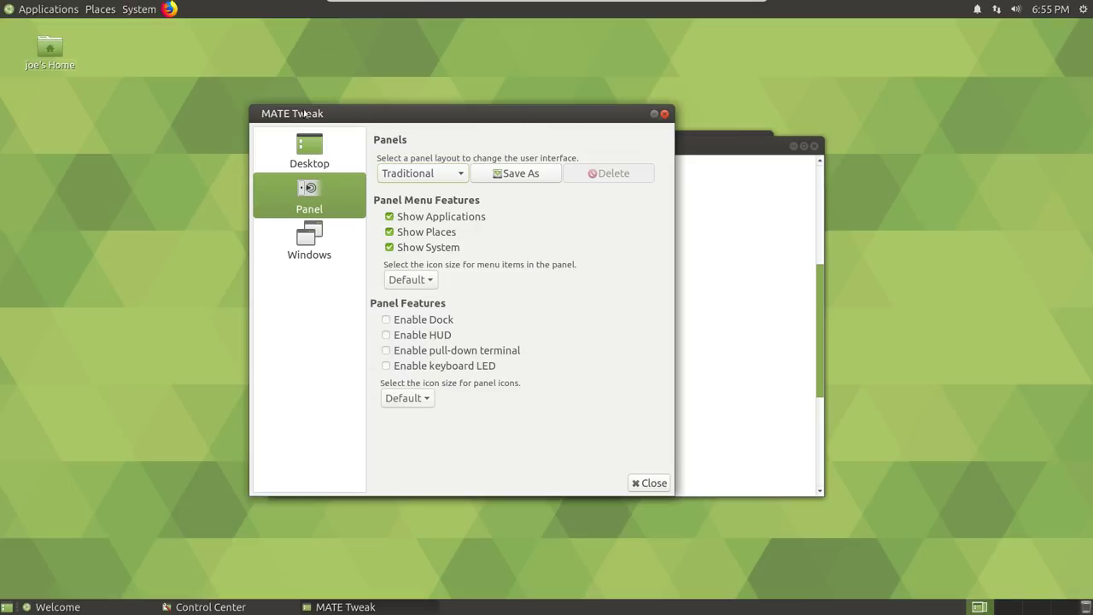
Look through the Traditional top-panel menus, then apply the Mutiny panel layout
{"action": "left_click", "coordinate": [36, 8]}
{"action": "left_click", "coordinate": [98, 9]}
{"action": "left_click", "coordinate": [147, 7]}
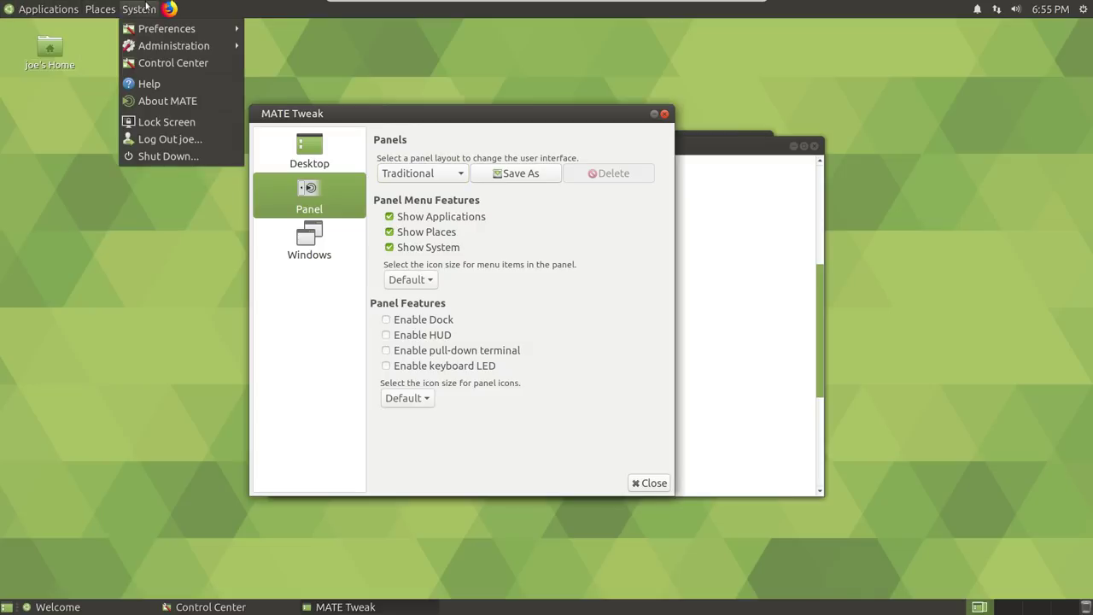
{"action": "left_click", "coordinate": [148, 382]}
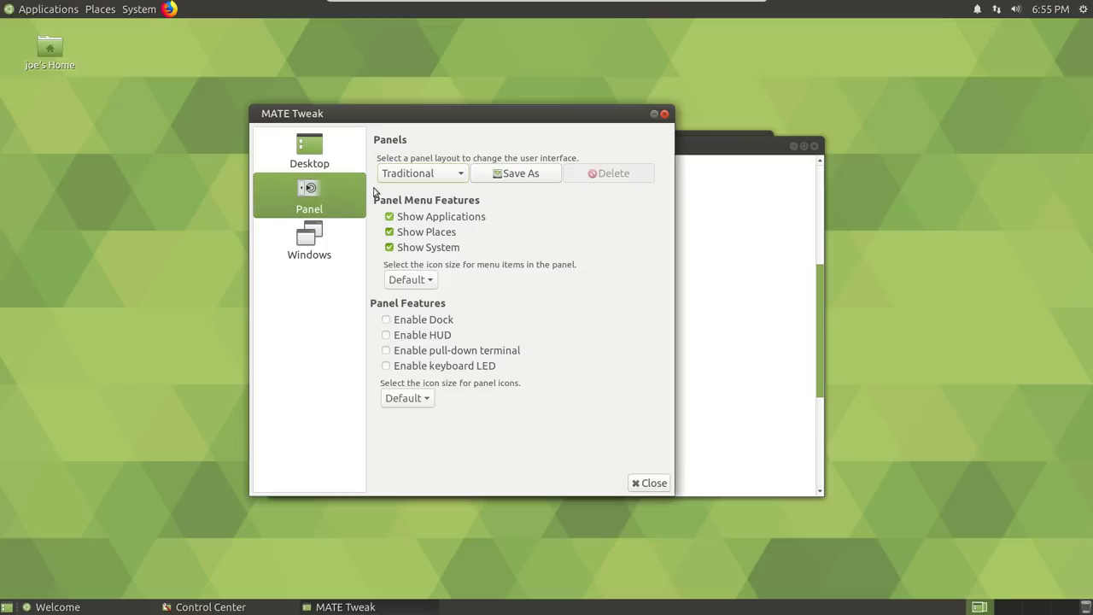
{"action": "left_click", "coordinate": [458, 173]}
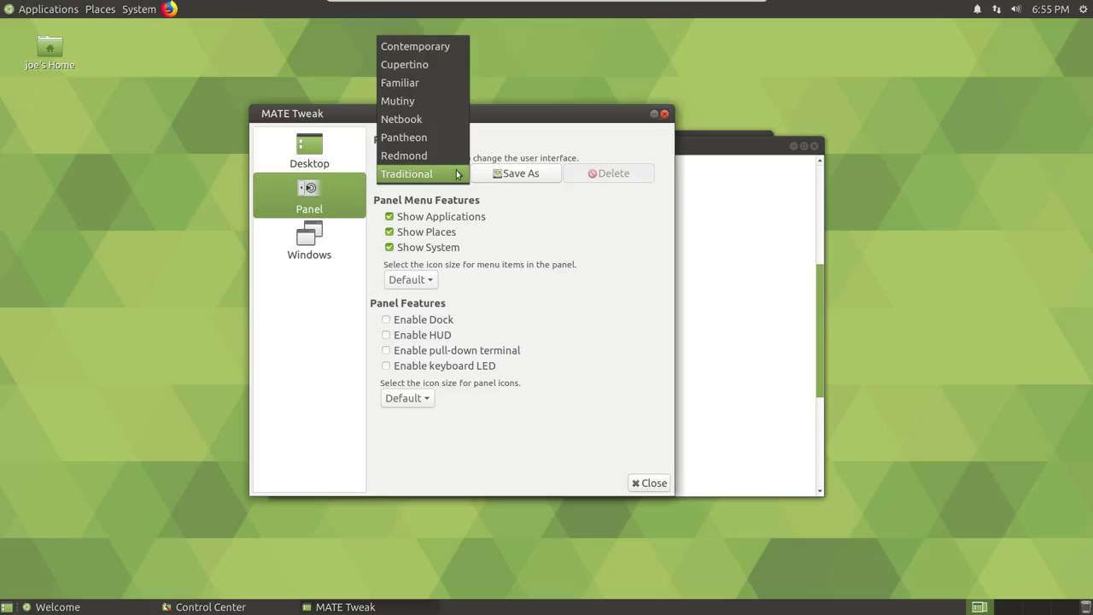
{"action": "left_click", "coordinate": [440, 99]}
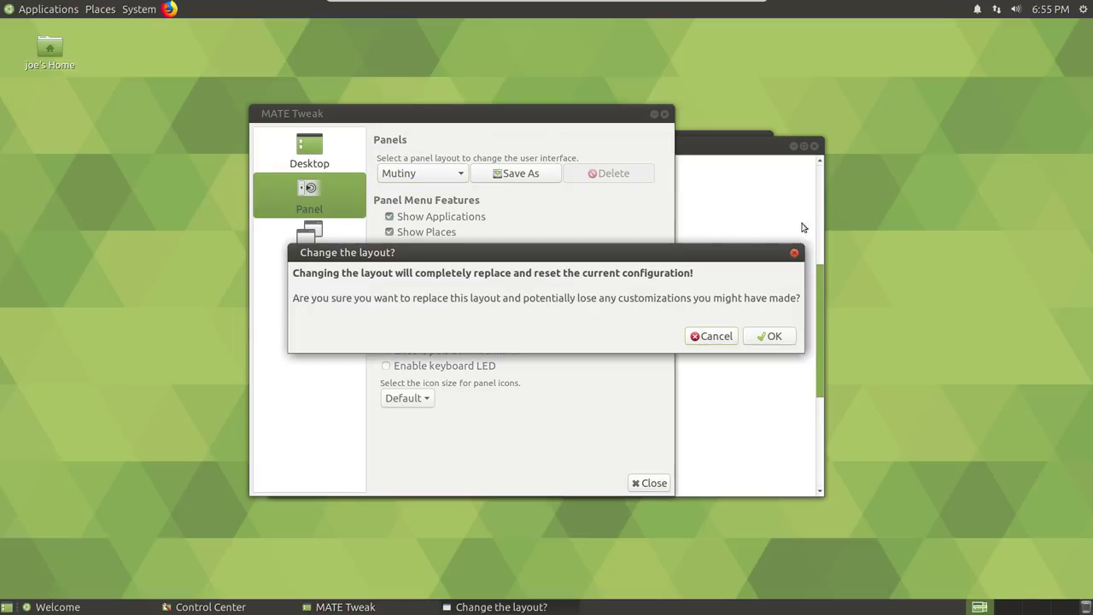
{"action": "left_click", "coordinate": [773, 338]}
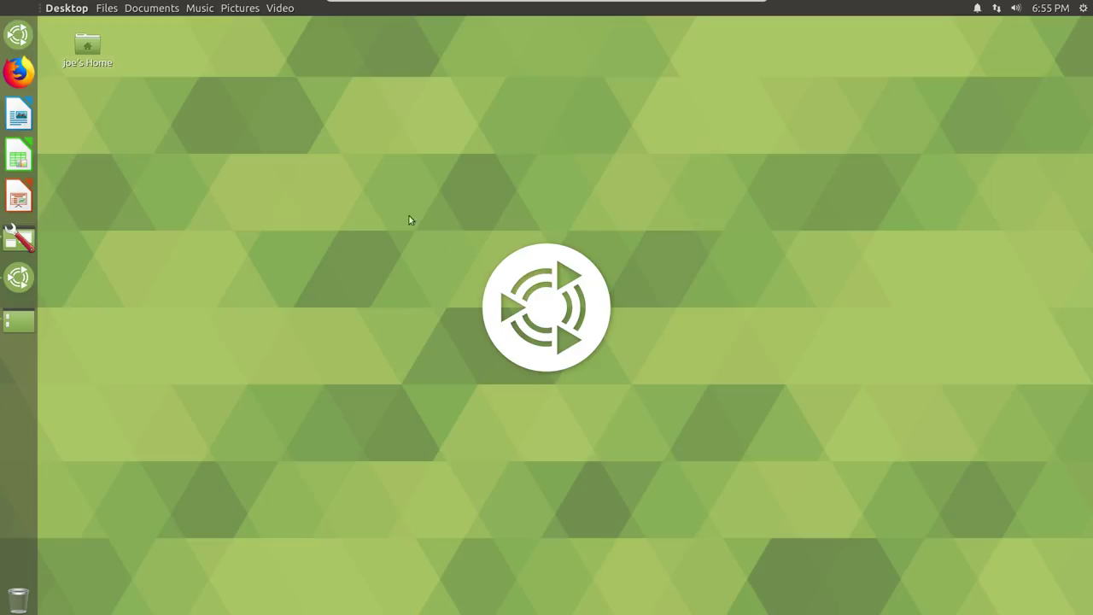
Toggle the application dash and flip between workspaces 1 and 2, ending on the first
{"action": "left_click", "coordinate": [17, 35]}
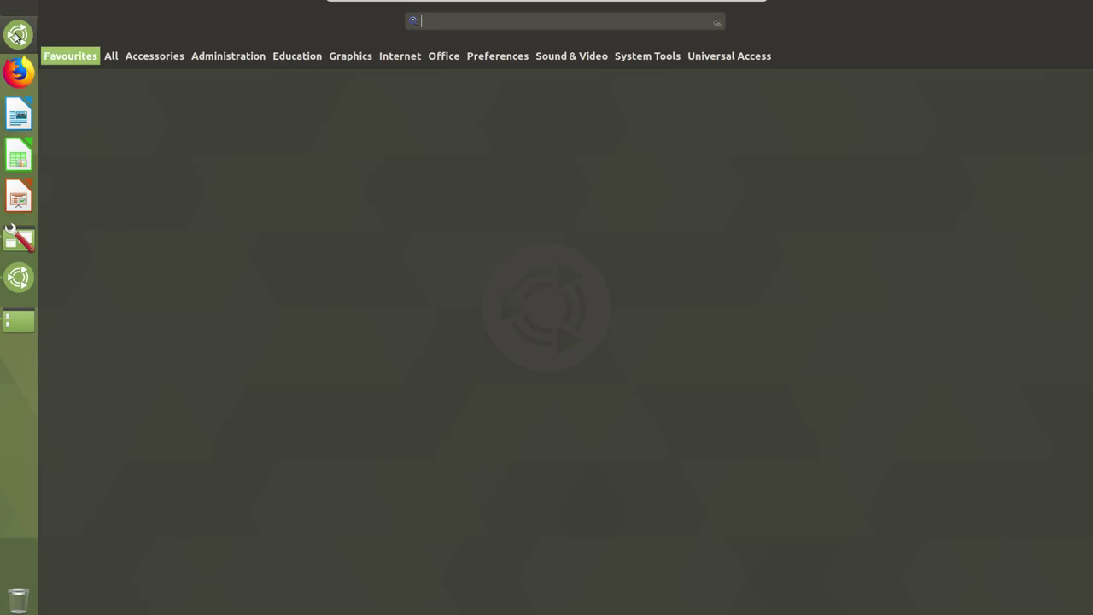
{"action": "left_click", "coordinate": [17, 35]}
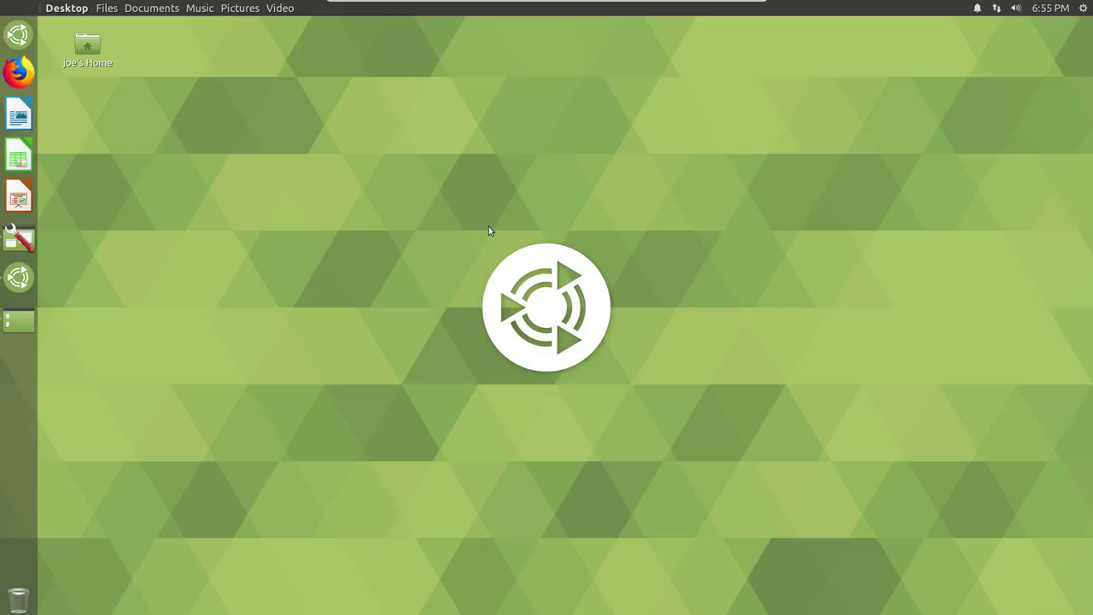
{"action": "key", "text": "ctrl+alt+Left"}
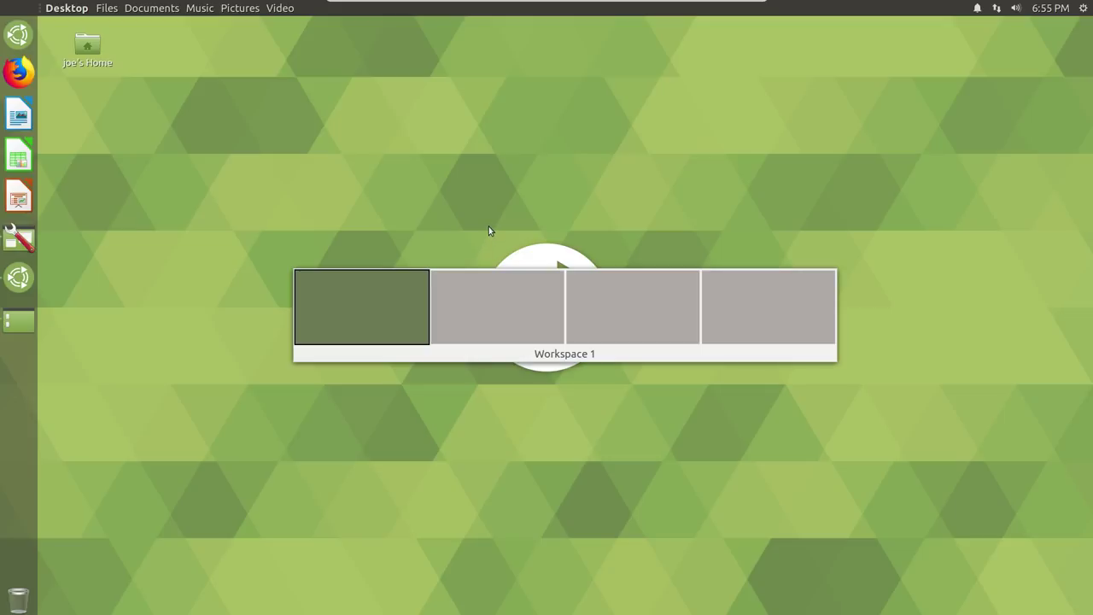
{"action": "key", "text": "ctrl+alt+Right"}
{"action": "key", "text": "ctrl+alt+Left"}
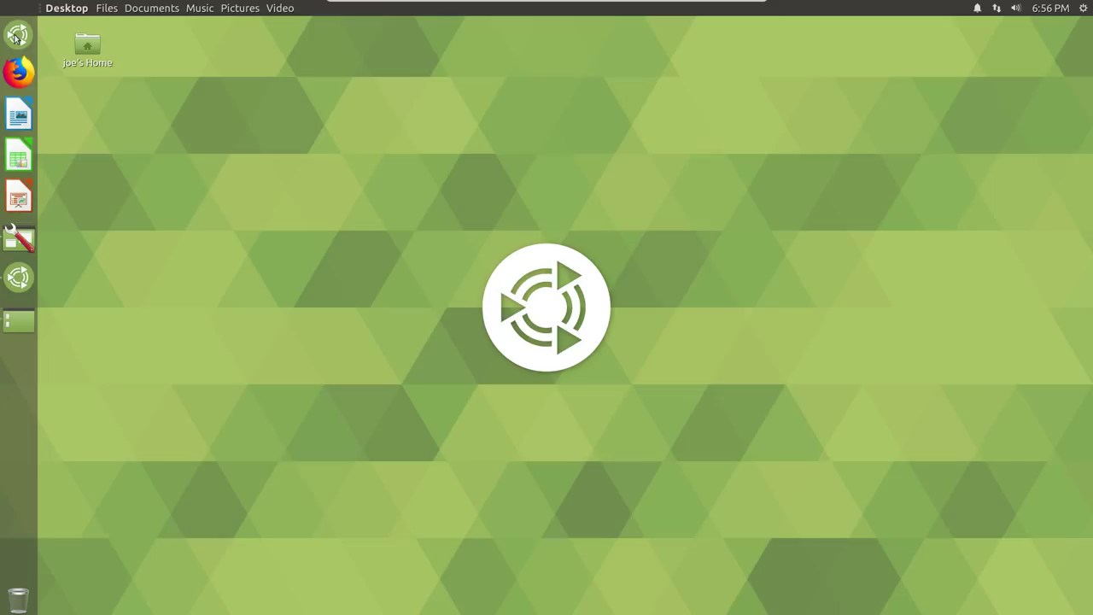
Search the dash for 'tweak', launch MATE Tweak and open its Panel layout list
{"action": "left_click", "coordinate": [17, 34]}
{"action": "left_click", "coordinate": [350, 56]}
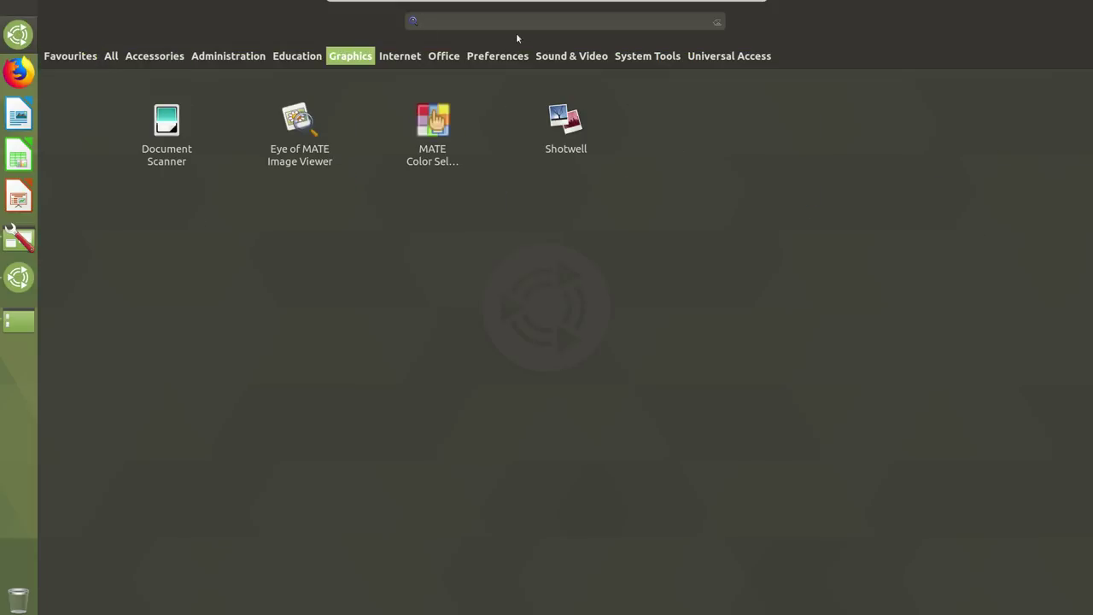
{"action": "type", "text": "tweak"}
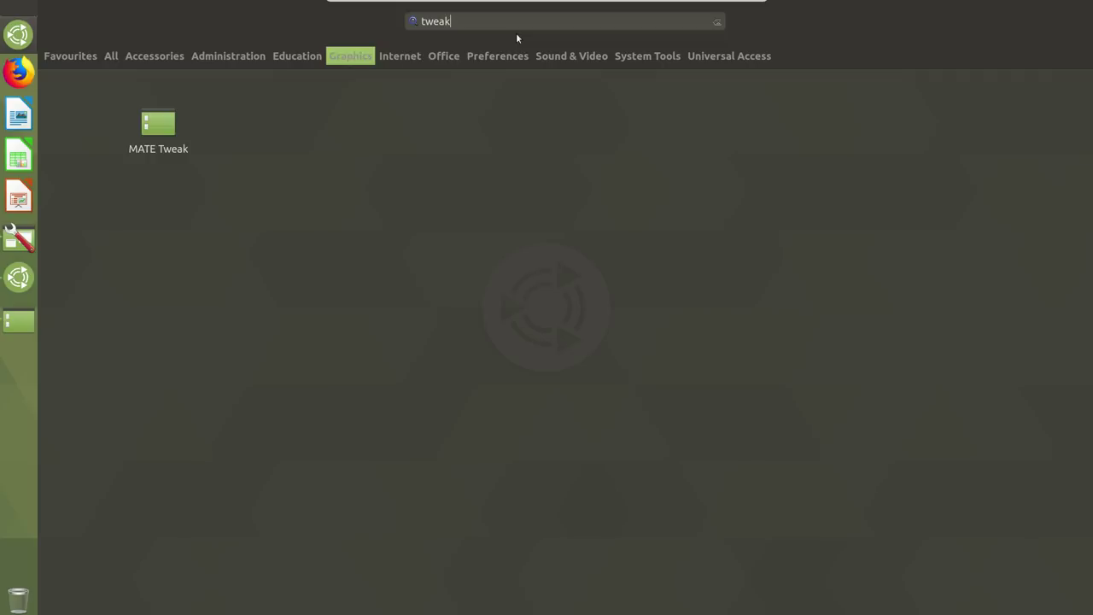
{"action": "key", "text": "Return"}
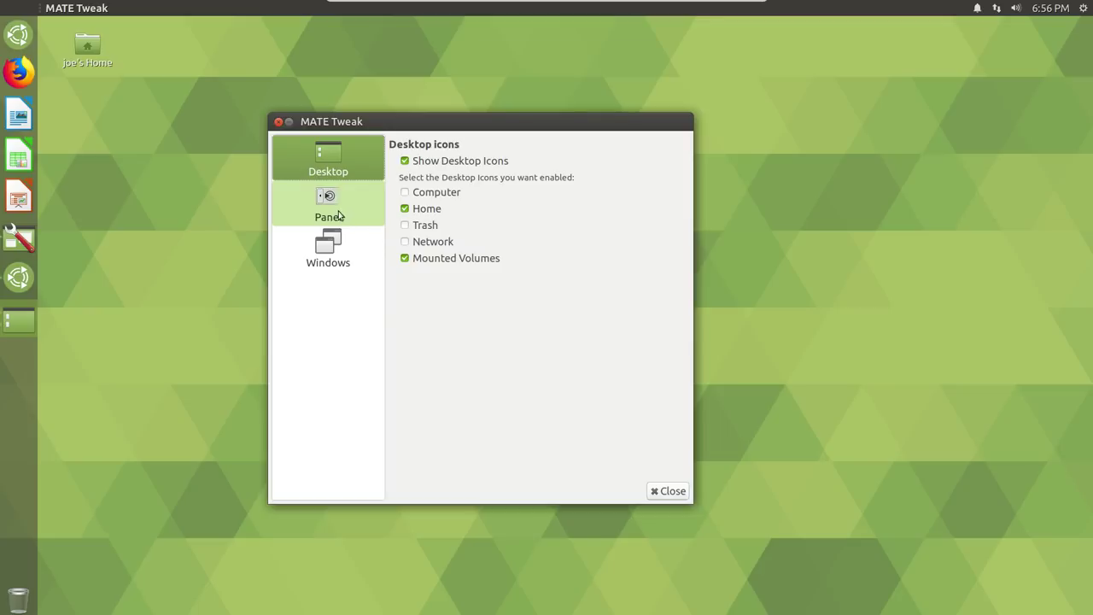
{"action": "left_click", "coordinate": [338, 215]}
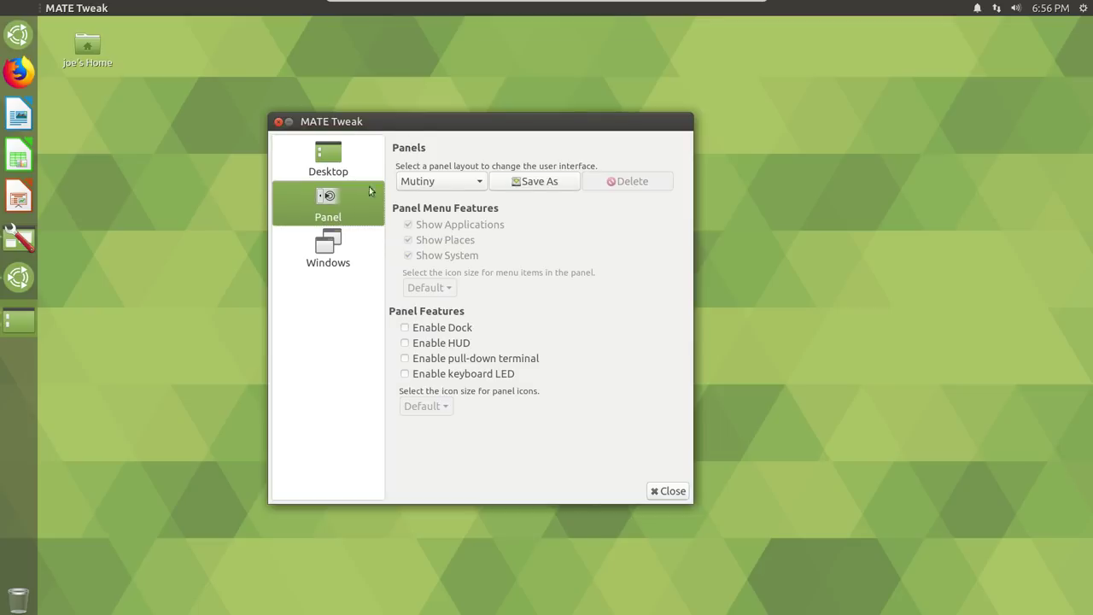
{"action": "left_click", "coordinate": [480, 183]}
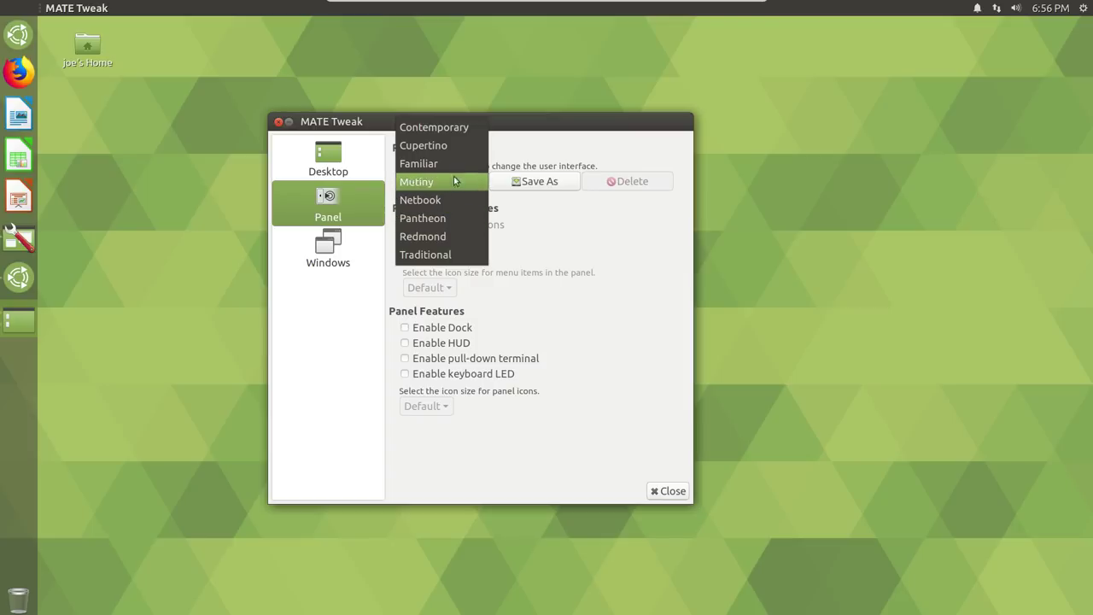
Apply Redmond, close the duplicate MATE Tweak from the taskbar, and restore the remaining one
{"action": "left_click", "coordinate": [444, 239]}
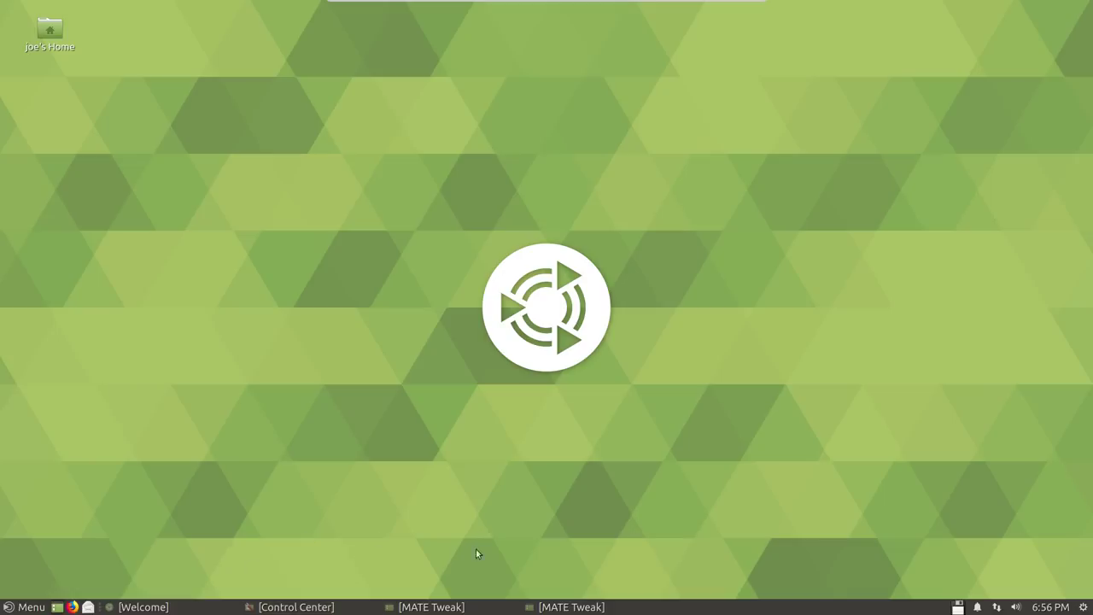
{"action": "right_click", "coordinate": [553, 607]}
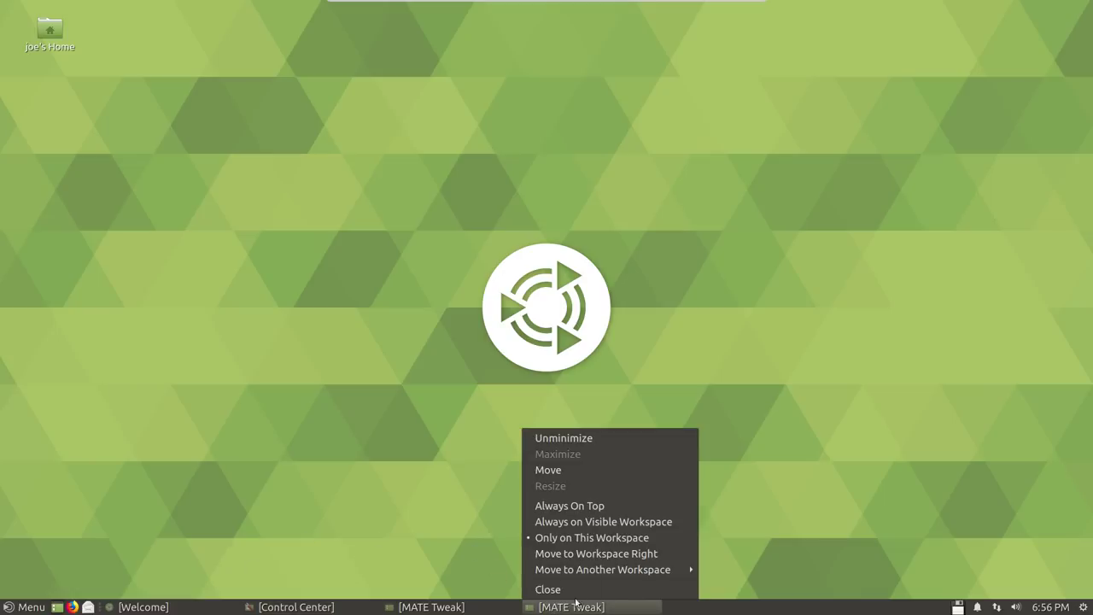
{"action": "left_click", "coordinate": [587, 591]}
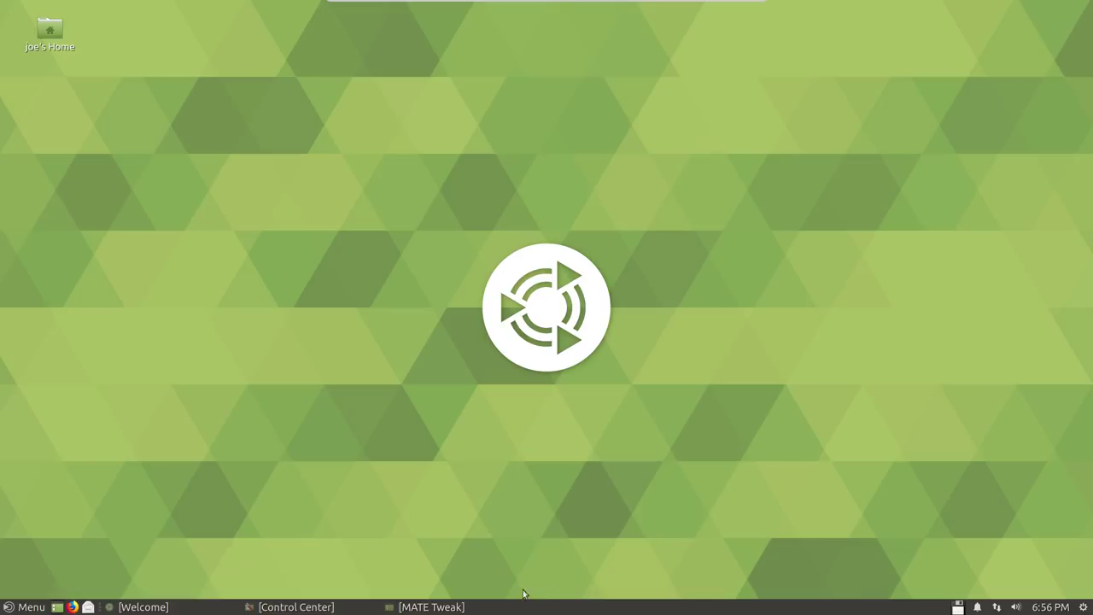
{"action": "left_click", "coordinate": [431, 607]}
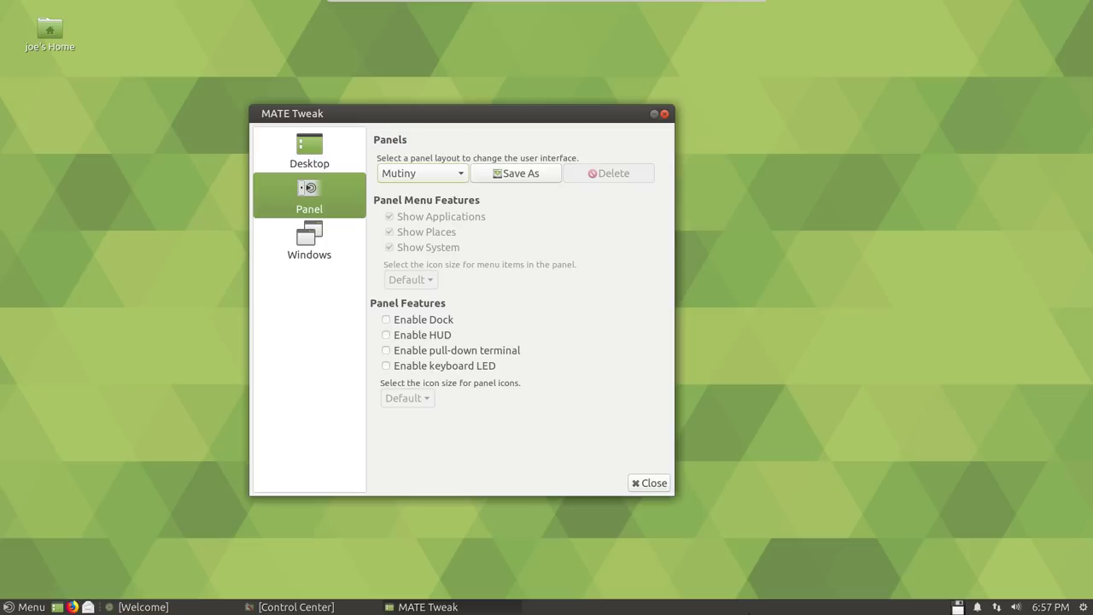
Add a Workspace Switcher applet to the bottom panel via Add to Panel
{"action": "right_click", "coordinate": [745, 612]}
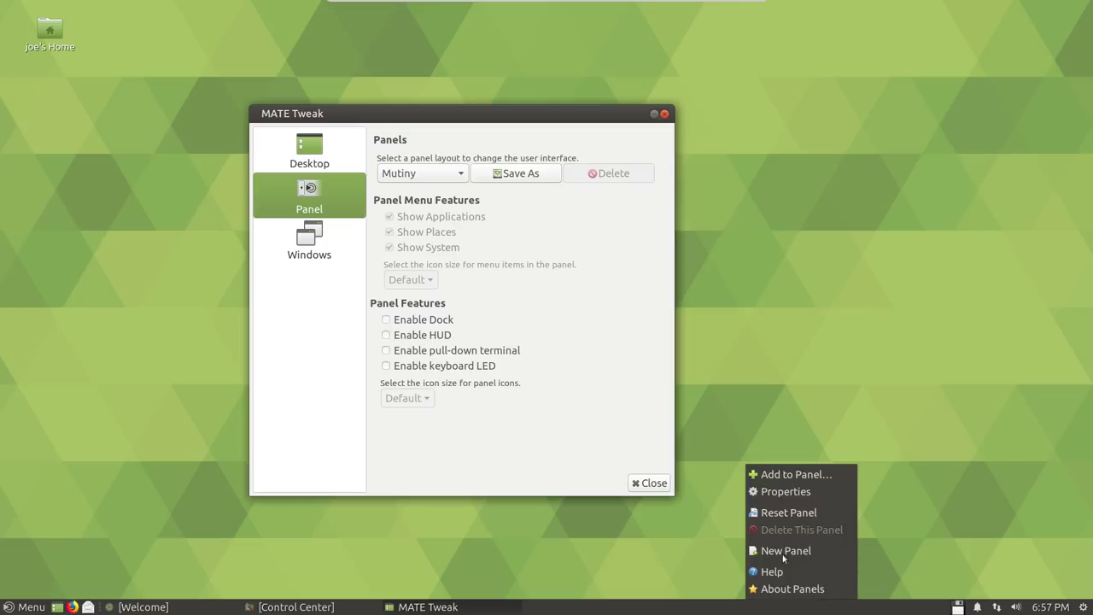
{"action": "left_click", "coordinate": [837, 476]}
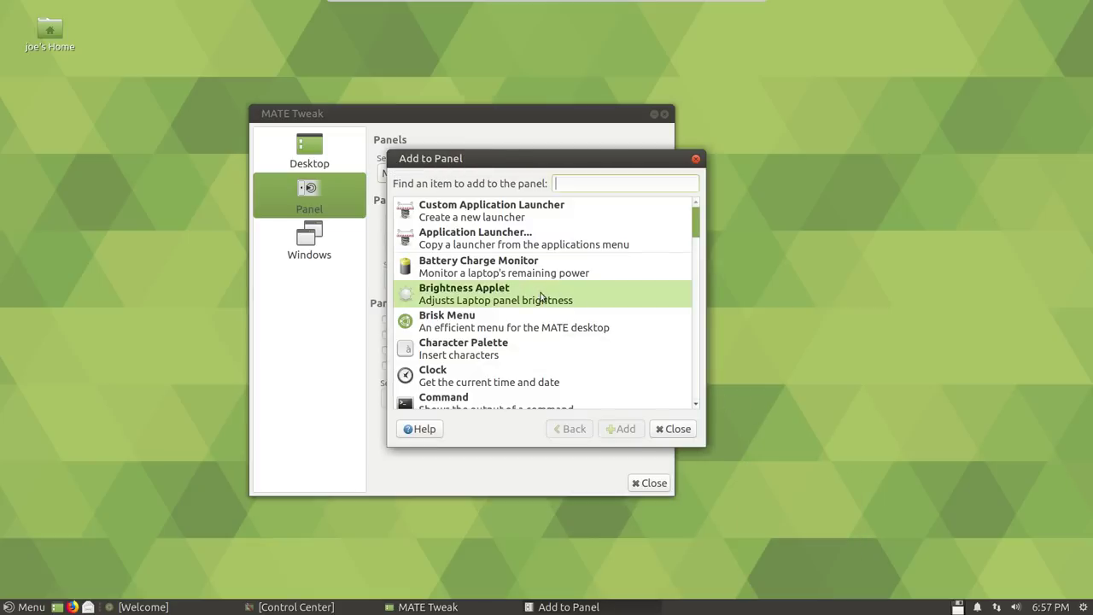
{"action": "scroll", "coordinate": [536, 291], "scroll_direction": "down", "scroll_amount": 7}
{"action": "scroll", "coordinate": [536, 293], "scroll_direction": "down", "scroll_amount": 10}
{"action": "scroll", "coordinate": [537, 293], "scroll_direction": "down", "scroll_amount": 8}
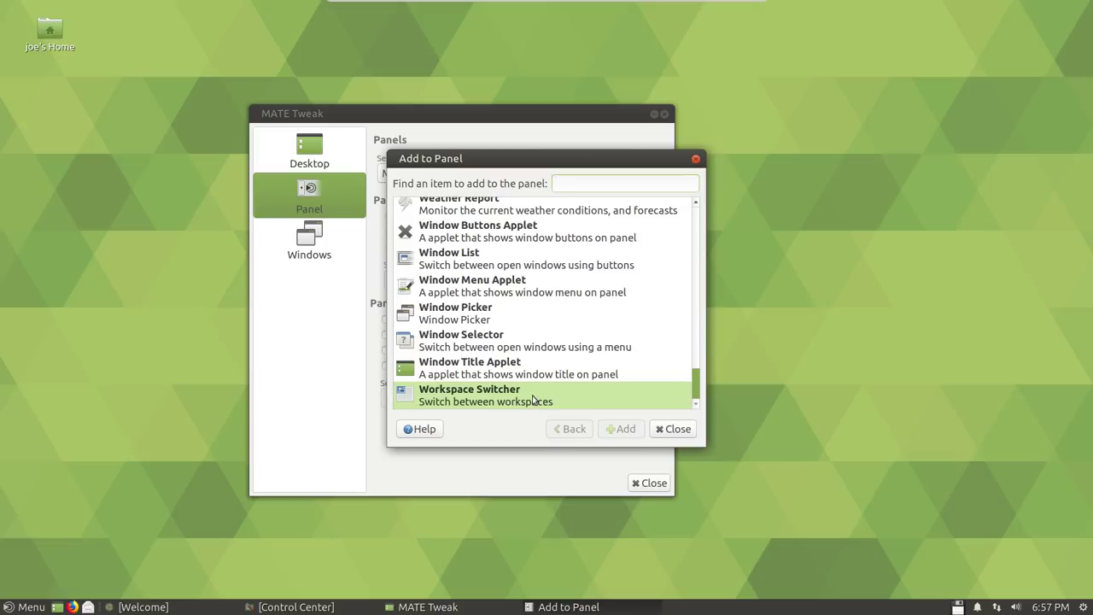
{"action": "left_click", "coordinate": [535, 399]}
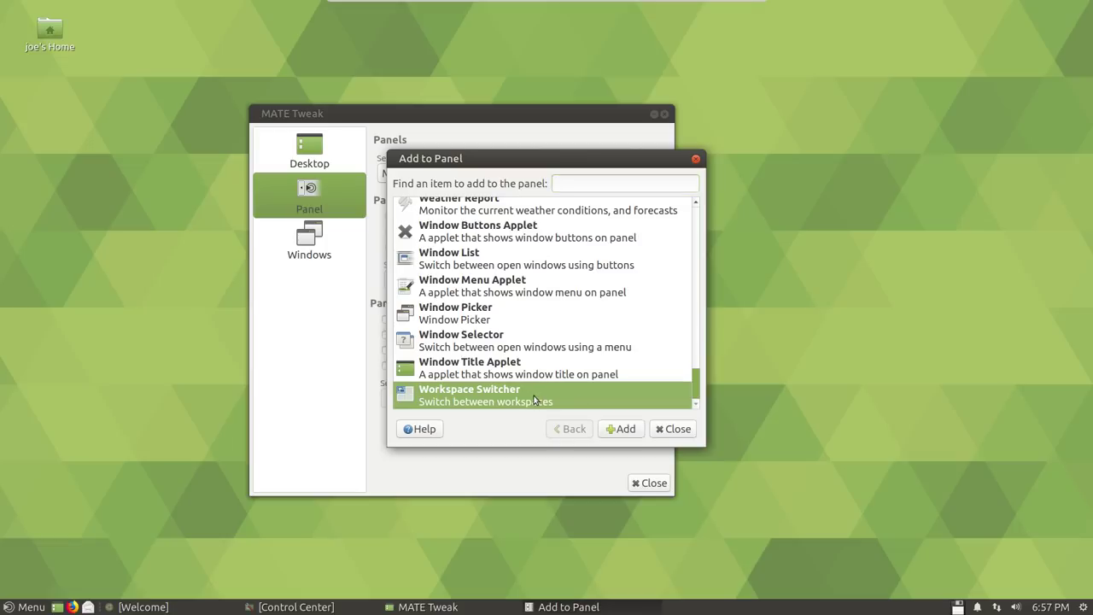
{"action": "left_click", "coordinate": [631, 431]}
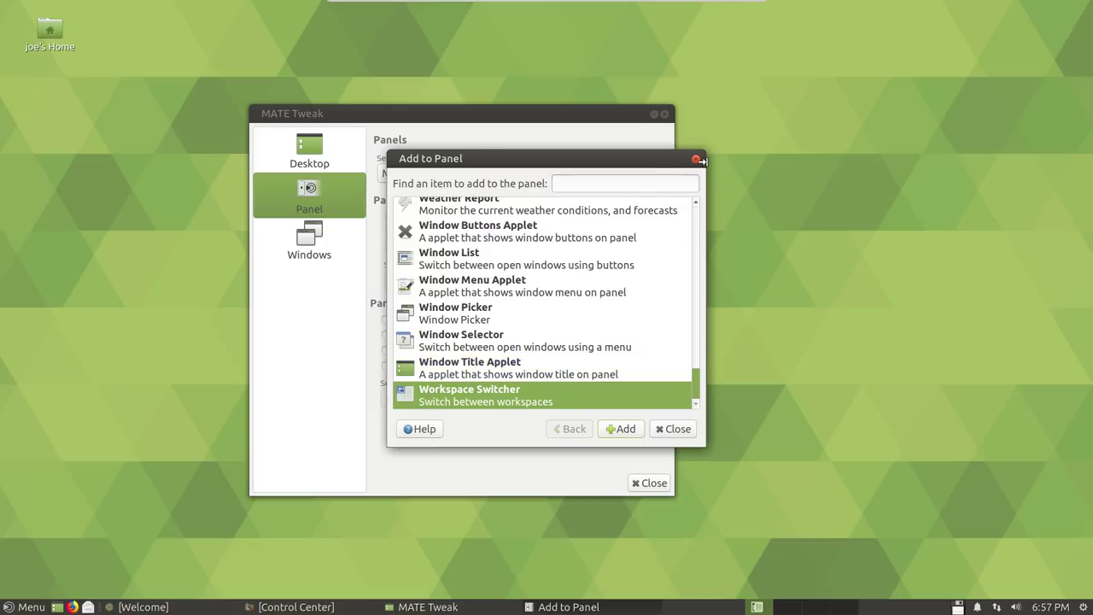
{"action": "left_click", "coordinate": [696, 160]}
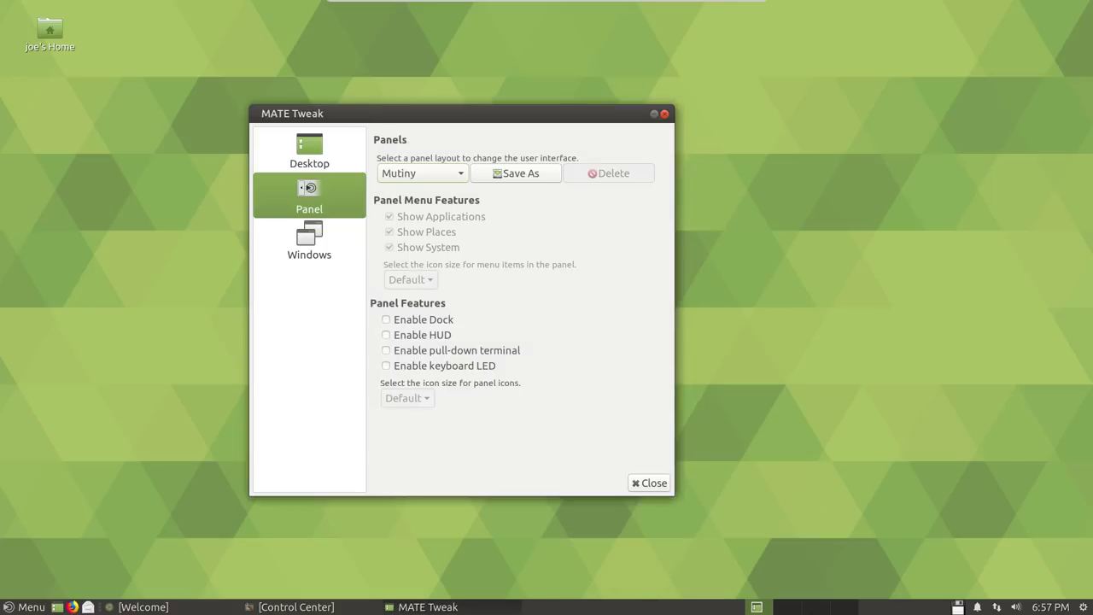
Move the Workspace Switcher applet along the panel and lock it to the panel
{"action": "right_click", "coordinate": [797, 606]}
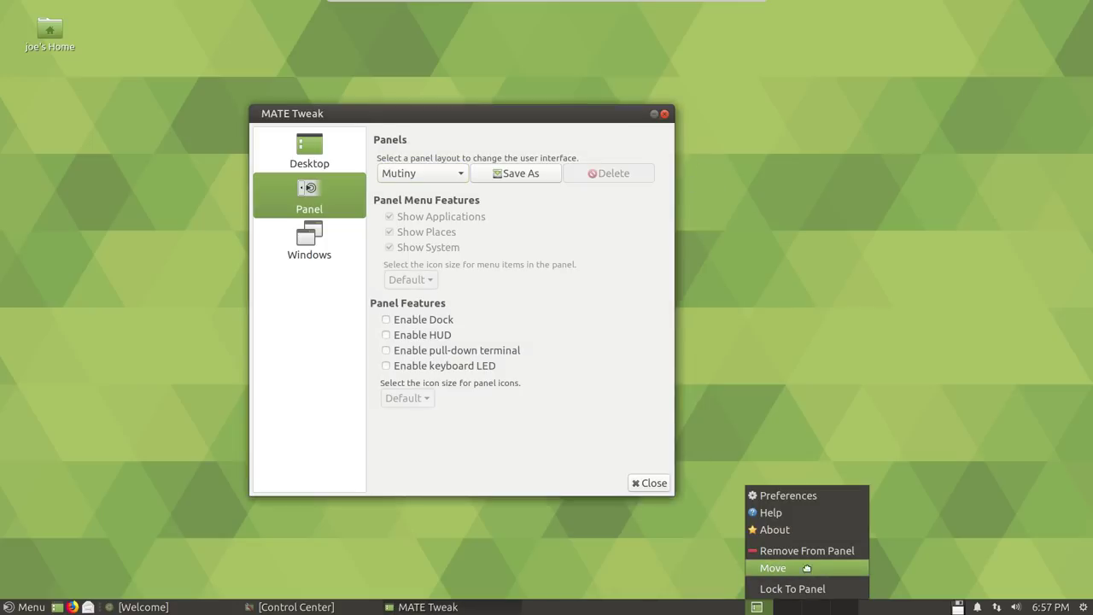
{"action": "left_click", "coordinate": [807, 568]}
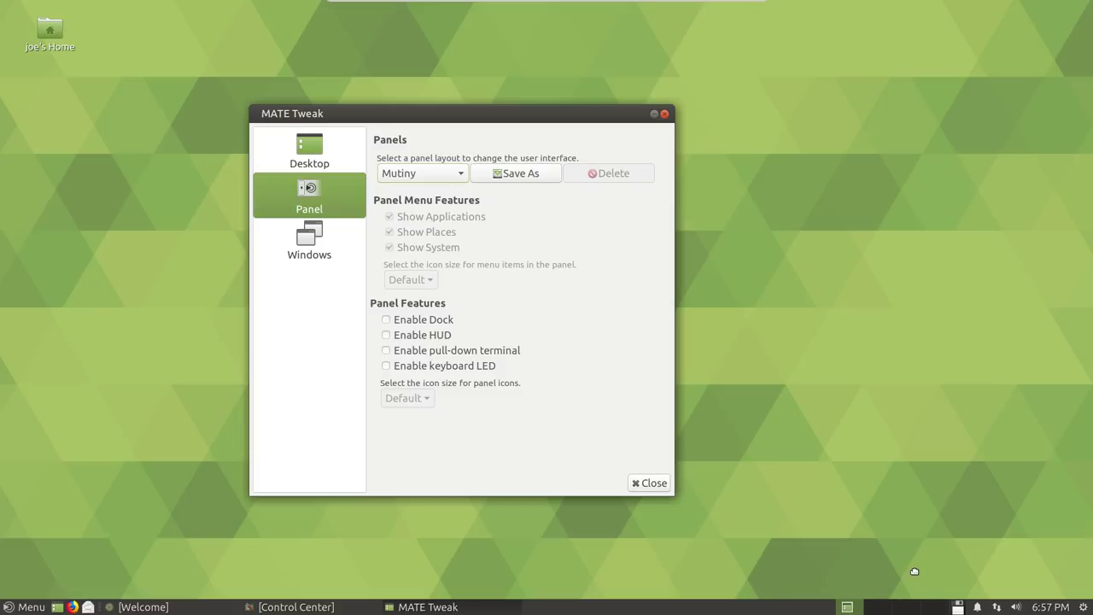
{"action": "right_click", "coordinate": [887, 612]}
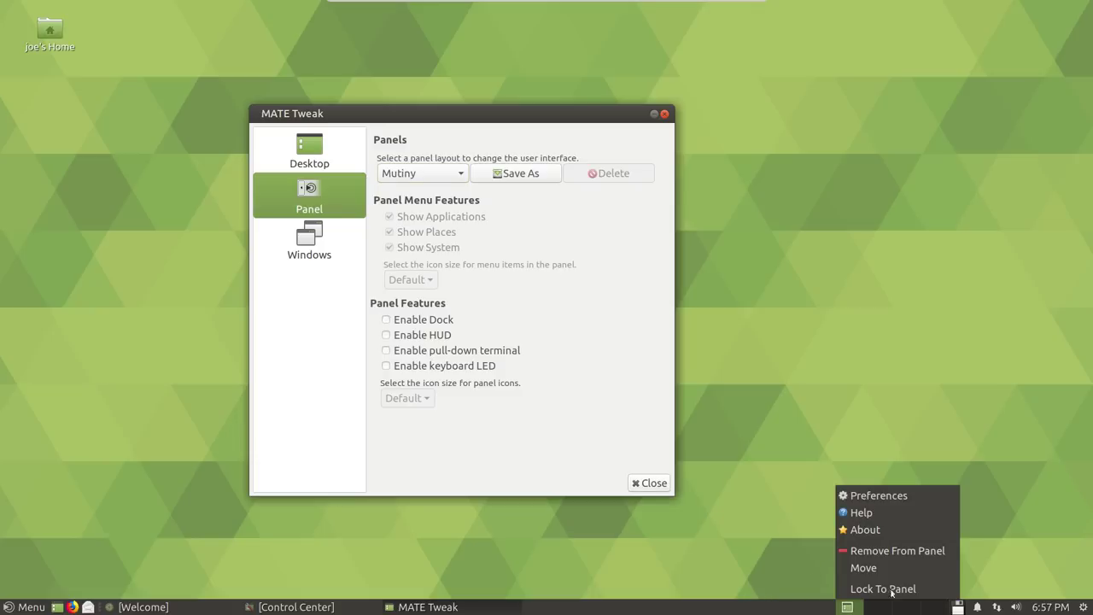
{"action": "left_click", "coordinate": [892, 588]}
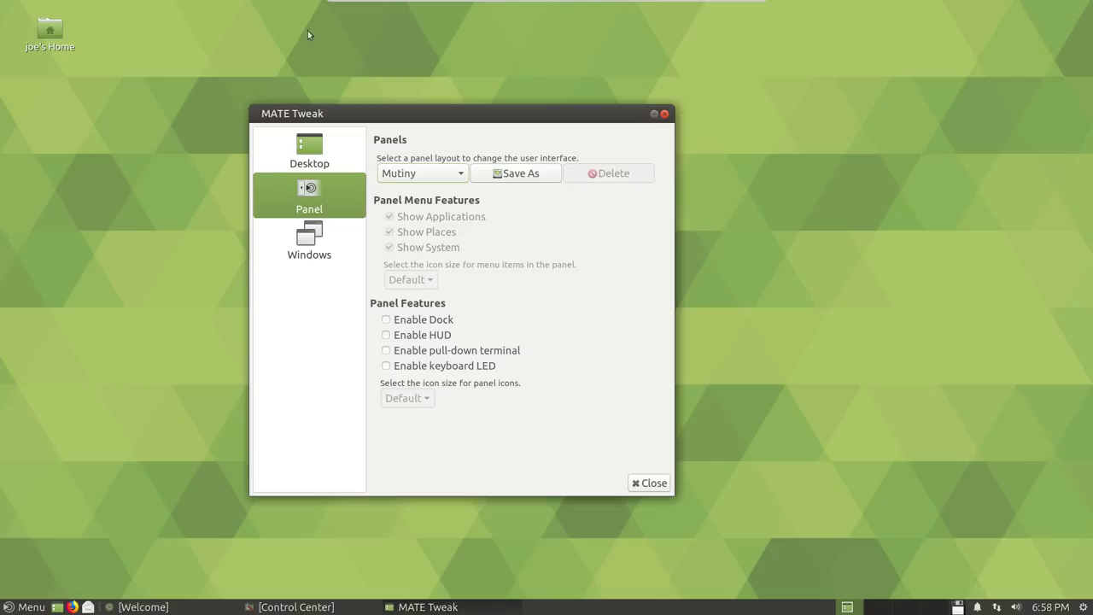
Save the panel arrangement under a custom layout name with Save As, then close MATE Tweak
{"action": "left_click", "coordinate": [512, 174]}
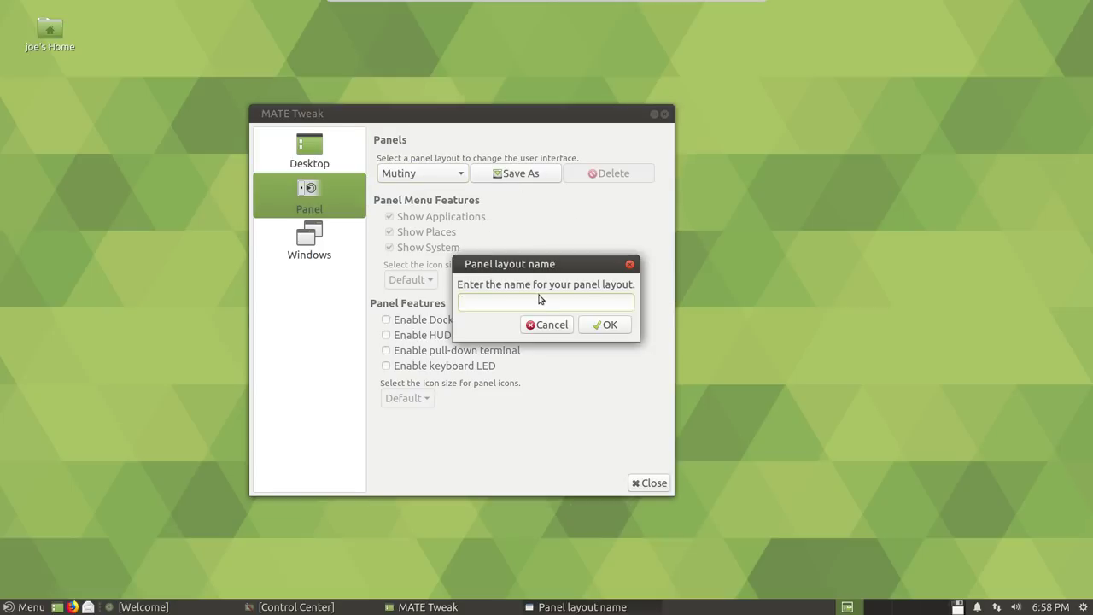
{"action": "type", "text": "Joe"}
{"action": "left_click", "coordinate": [606, 326]}
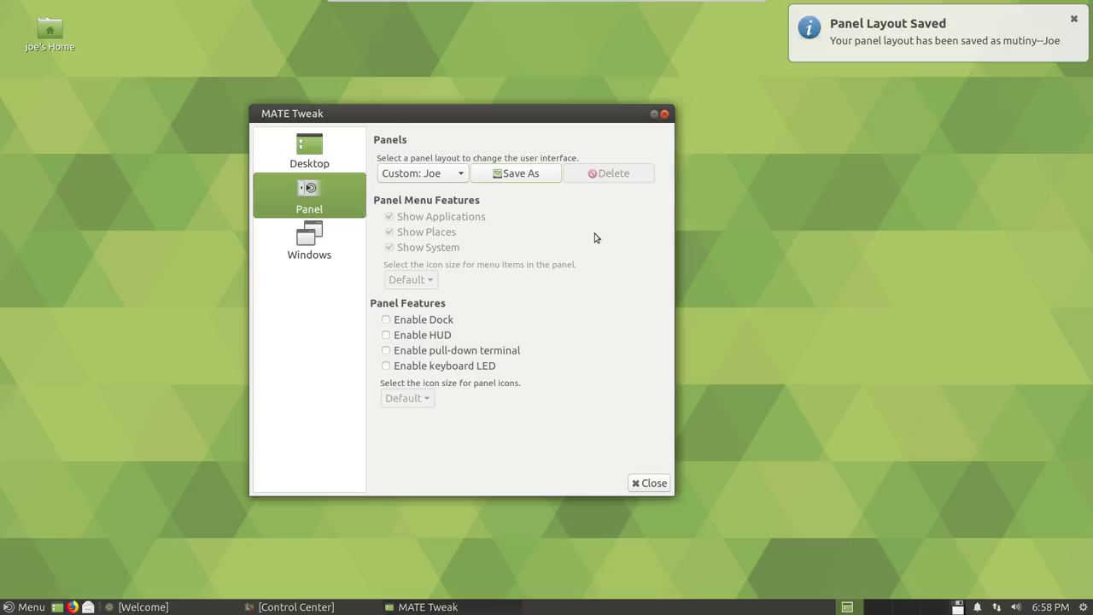
{"action": "left_click", "coordinate": [664, 113]}
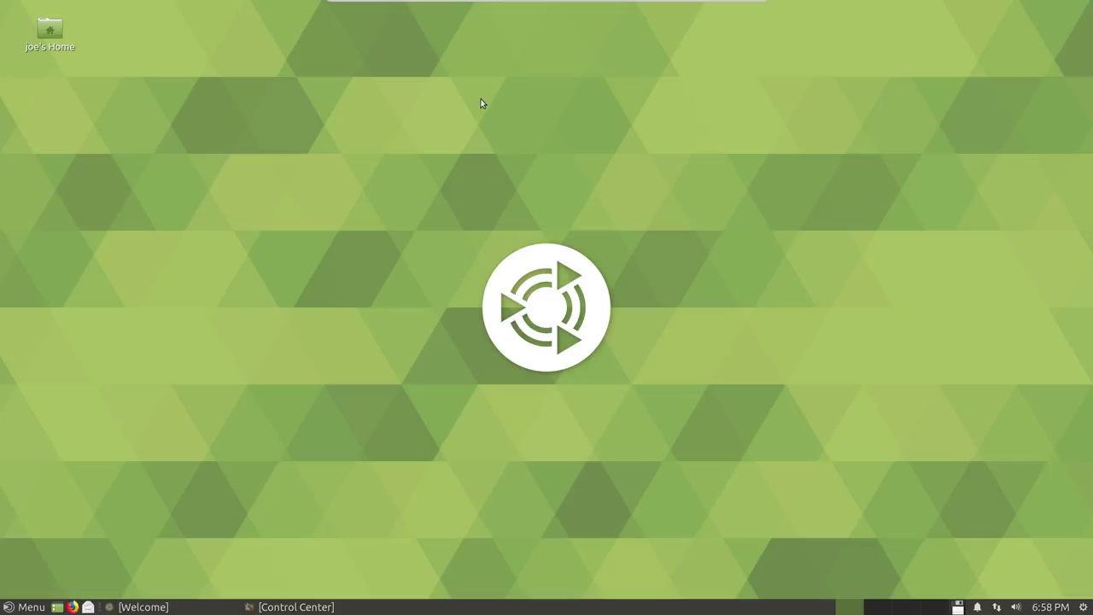
Exit the VM's full-screen mode and switch to the next workspace, leaving the VirtualBox windows behind
{"action": "key", "text": "Control_R+f"}
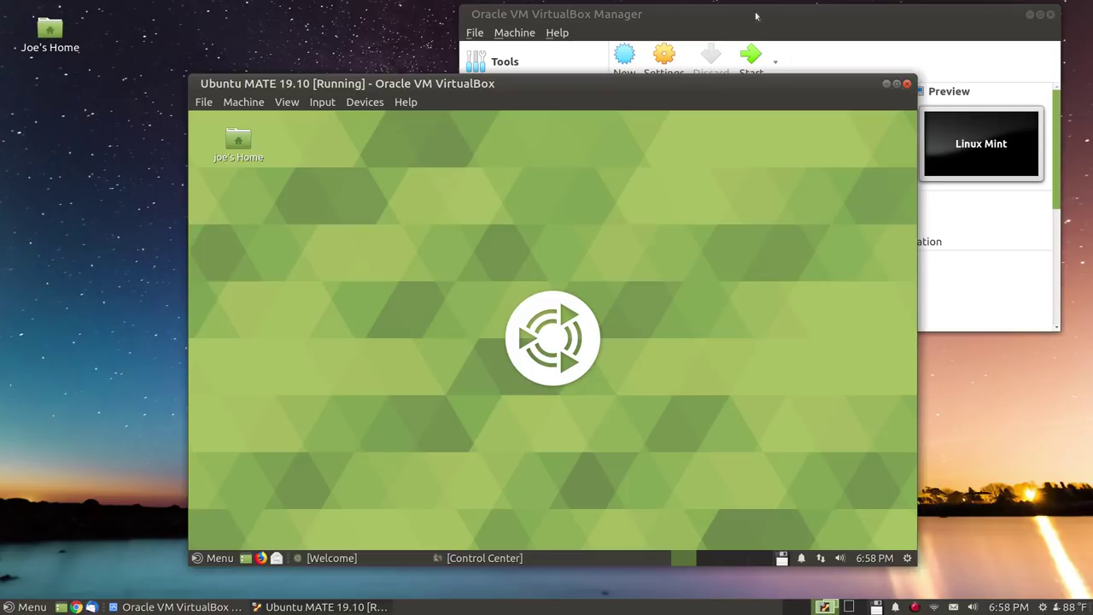
{"action": "left_click", "coordinate": [756, 16]}
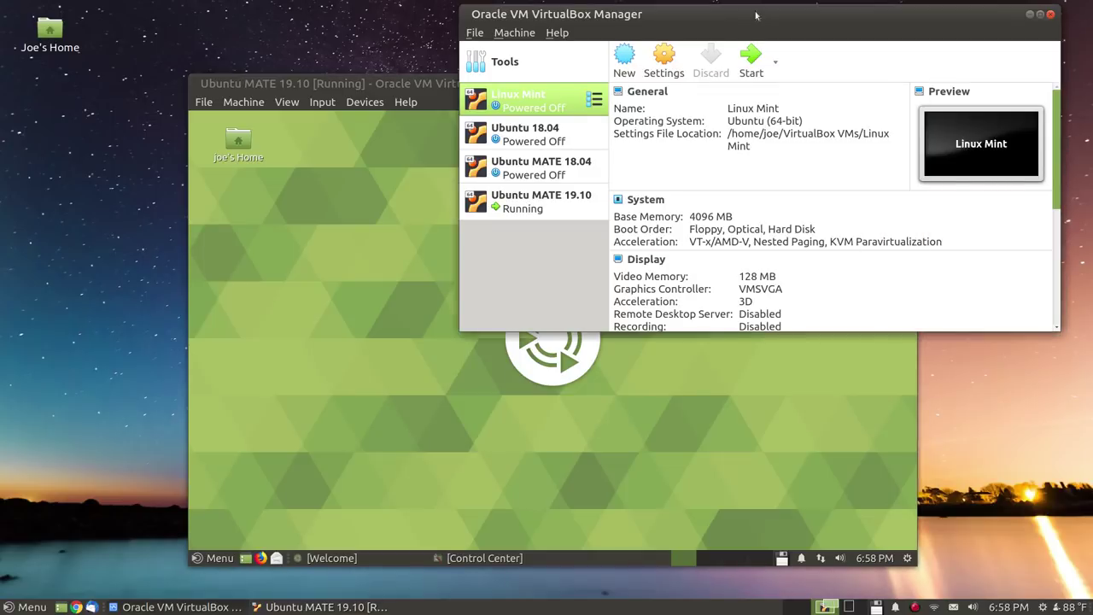
{"action": "left_click_drag", "start_coordinate": [756, 15], "coordinate": [616, 111]}
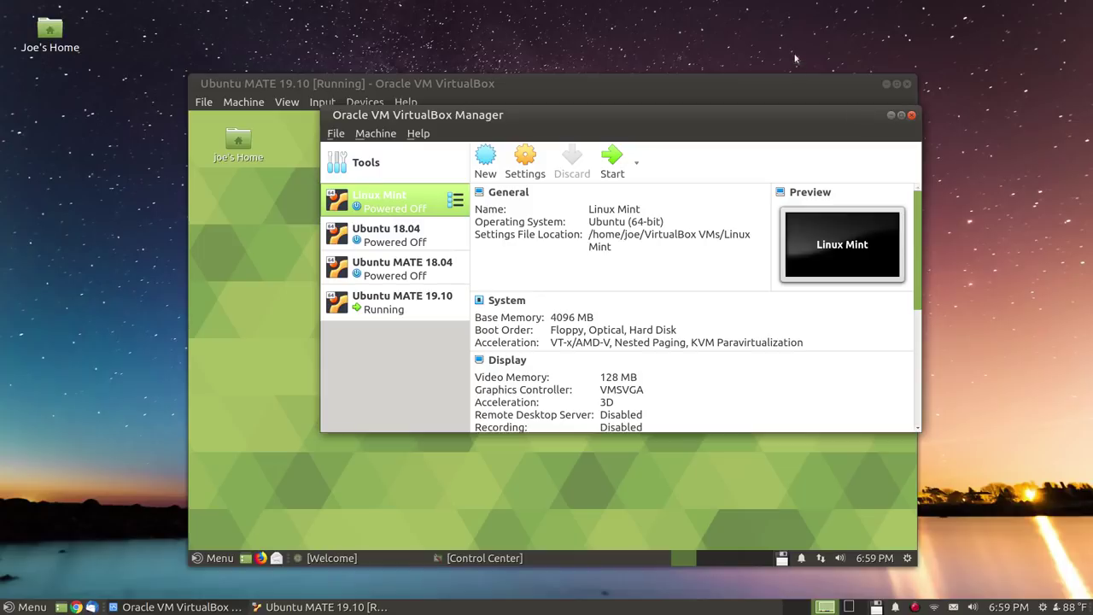
{"action": "left_click", "coordinate": [761, 54]}
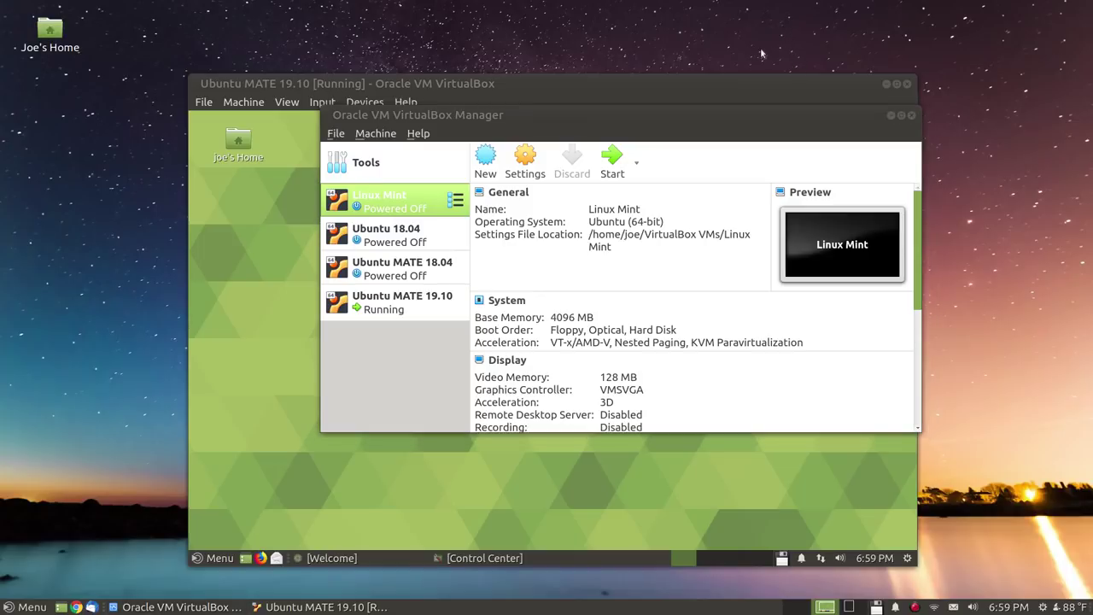
{"action": "key", "text": "ctrl+alt+Right"}
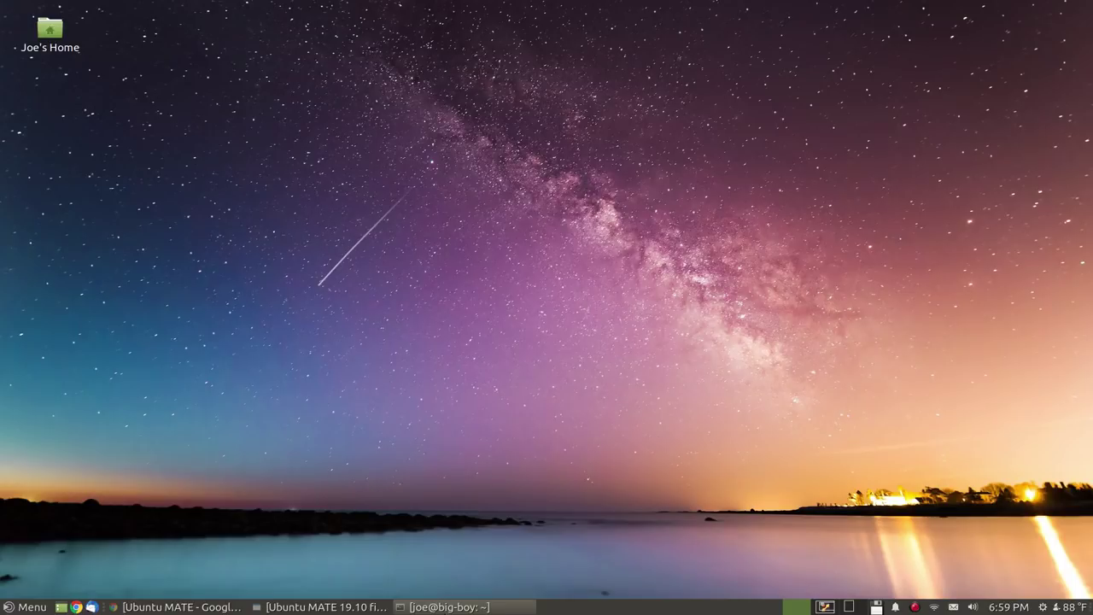
Restore the htop terminal from the taskbar and bring up the application menu
{"action": "left_click", "coordinate": [453, 606]}
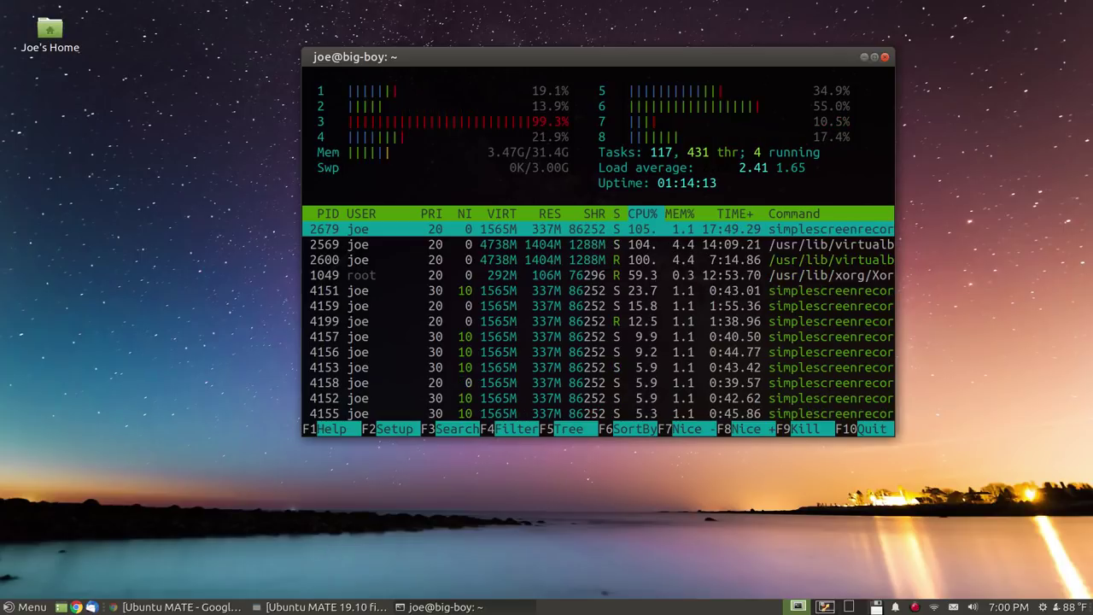
{"action": "key", "text": "super"}
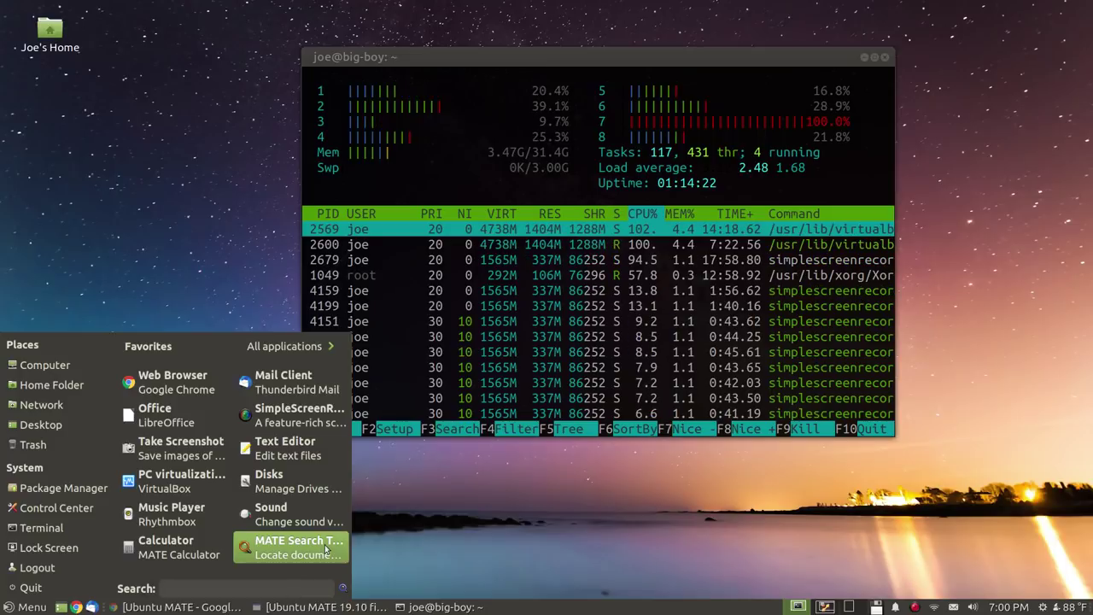
Launch MATE Tweak via a 'tweak' search, keep Marco (Adaptive compositor) under Windows, then close it
{"action": "type", "text": "tweak"}
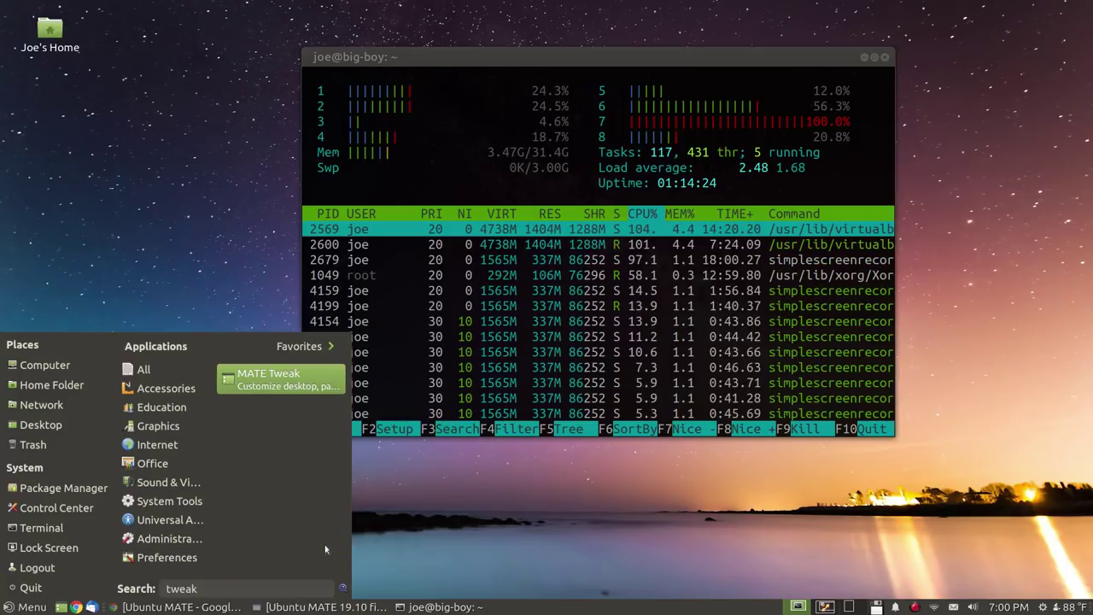
{"action": "key", "text": "Return"}
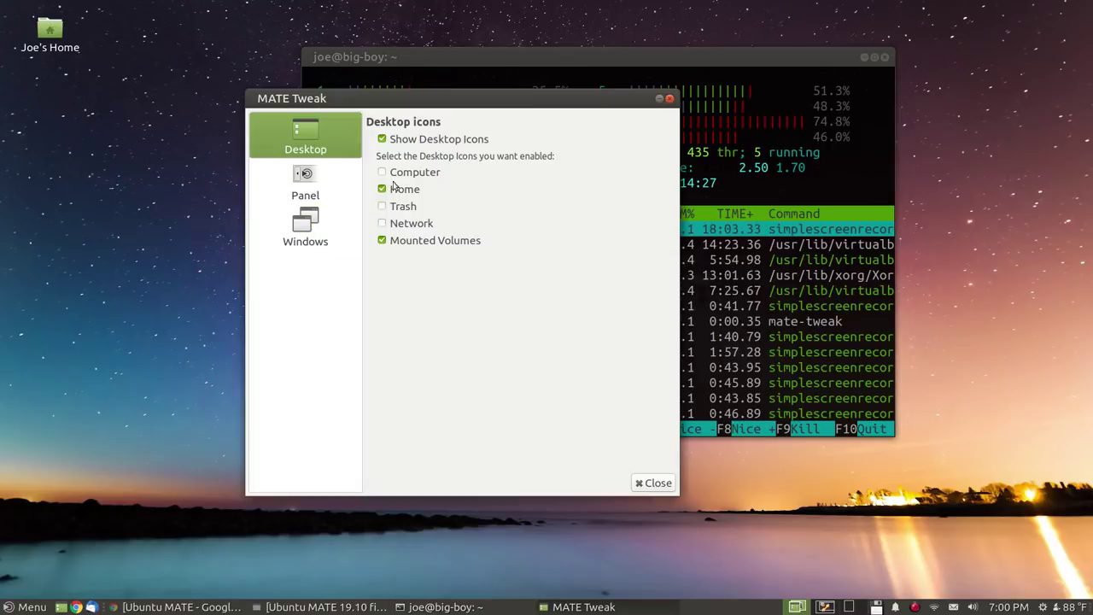
{"action": "left_click", "coordinate": [305, 230]}
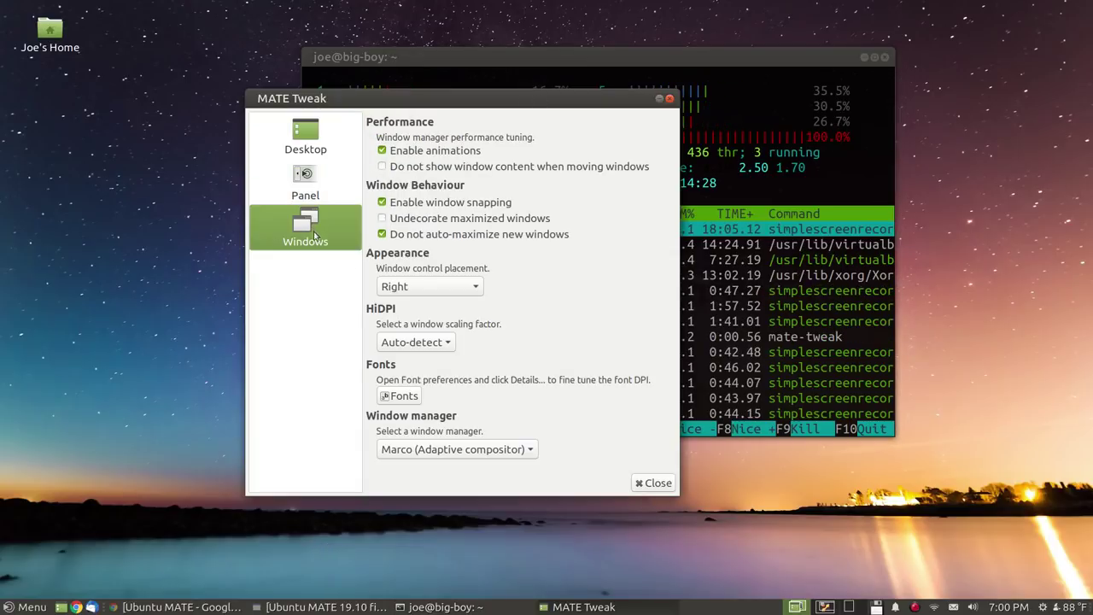
{"action": "left_click", "coordinate": [524, 451]}
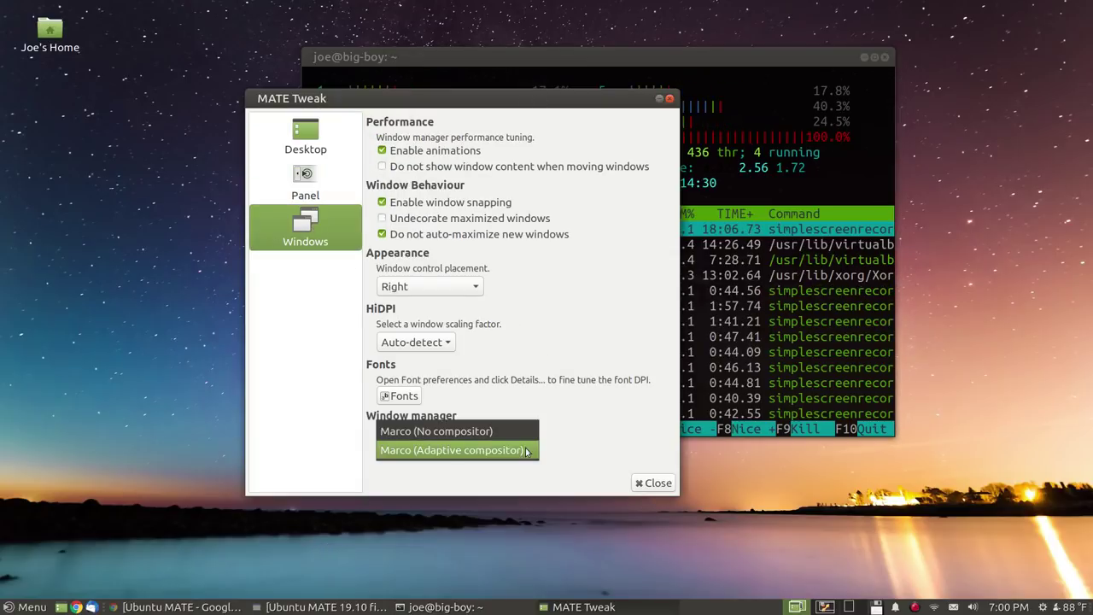
{"action": "left_click", "coordinate": [585, 405]}
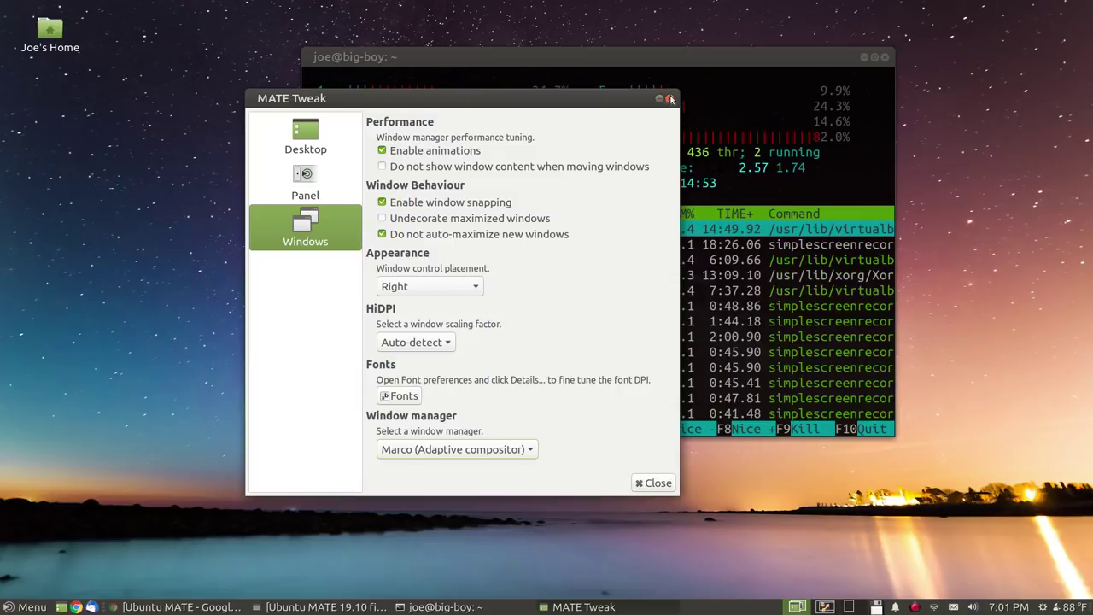
{"action": "left_click", "coordinate": [670, 99]}
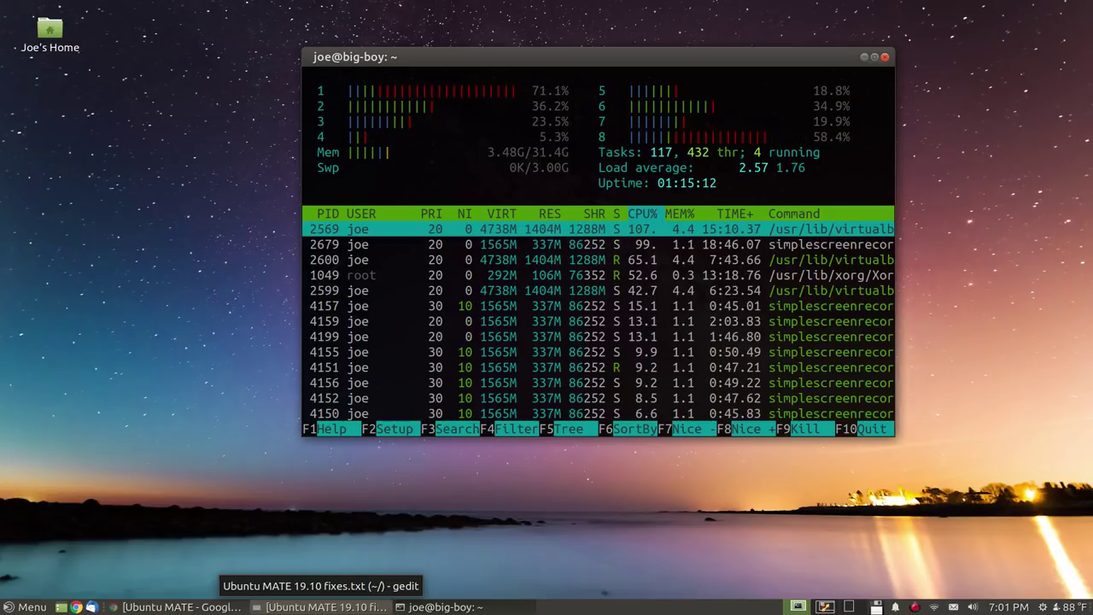
Maximize the 'Ubuntu MATE 19.10 fixes.txt' gedit window, enlarge its text, and highlight the line 5 Nvidia command
{"action": "left_click", "coordinate": [320, 606]}
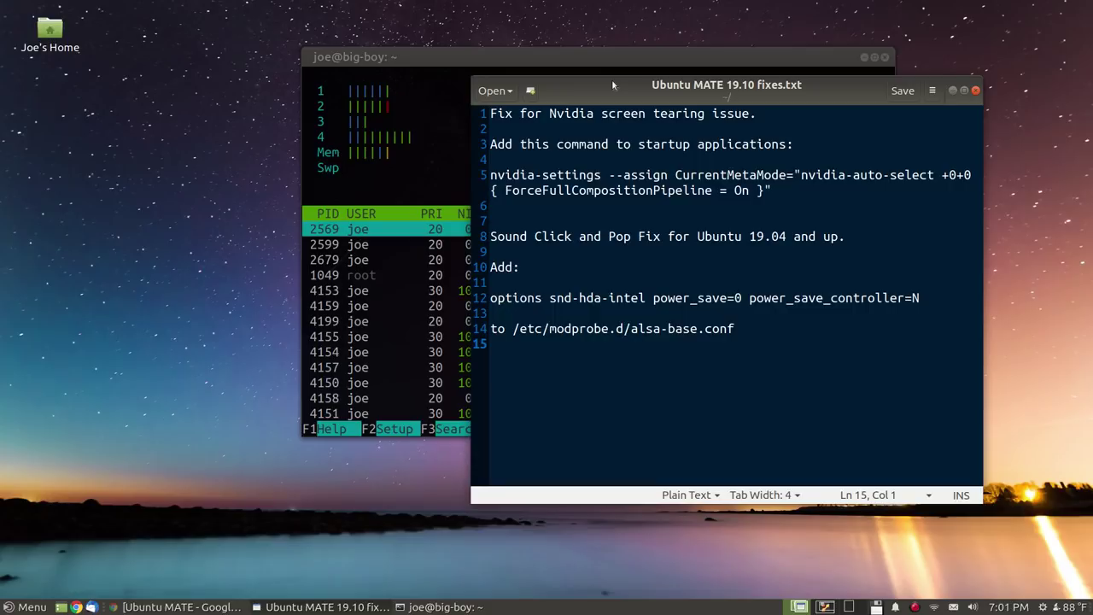
{"action": "double_click", "coordinate": [611, 78]}
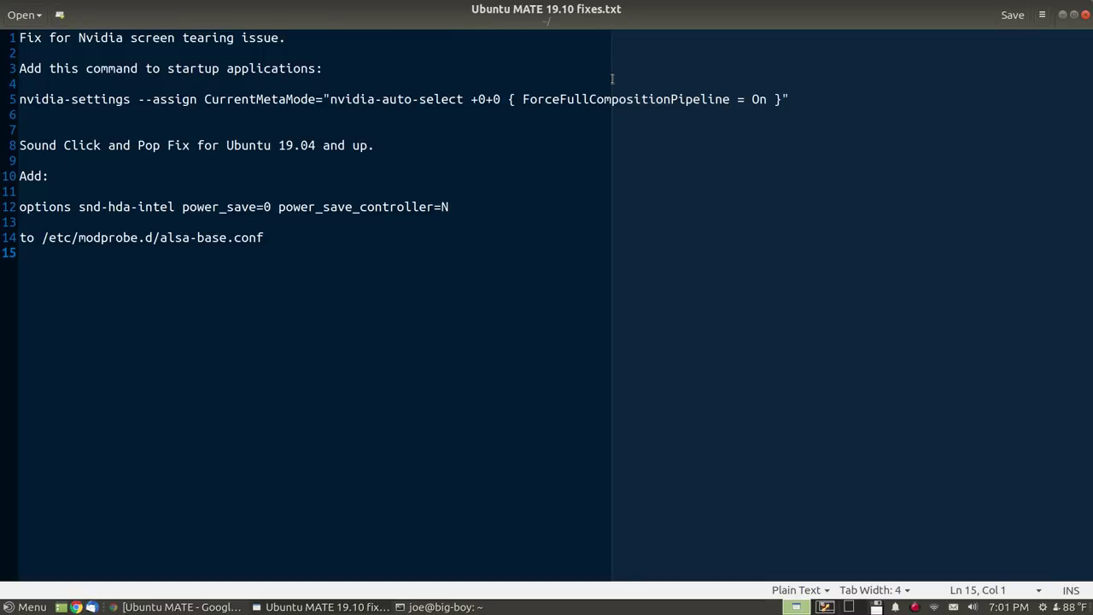
{"action": "scroll", "coordinate": [755, 334], "scroll_direction": "up", "scroll_amount": 5}
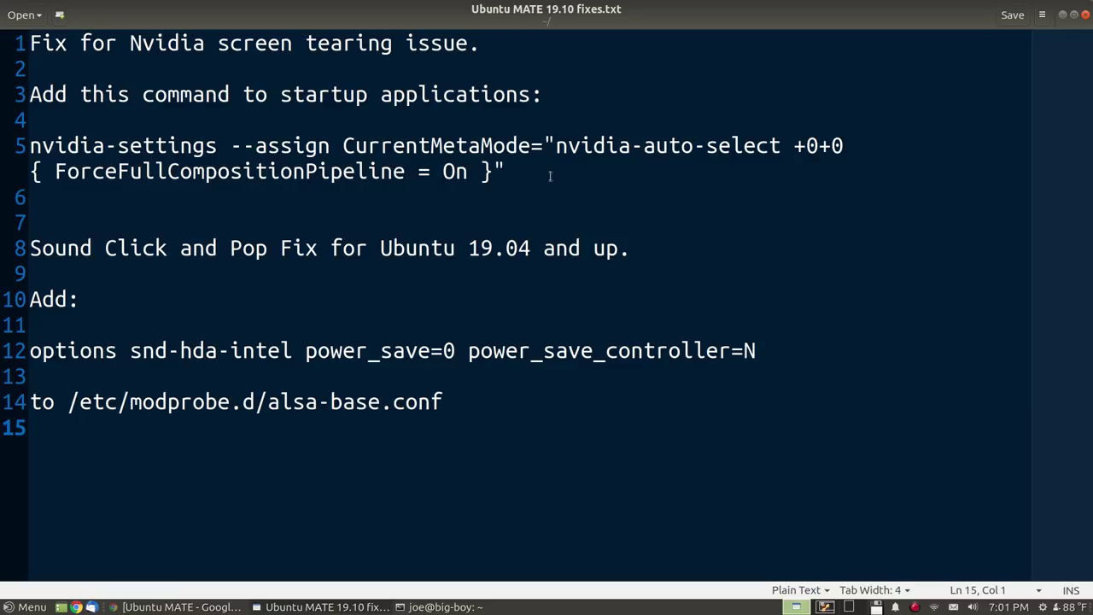
{"action": "left_click_drag", "start_coordinate": [550, 175], "coordinate": [3, 146]}
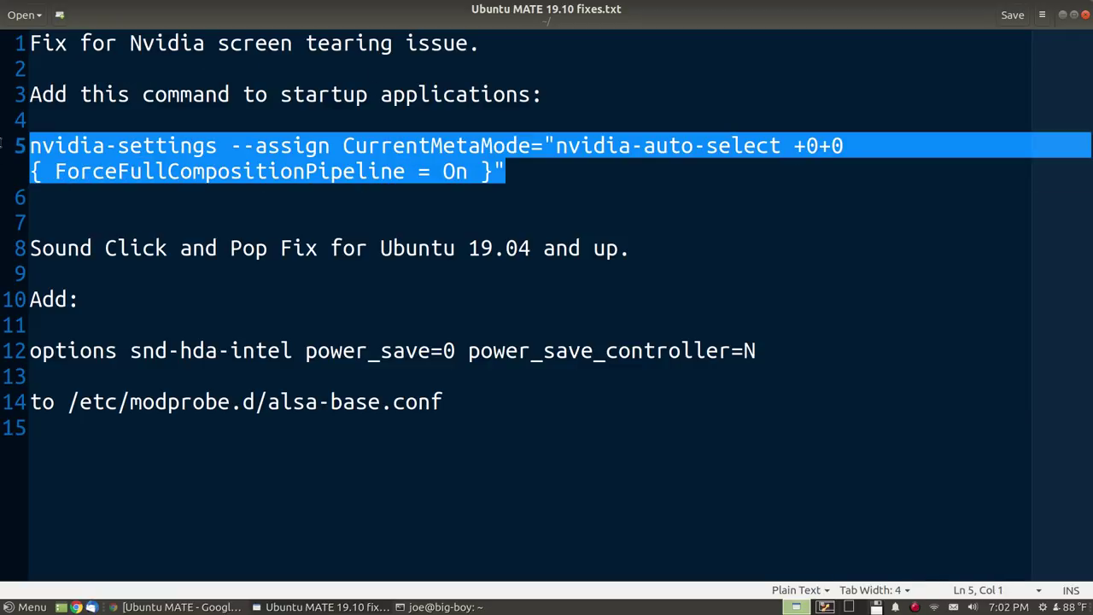
{"action": "left_click", "coordinate": [586, 175]}
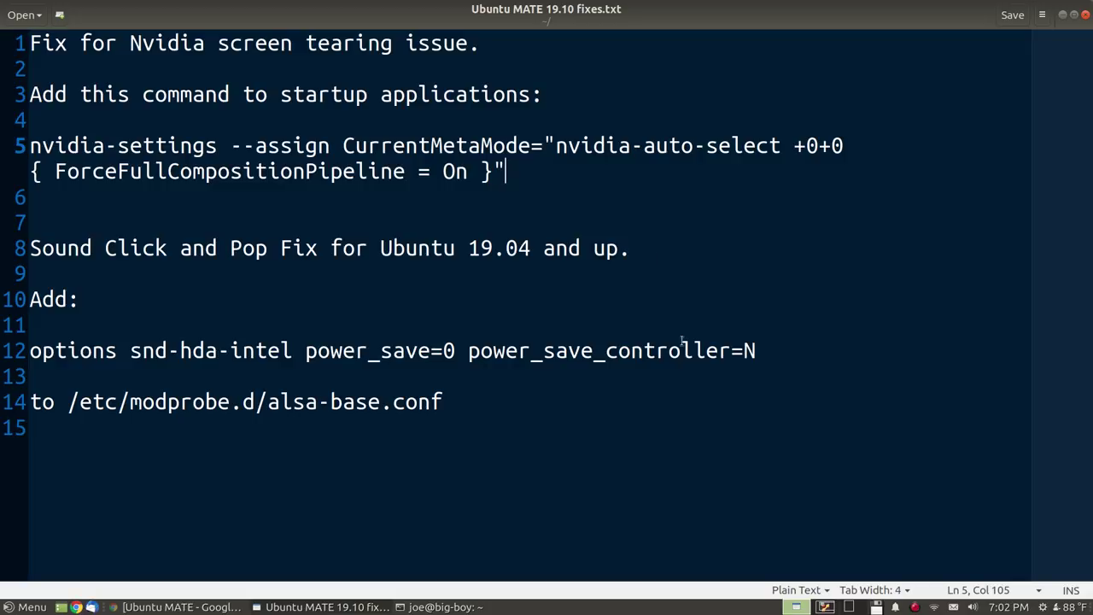
{"action": "left_click", "coordinate": [781, 348]}
{"action": "left_click_drag", "start_coordinate": [483, 351], "coordinate": [421, 326]}
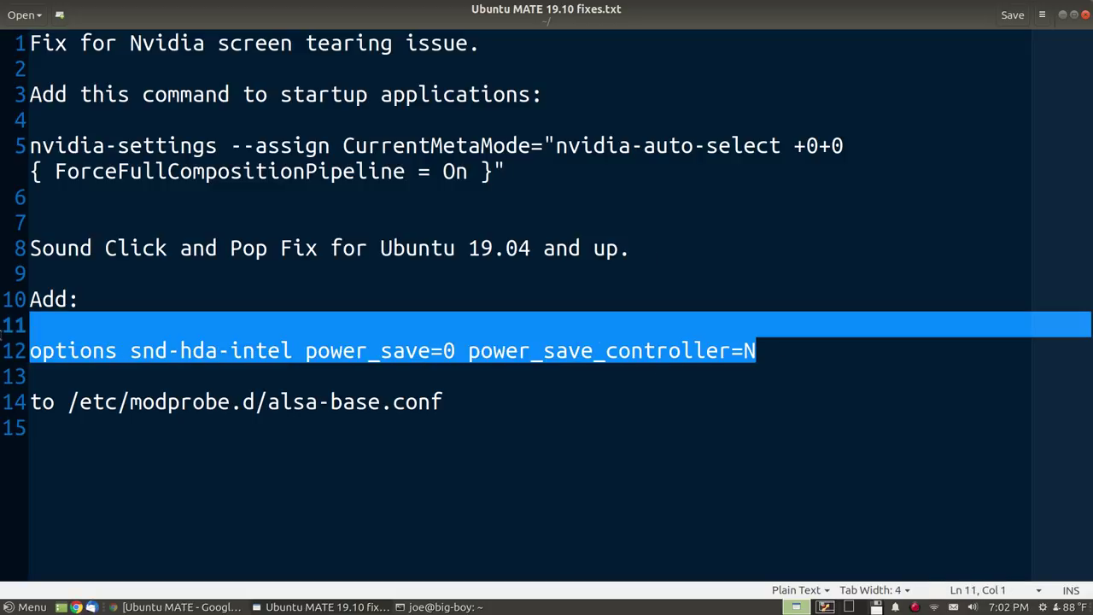
{"action": "left_click", "coordinate": [674, 228]}
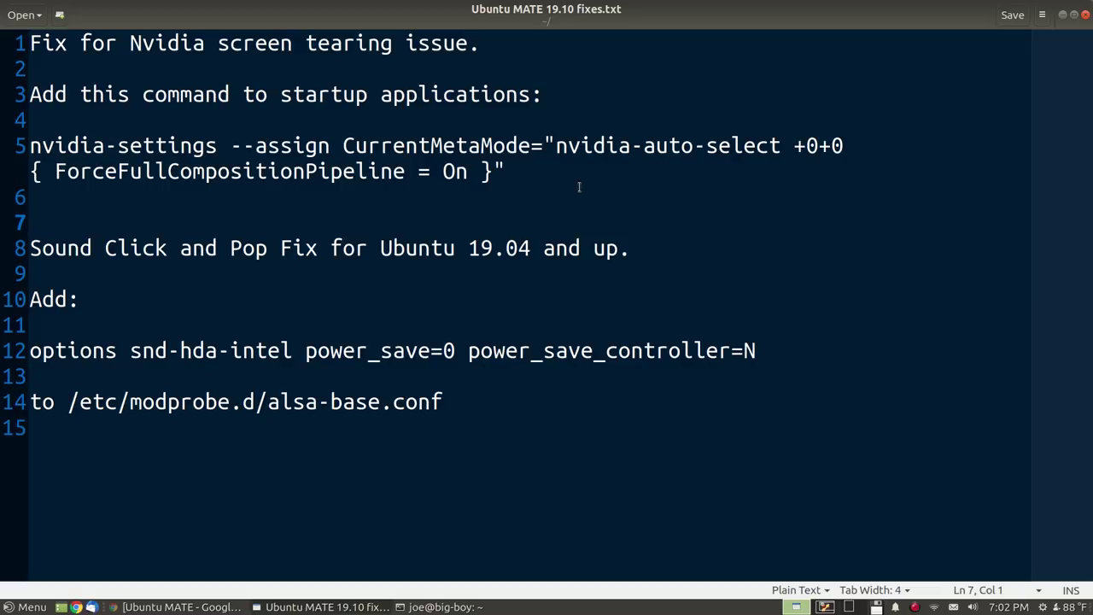
{"action": "left_click_drag", "start_coordinate": [578, 187], "coordinate": [2, 145]}
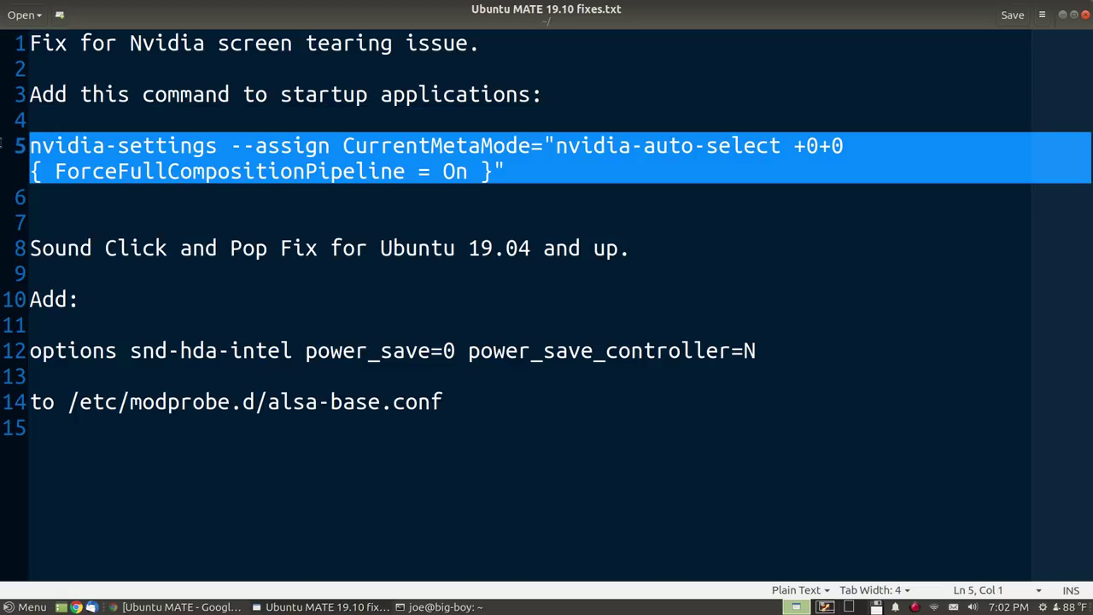
{"action": "left_click", "coordinate": [483, 215]}
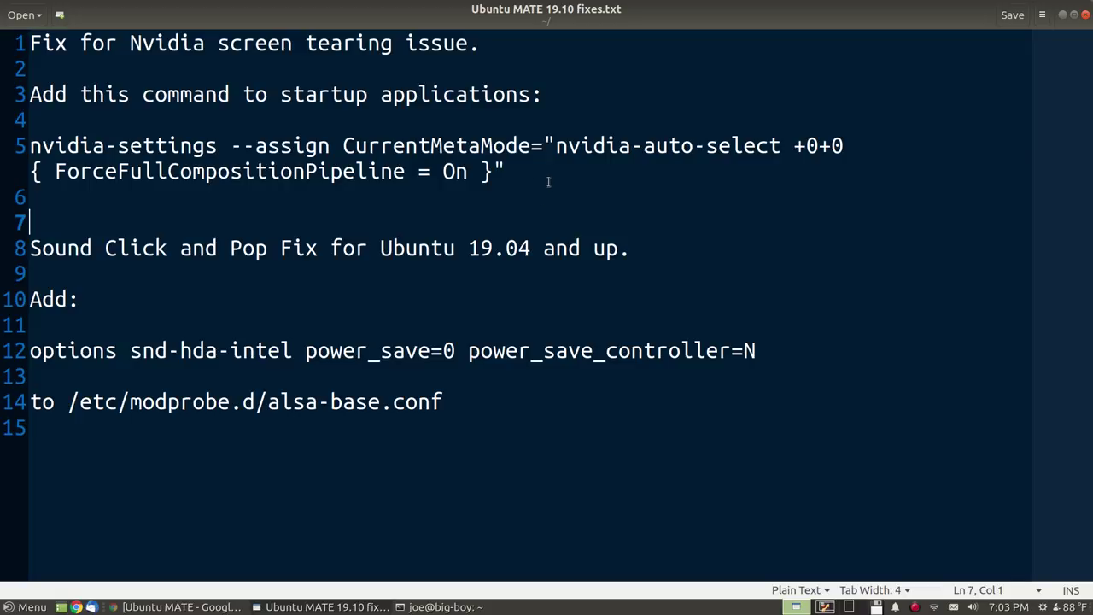
{"action": "left_click_drag", "start_coordinate": [537, 181], "coordinate": [12, 119]}
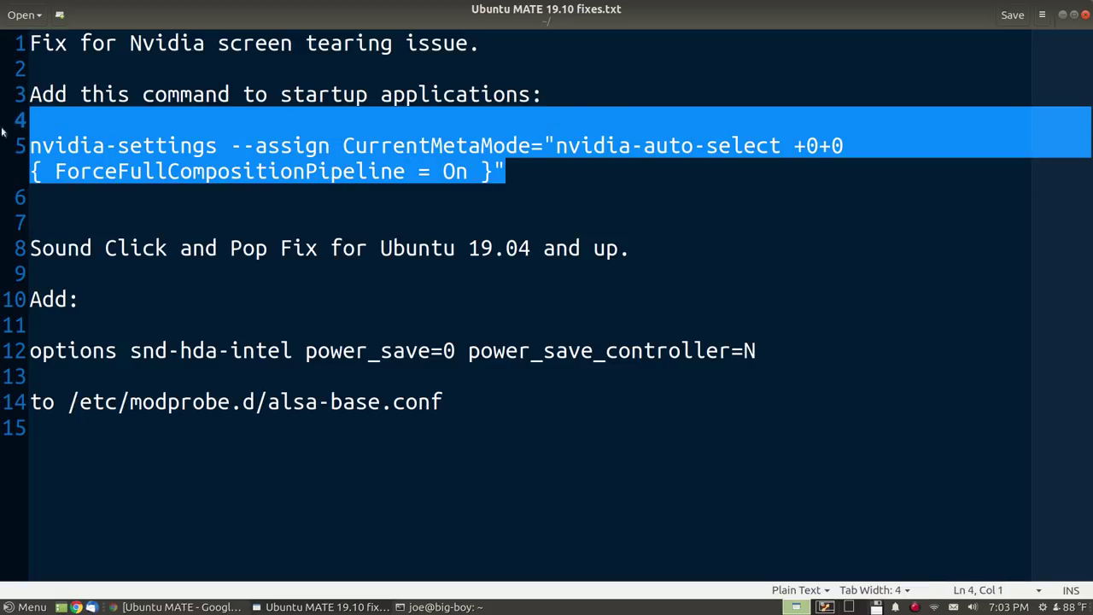
{"action": "left_click", "coordinate": [461, 233]}
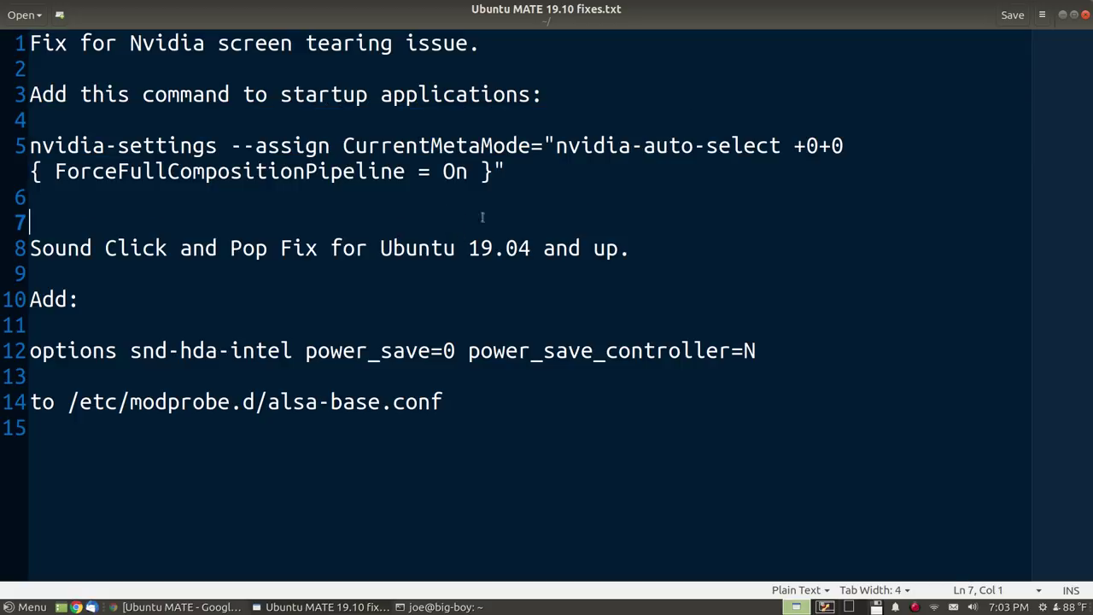
Unmaximize the gedit fixes window and focus the desktop so htop shows behind it
{"action": "double_click", "coordinate": [738, 14]}
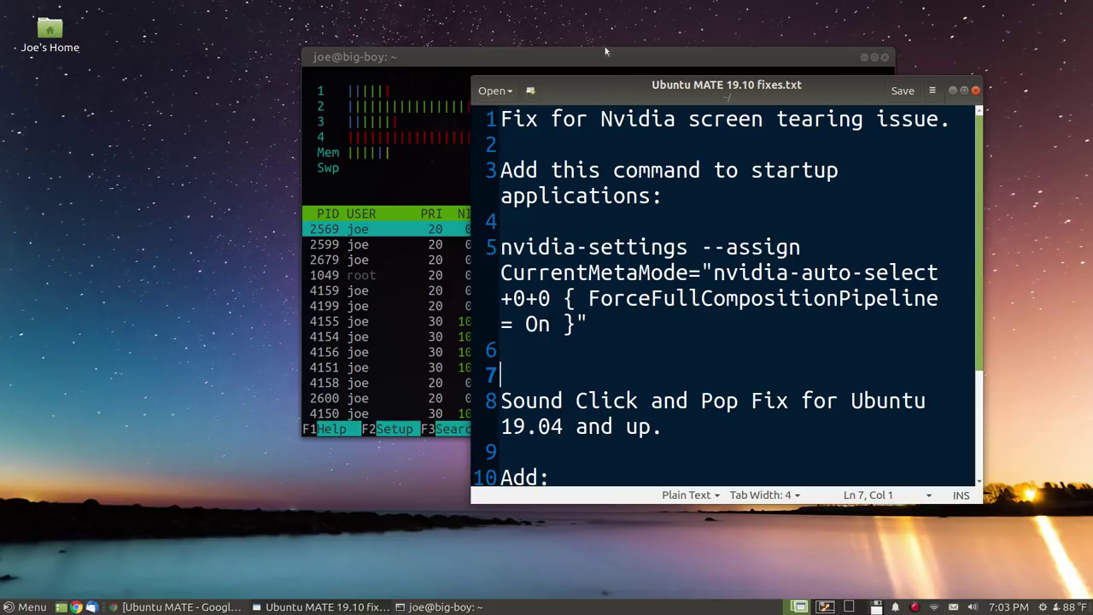
{"action": "left_click", "coordinate": [96, 318]}
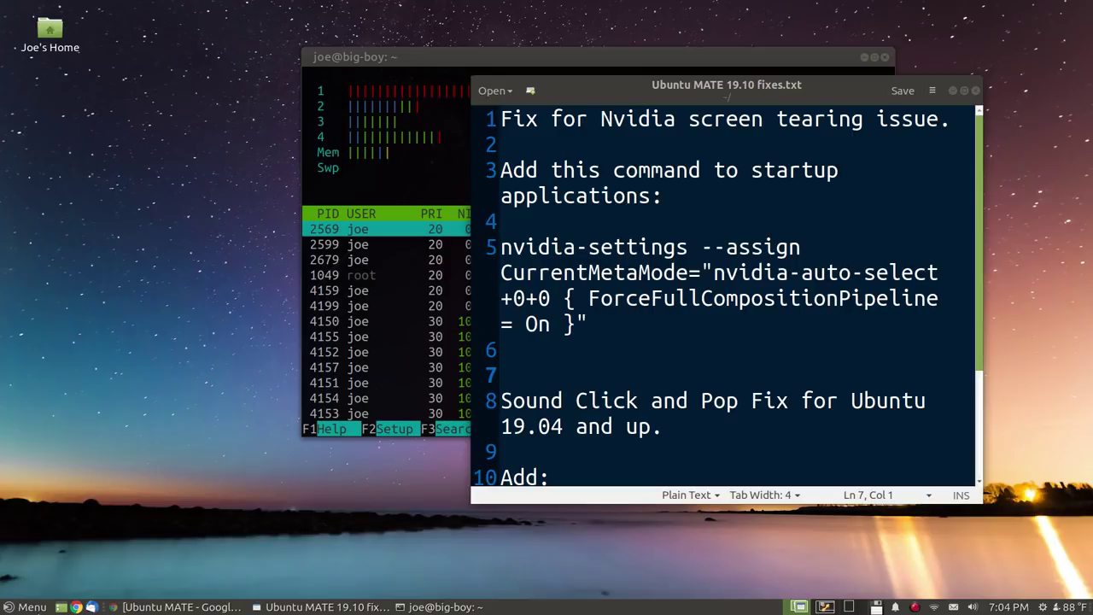
{"action": "key", "text": "super"}
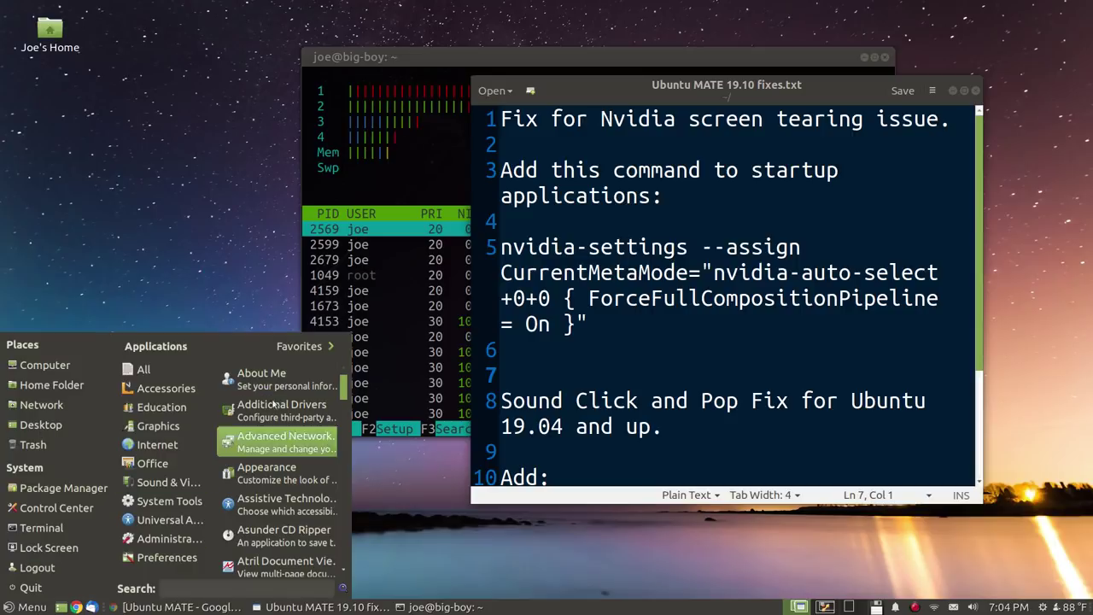
{"action": "left_click", "coordinate": [302, 346]}
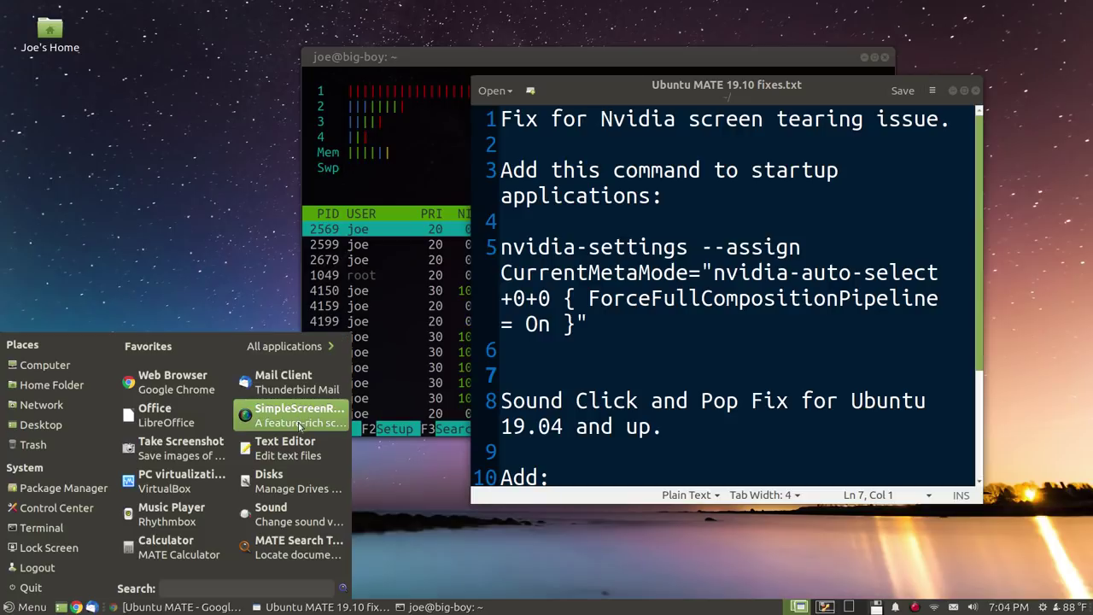
{"action": "left_click_drag", "start_coordinate": [293, 425], "coordinate": [160, 497]}
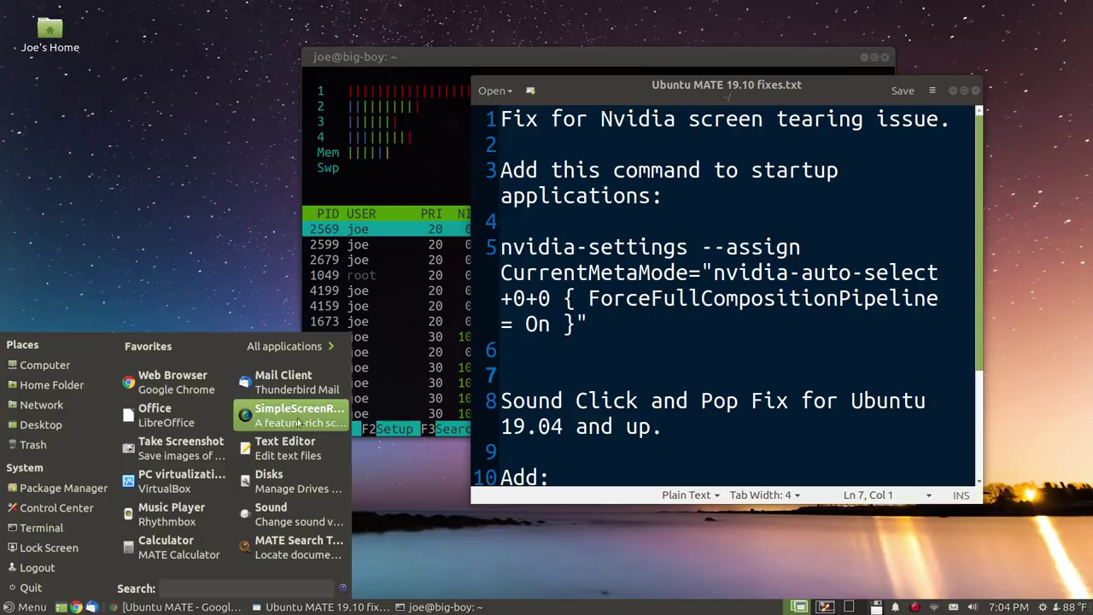
{"action": "left_click_drag", "start_coordinate": [290, 424], "coordinate": [226, 422]}
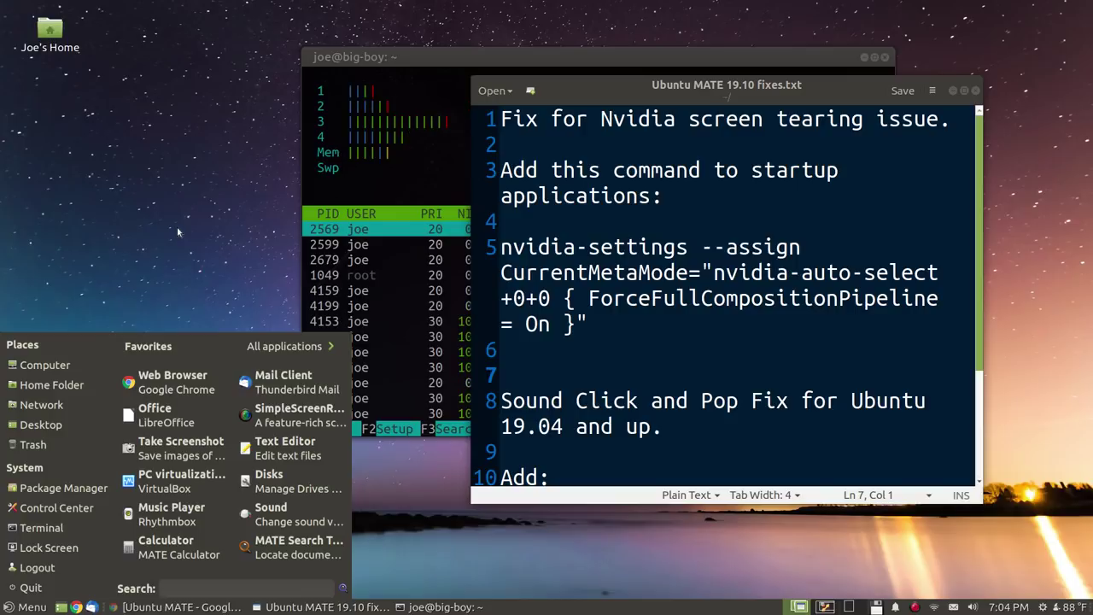
{"action": "left_click", "coordinate": [177, 226]}
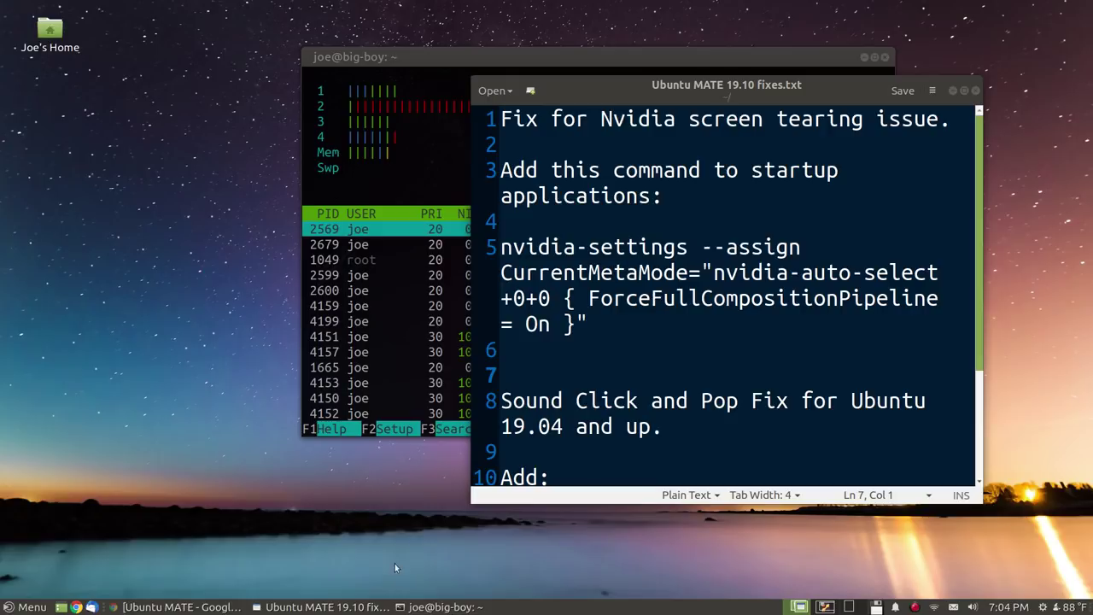
{"action": "left_click", "coordinate": [25, 606]}
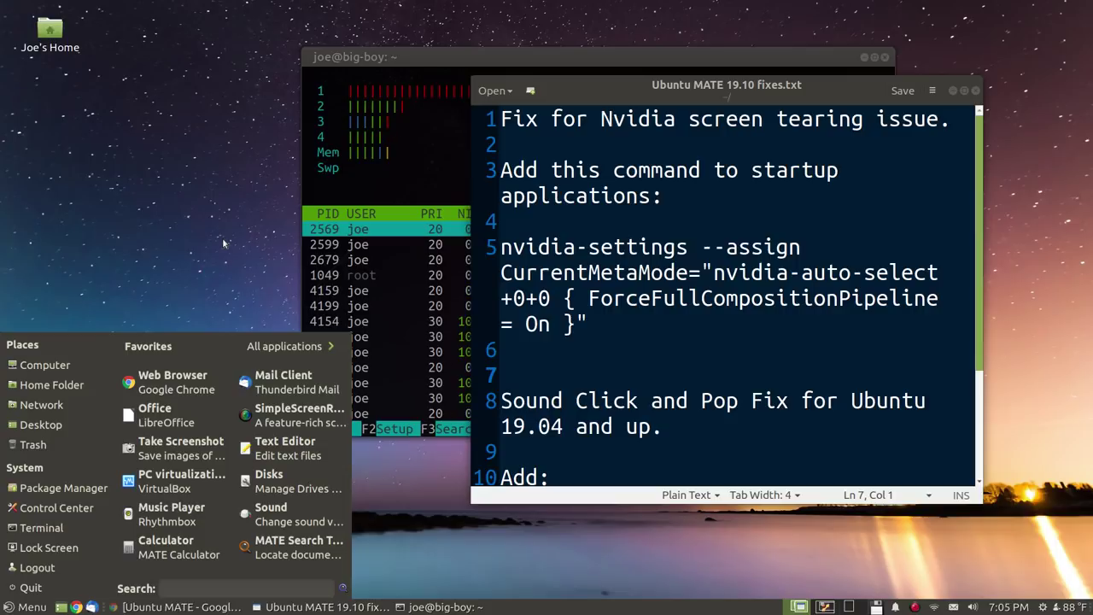
Dismiss the open menu, then reopen the MATE application menu from the panel Menu button
{"action": "key", "text": "Escape"}
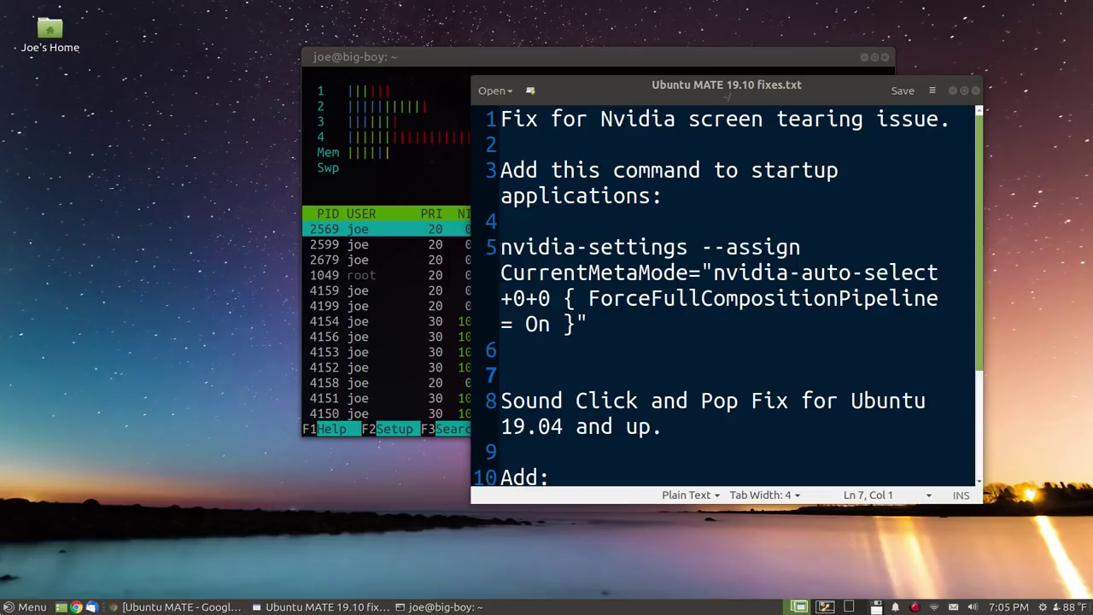
{"action": "left_click", "coordinate": [26, 606]}
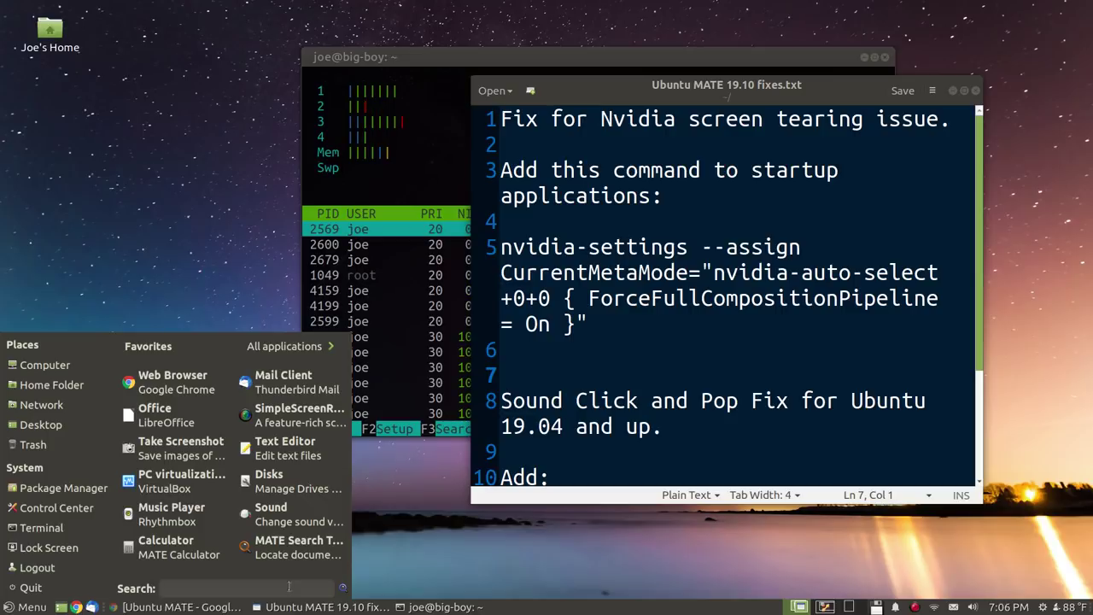
Search the menu for 'mate', clear it, then search for 'teak' instead
{"action": "type", "text": "ma"}
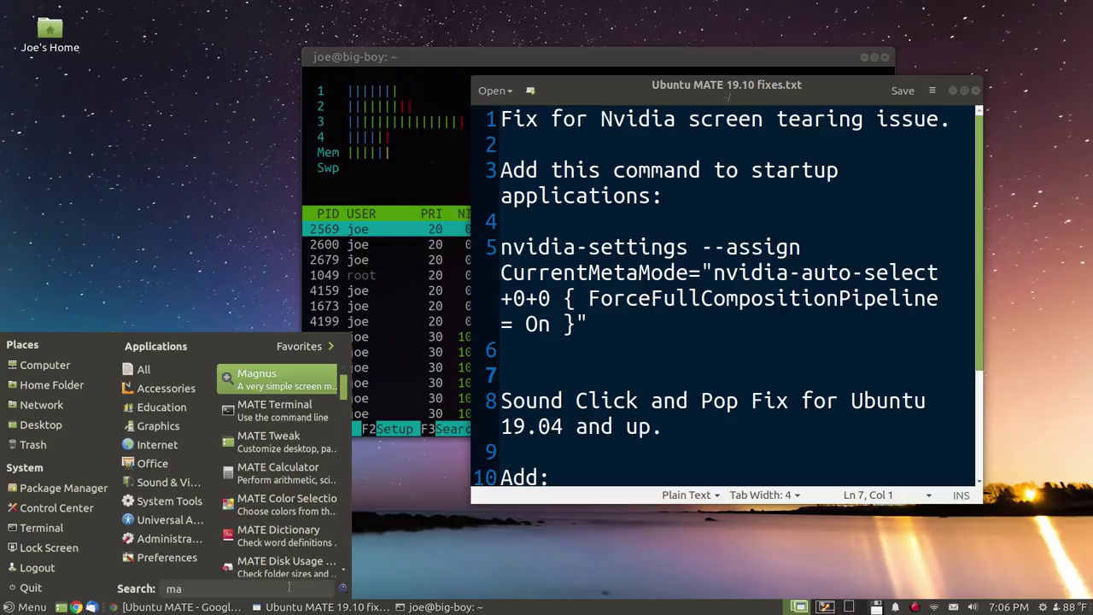
{"action": "type", "text": "te"}
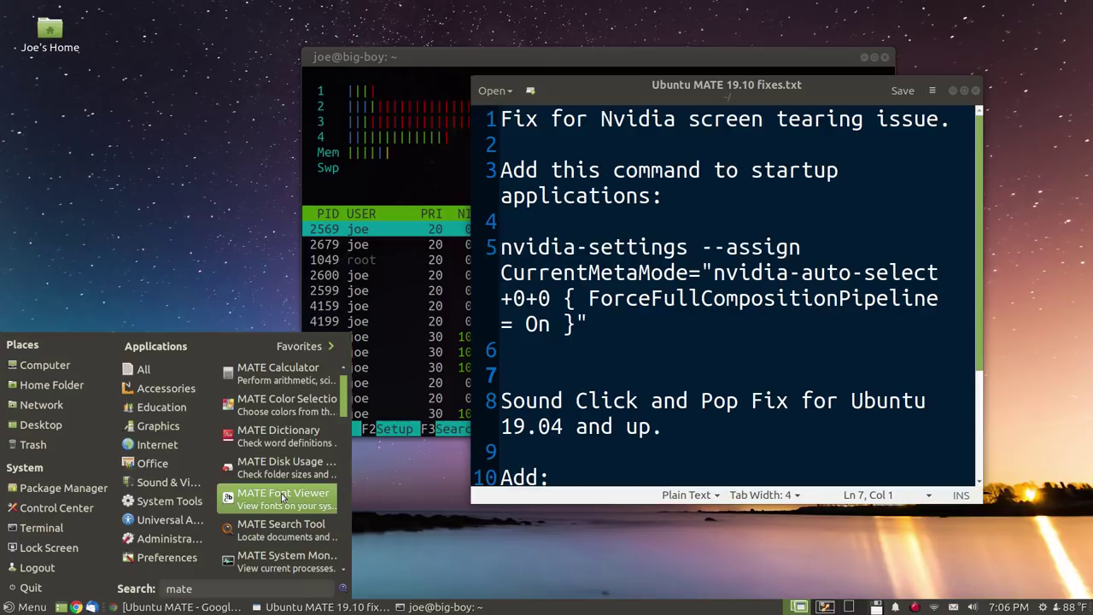
{"action": "key", "text": "BackSpace"}
{"action": "key", "text": "BackSpace"}
{"action": "key", "text": "BackSpace"}
{"action": "key", "text": "BackSpace"}
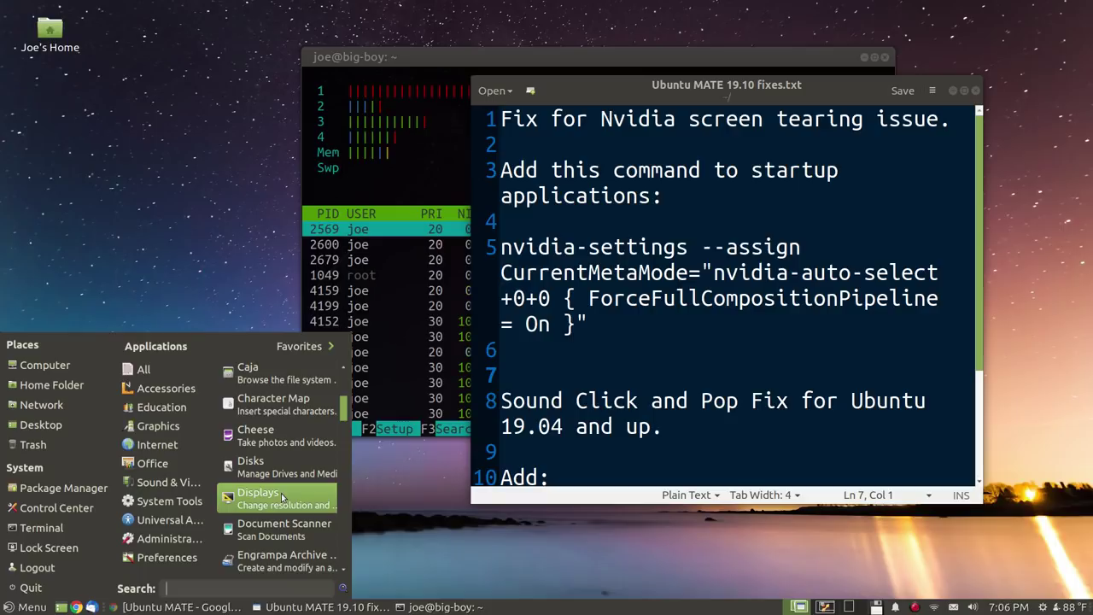
{"action": "type", "text": "teak"}
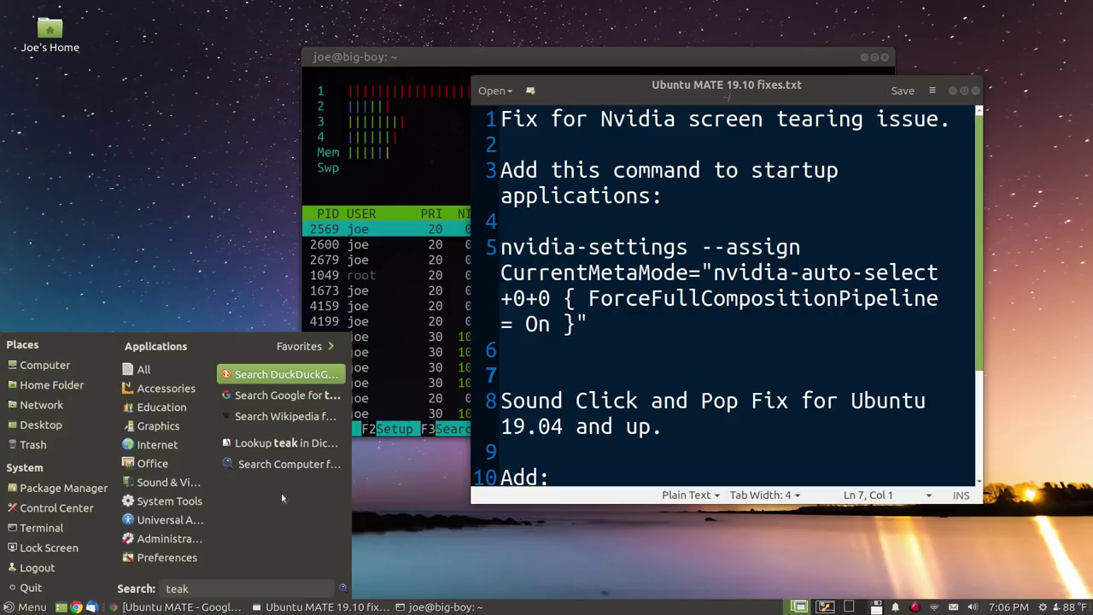
Open the 'Search DuckDuckGo for teak' result in Chrome
{"action": "key", "text": "Return"}
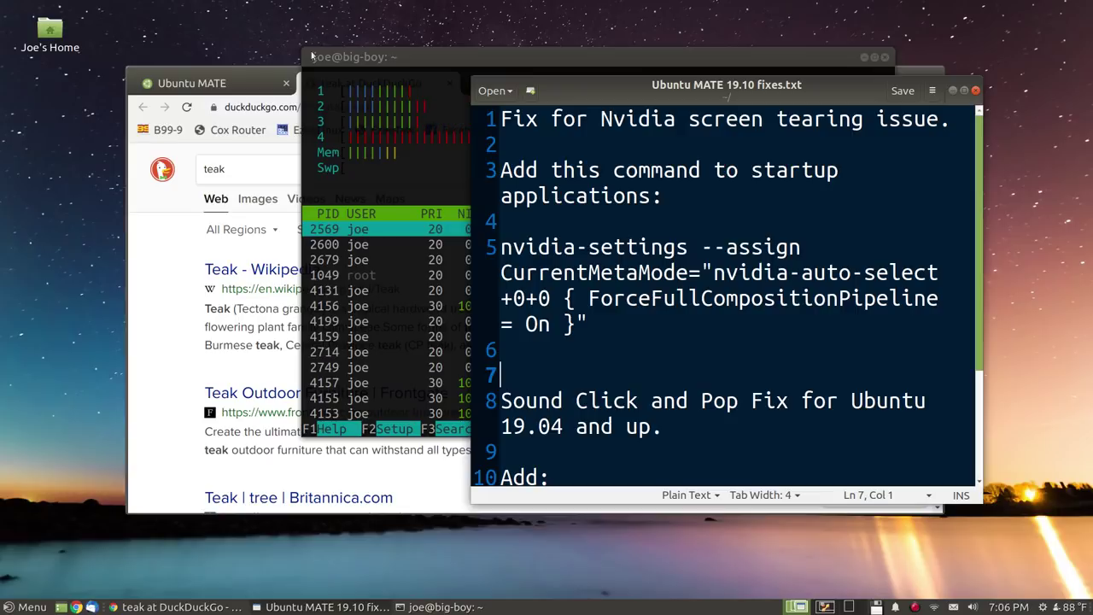
Focus Chrome, launch MATE Tweak from the menu, view its Panel settings, then close it
{"action": "left_click", "coordinate": [179, 273]}
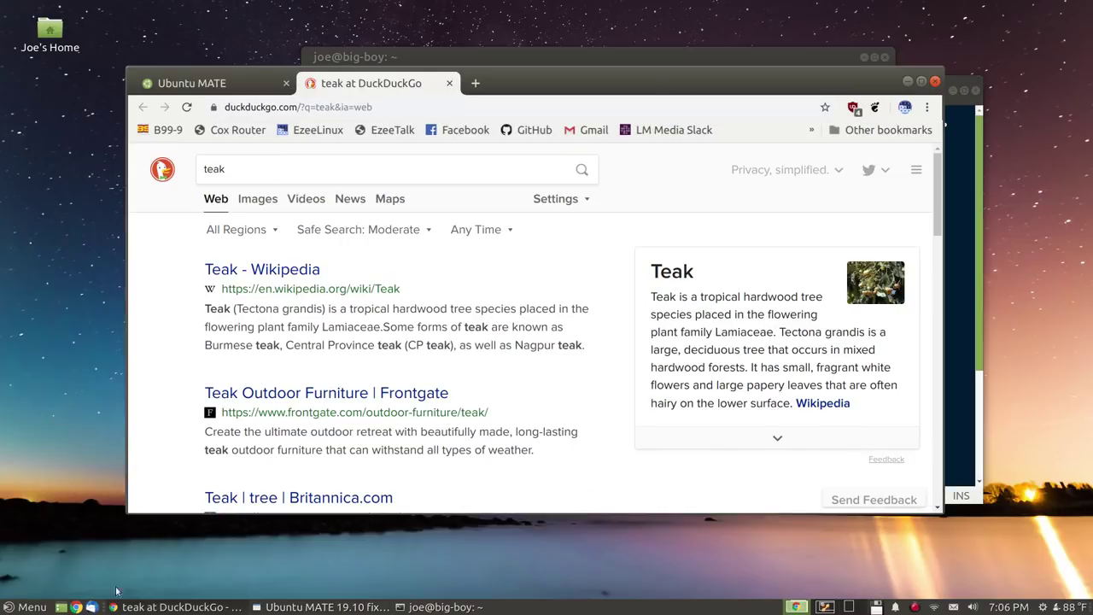
{"action": "key", "text": "super"}
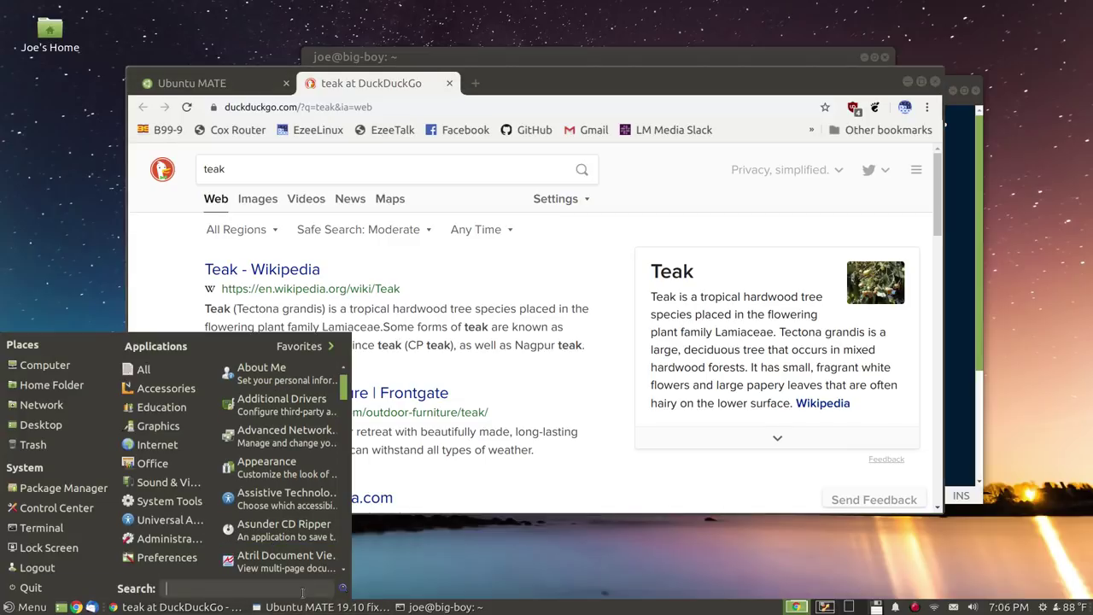
{"action": "type", "text": "tweak"}
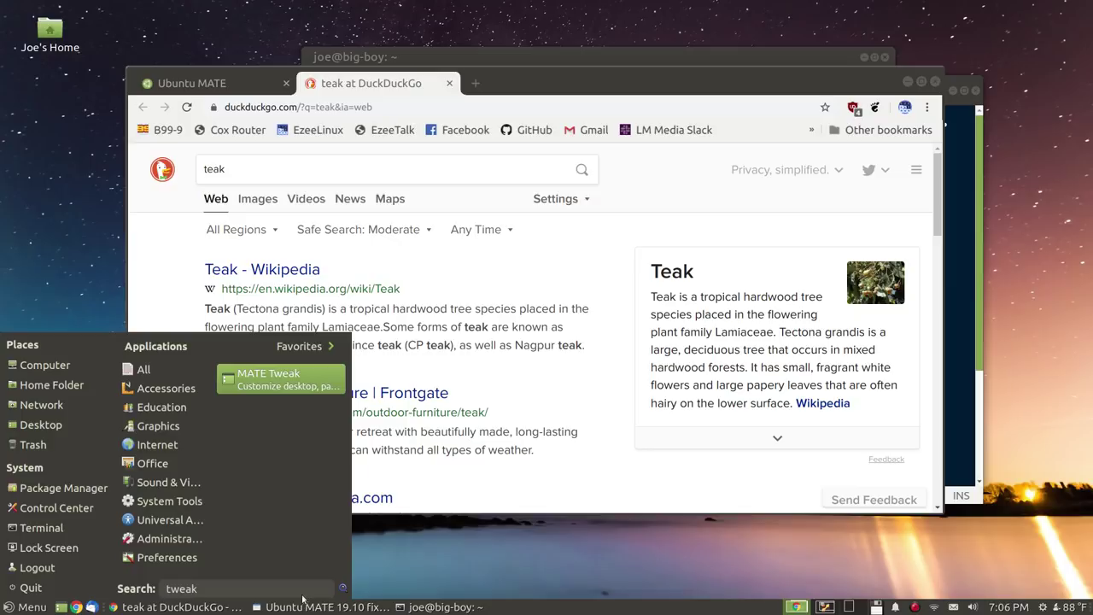
{"action": "key", "text": "Return"}
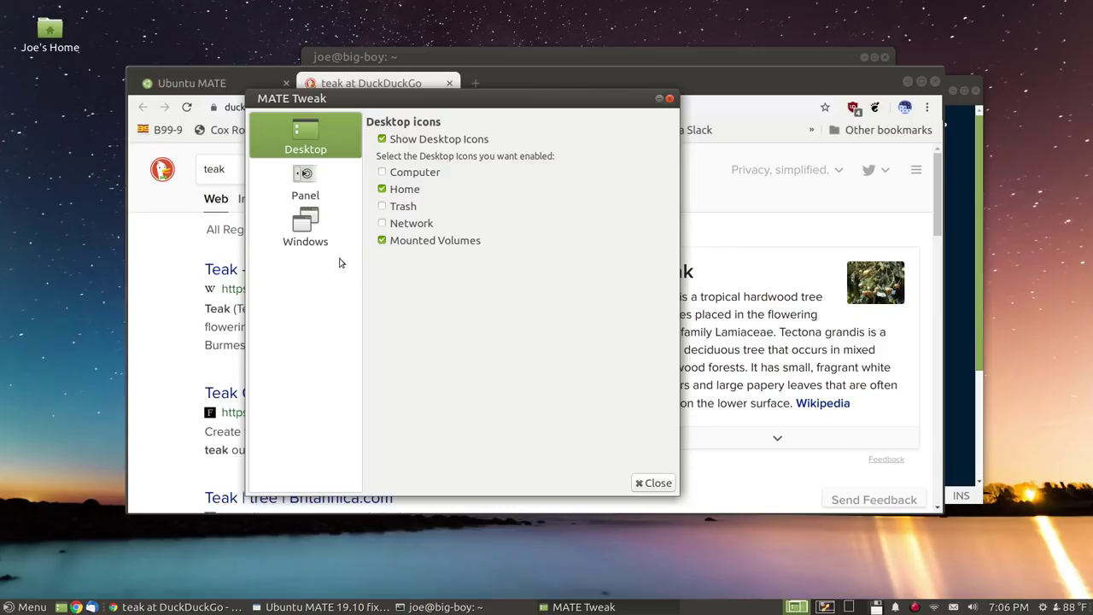
{"action": "left_click", "coordinate": [338, 183]}
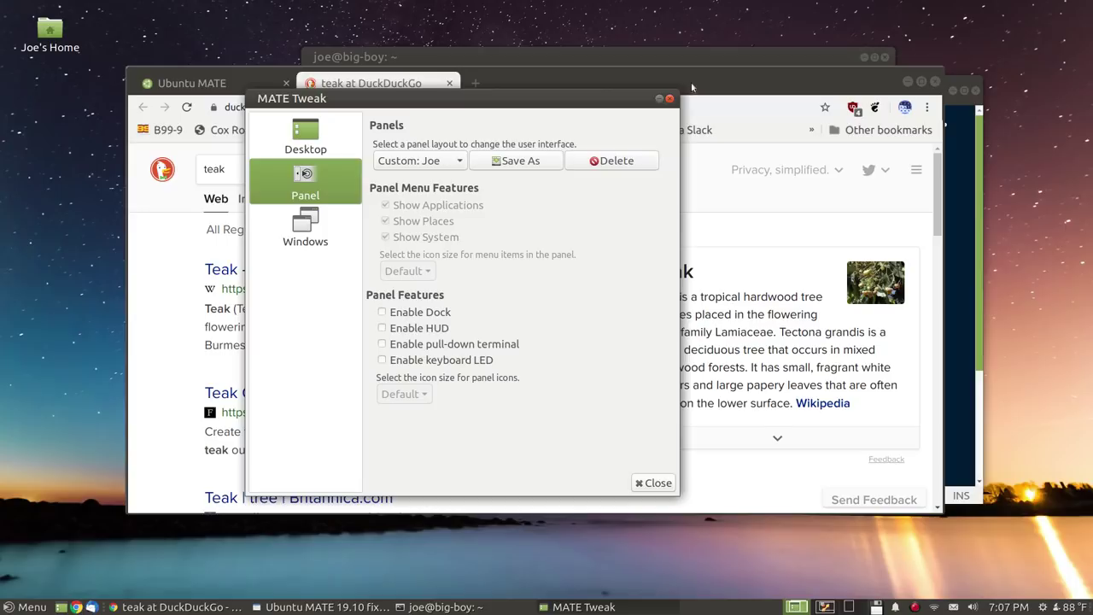
{"action": "left_click", "coordinate": [668, 100]}
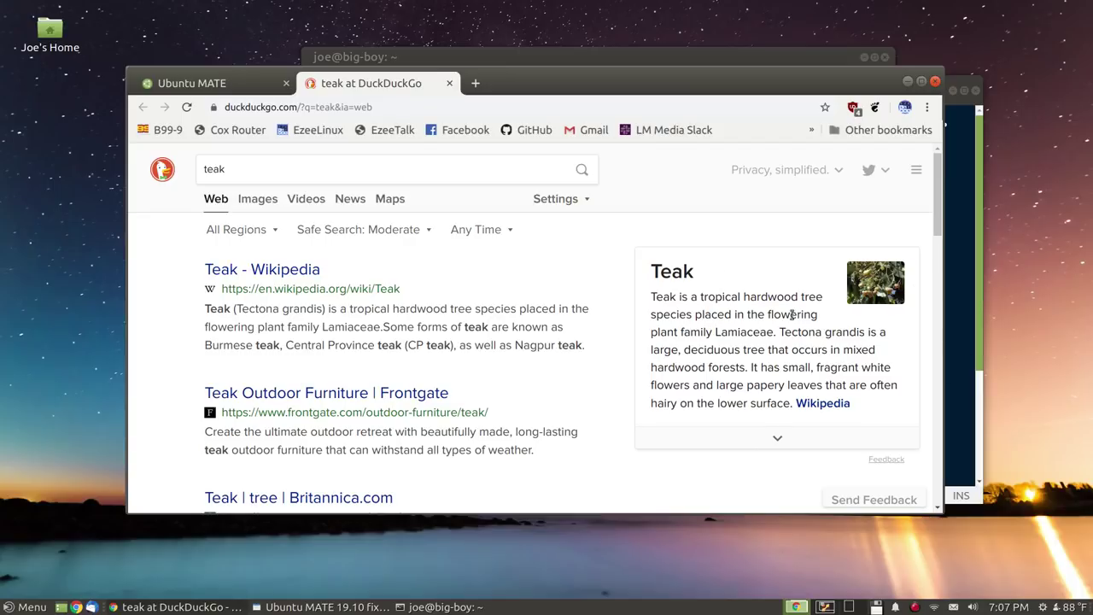
Close the Chrome window and the gedit fixes note
{"action": "left_click", "coordinate": [936, 82]}
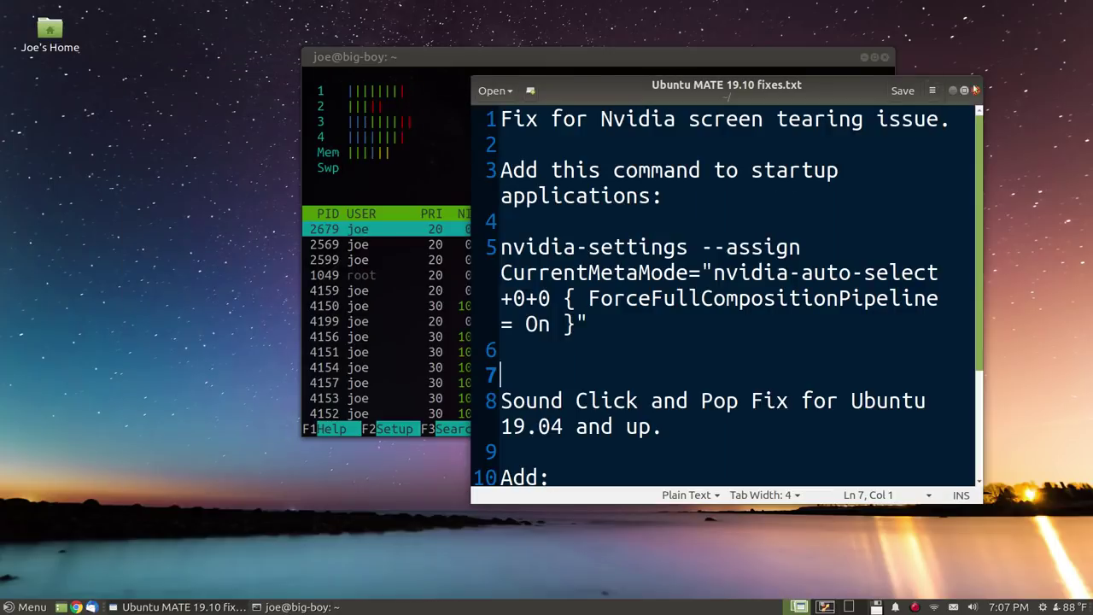
{"action": "left_click", "coordinate": [964, 90]}
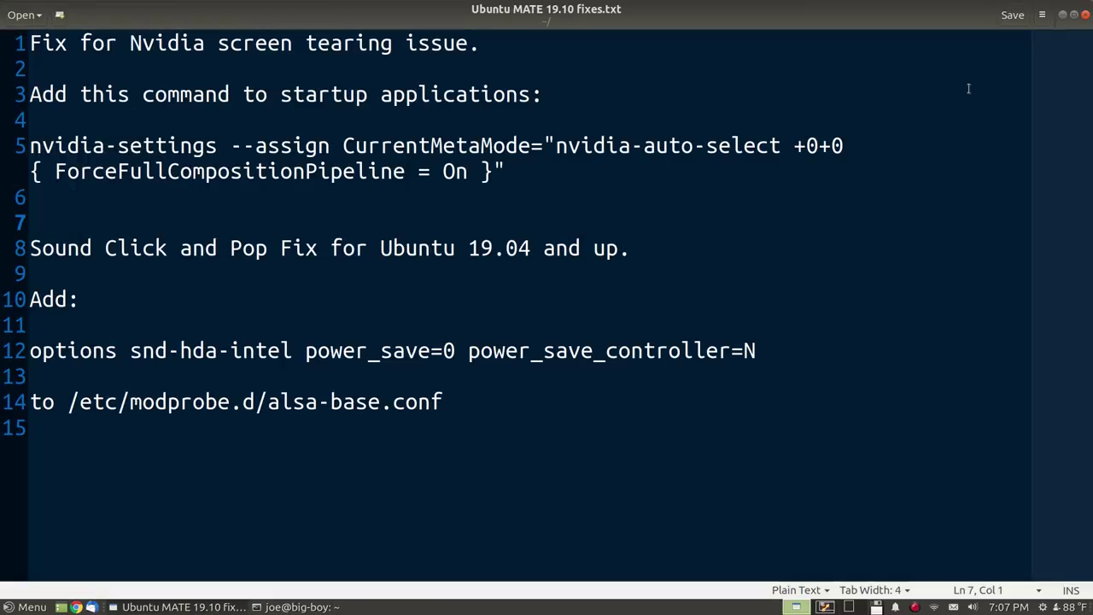
{"action": "double_click", "coordinate": [928, 10]}
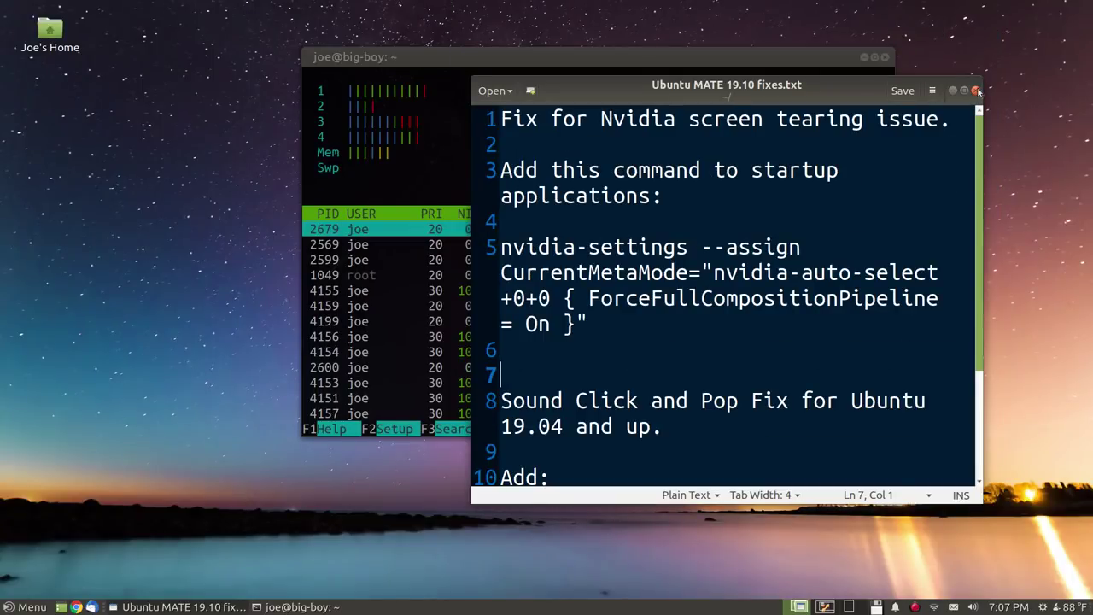
{"action": "left_click", "coordinate": [975, 90]}
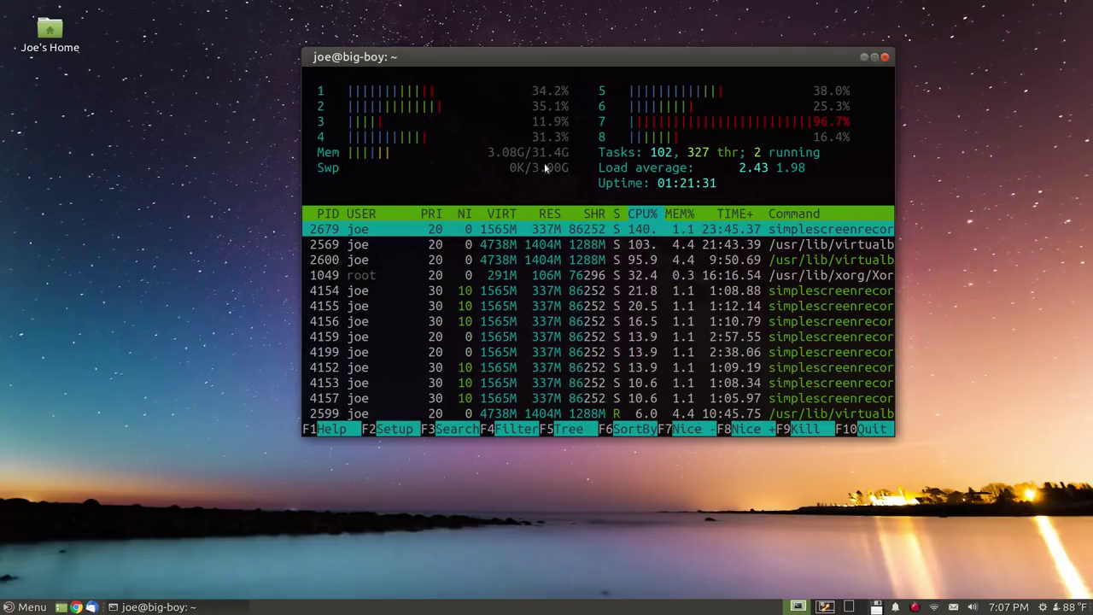
Quit htop, enlarge the terminal text two steps, and run clear for a bare prompt
{"action": "key", "text": "q"}
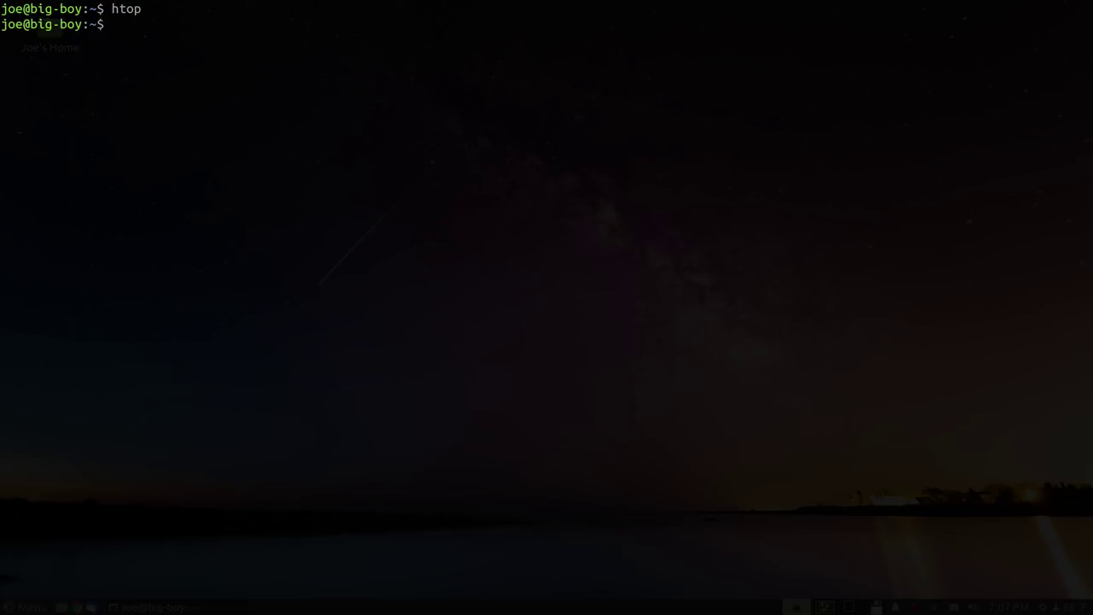
{"action": "key", "text": "ctrl+plus"}
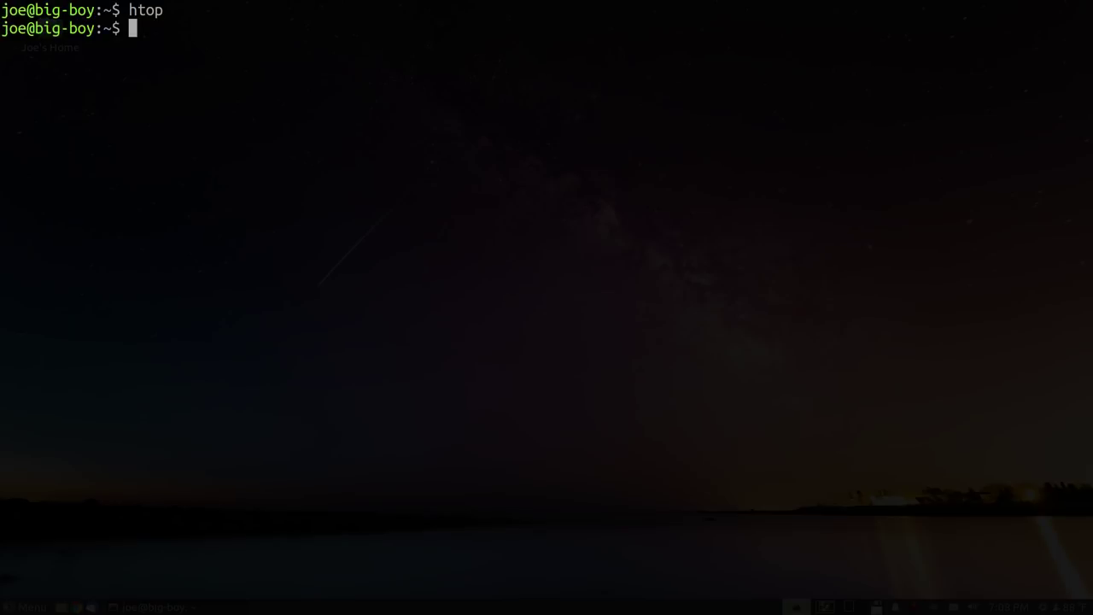
{"action": "key", "text": "ctrl+plus"}
{"action": "key", "text": "ctrl+plus"}
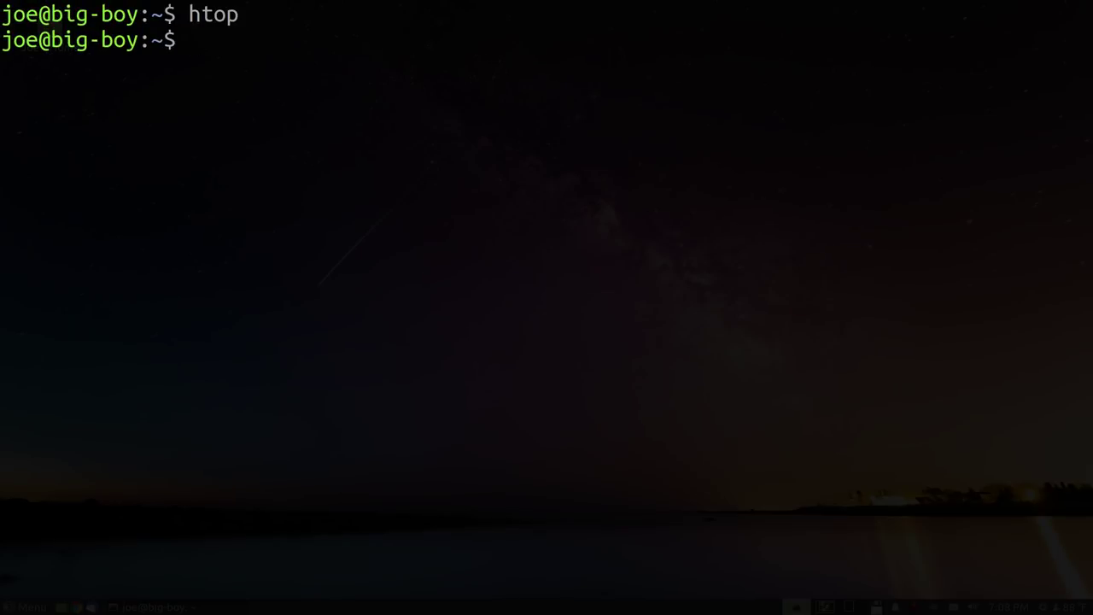
{"action": "type", "text": "clear"}
{"action": "key", "text": "Return"}
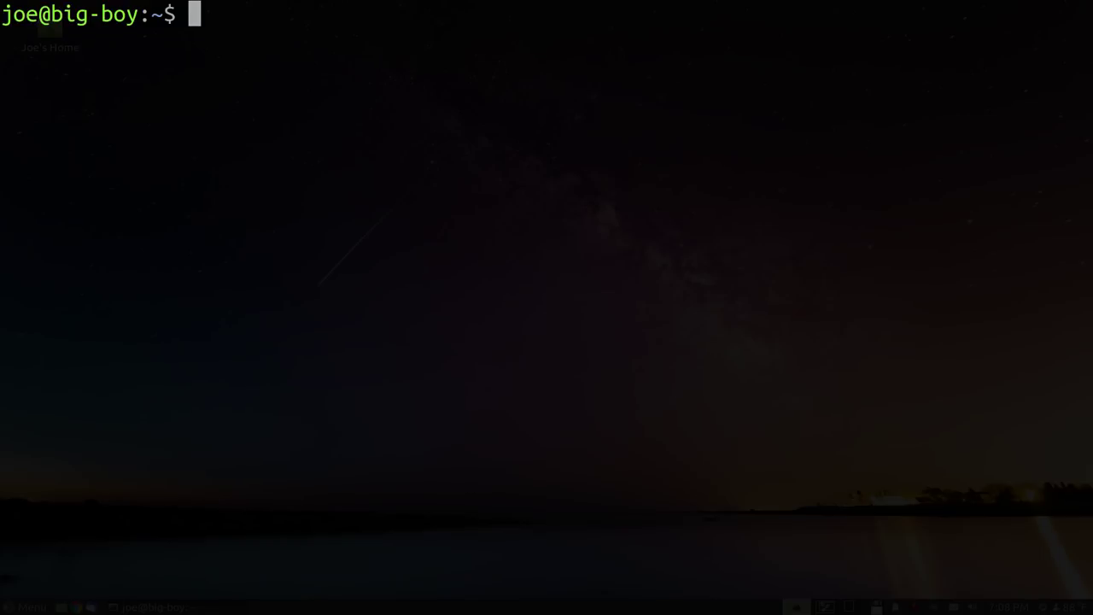
Run 'ls /' to list the root directory, then 'ls -l' for a long-format home listing, and recall it
{"action": "type", "text": "ls /"}
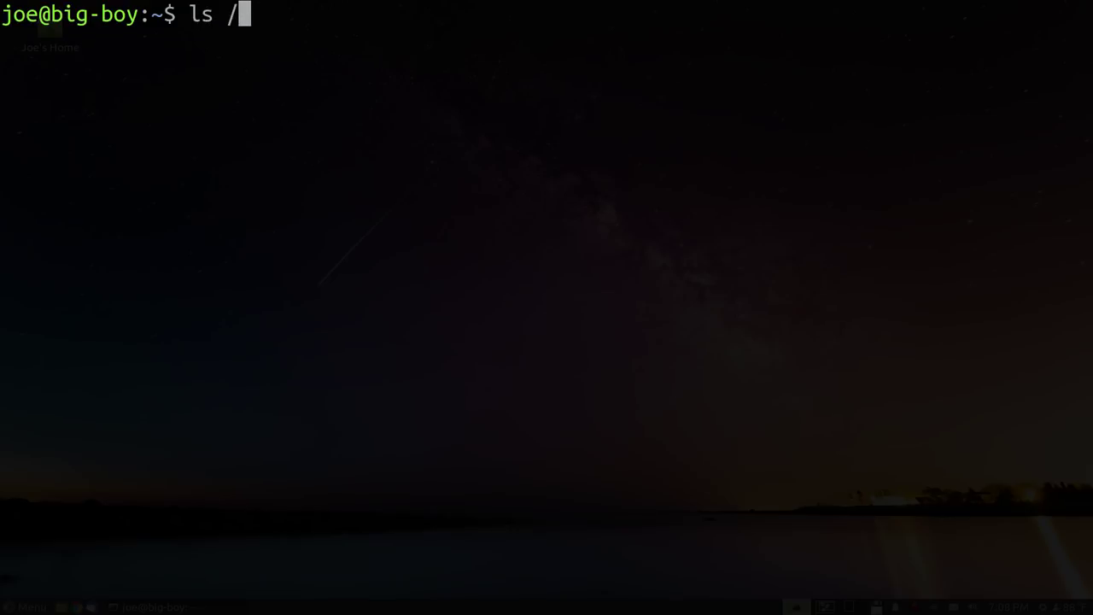
{"action": "key", "text": "Return"}
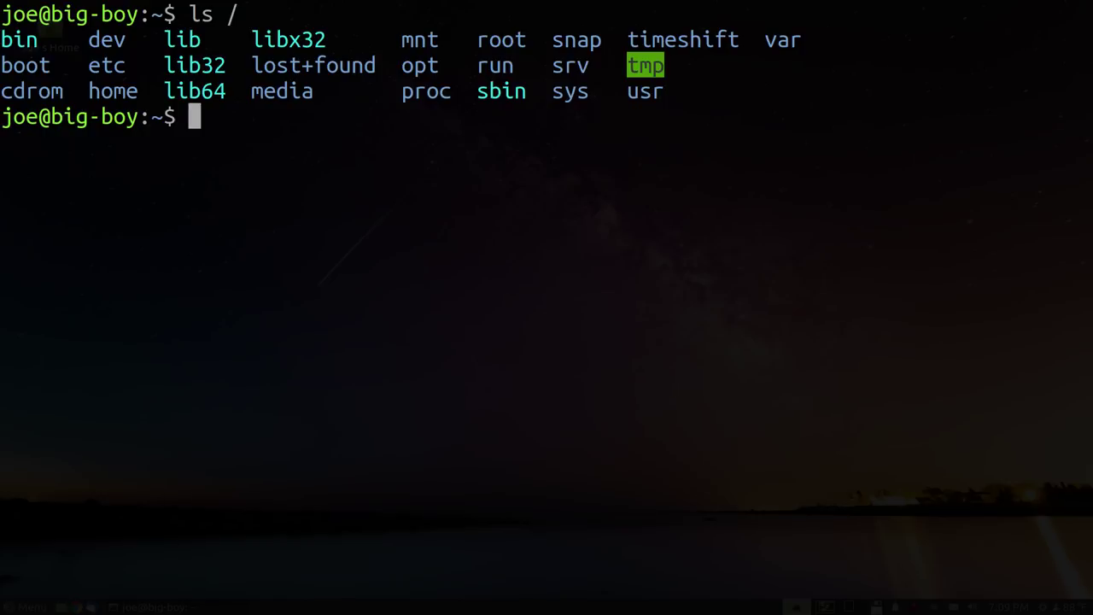
{"action": "type", "text": "ls -l"}
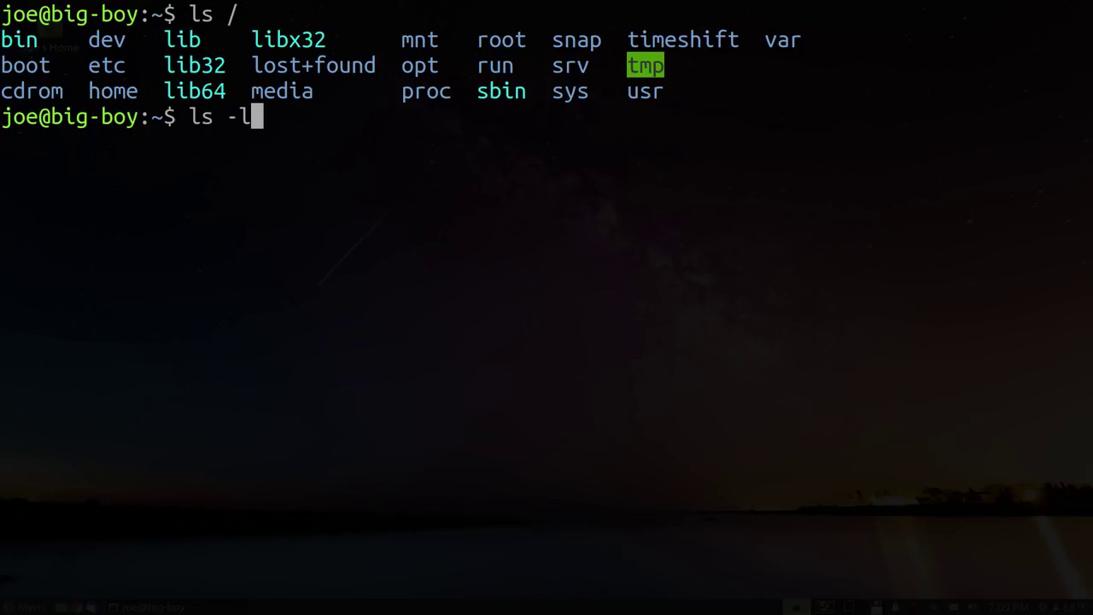
{"action": "key", "text": "Return"}
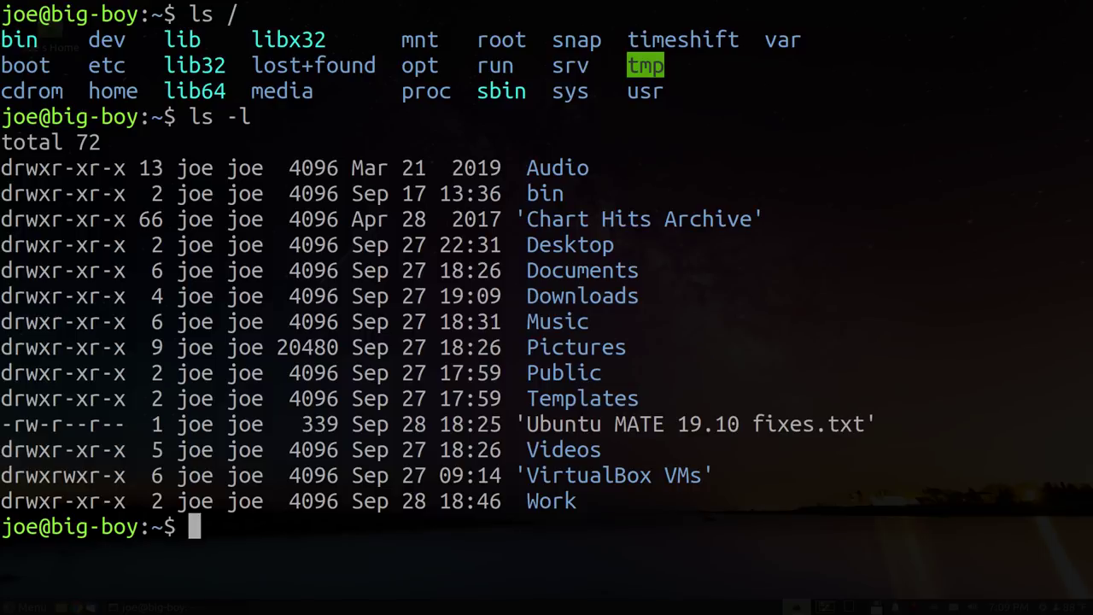
{"action": "key", "text": "Up"}
Run 'ls -l /' to show the root directory in long format, with bin, lib and sbin linked into usr
{"action": "type", "text": "/"}
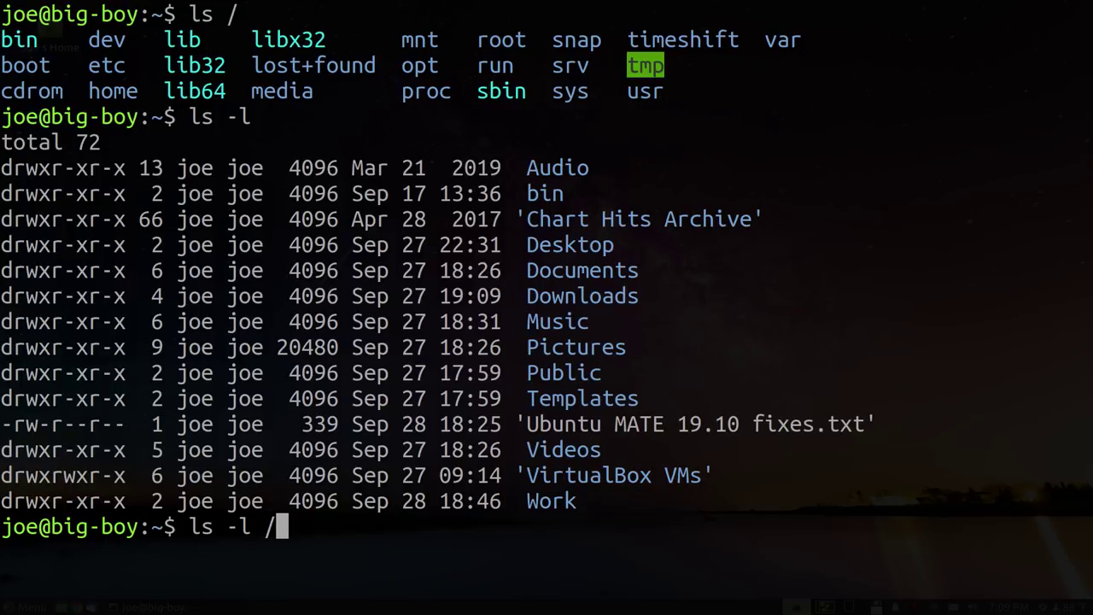
{"action": "key", "text": "Return"}
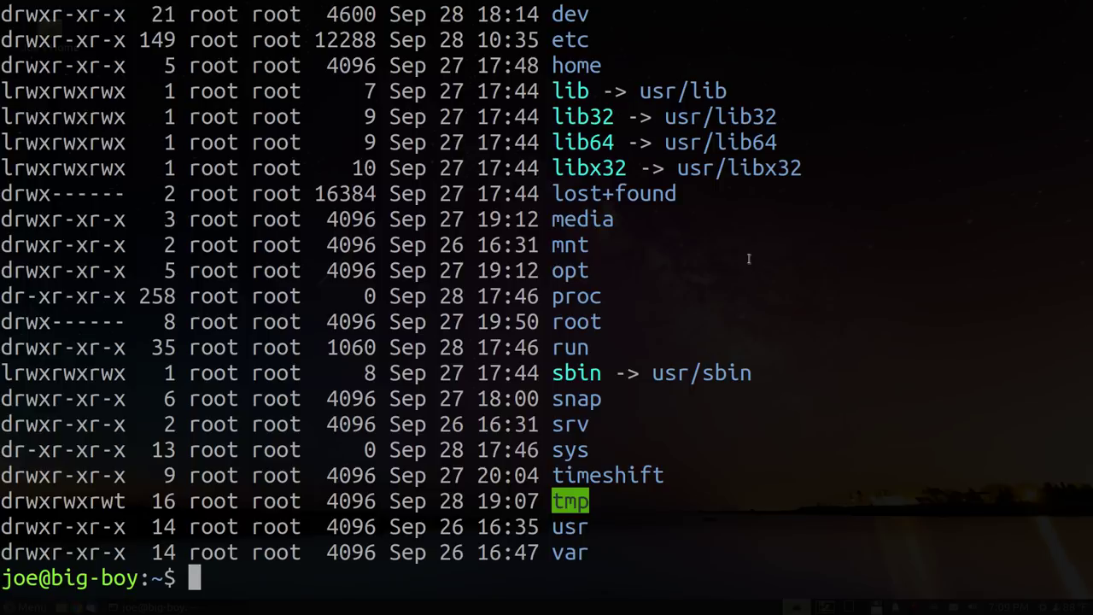
{"action": "scroll", "coordinate": [748, 258], "scroll_direction": "up", "scroll_amount": 3}
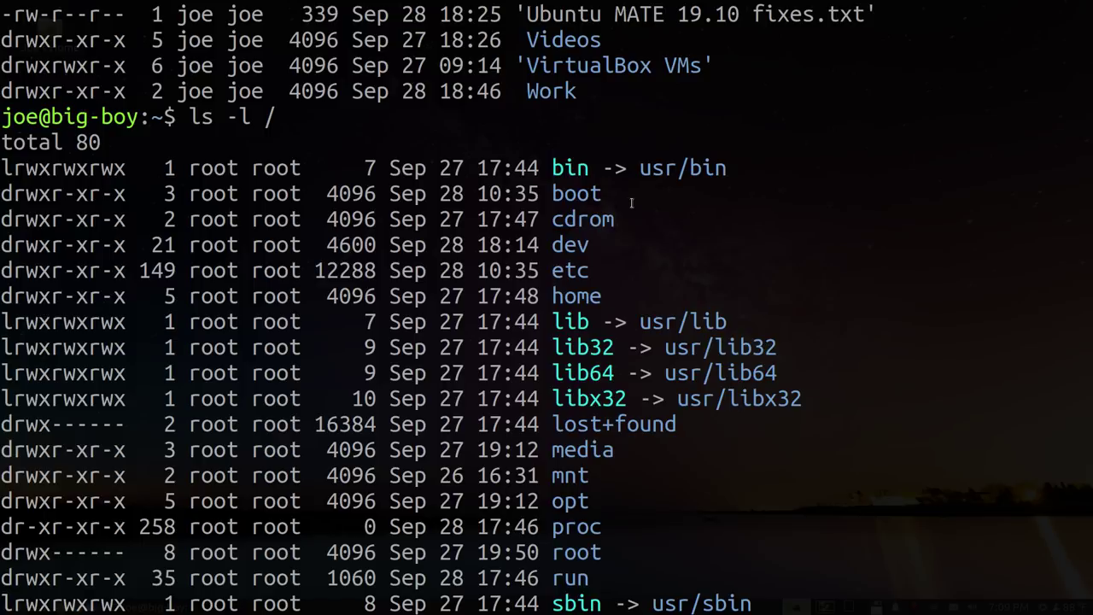
{"action": "scroll", "coordinate": [629, 196], "scroll_direction": "down", "scroll_amount": 3}
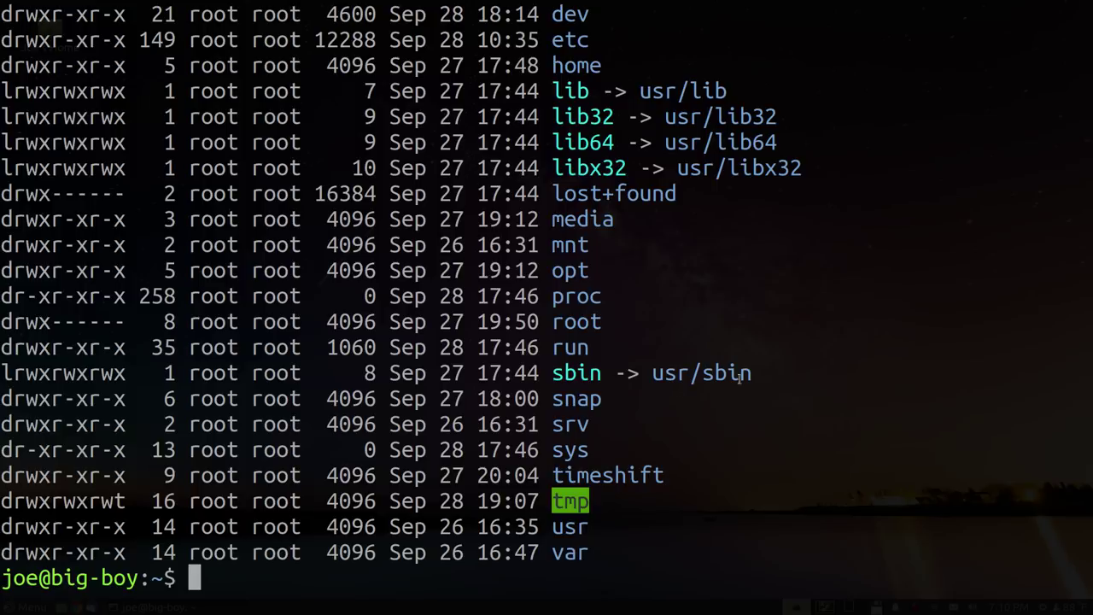
{"action": "scroll", "coordinate": [647, 362], "scroll_direction": "up", "scroll_amount": 2}
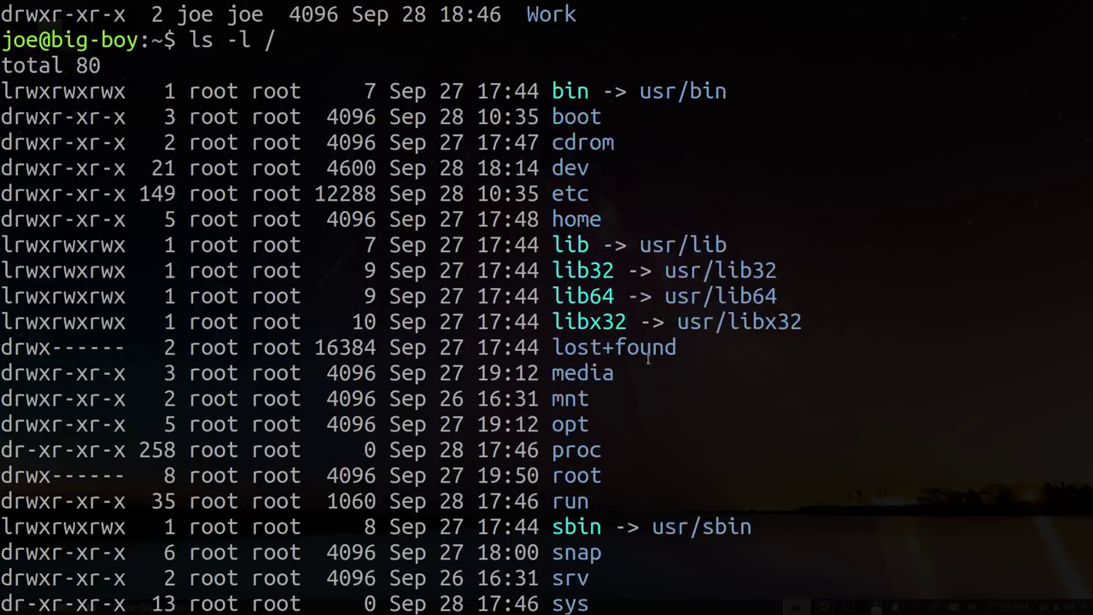
{"action": "scroll", "coordinate": [647, 360], "scroll_direction": "up", "scroll_amount": 1}
{"action": "scroll", "coordinate": [647, 359], "scroll_direction": "down", "scroll_amount": 2}
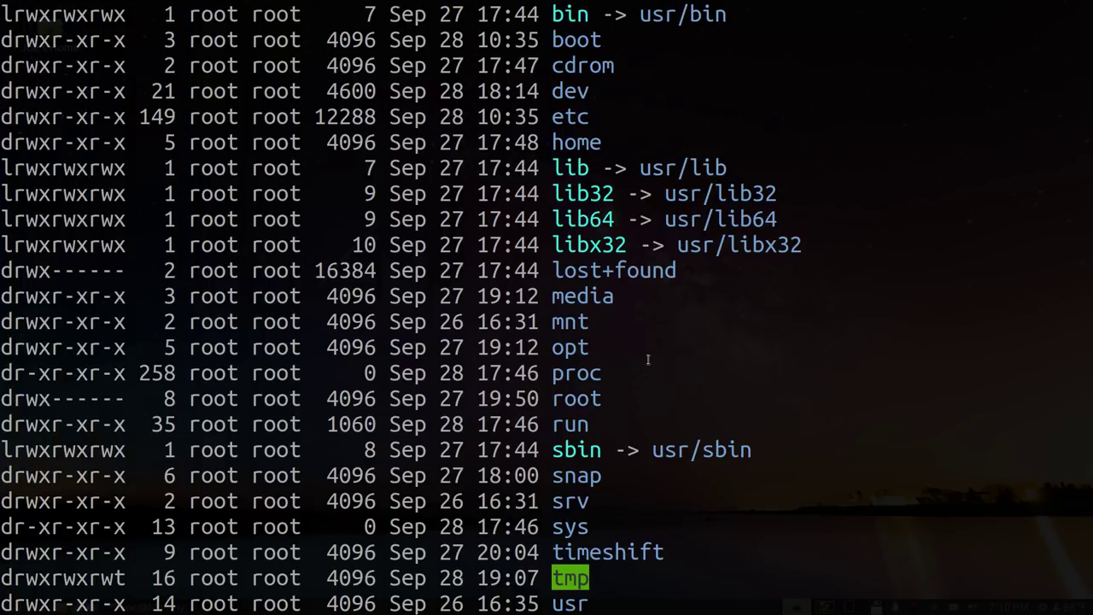
{"action": "scroll", "coordinate": [647, 359], "scroll_direction": "up", "scroll_amount": 2}
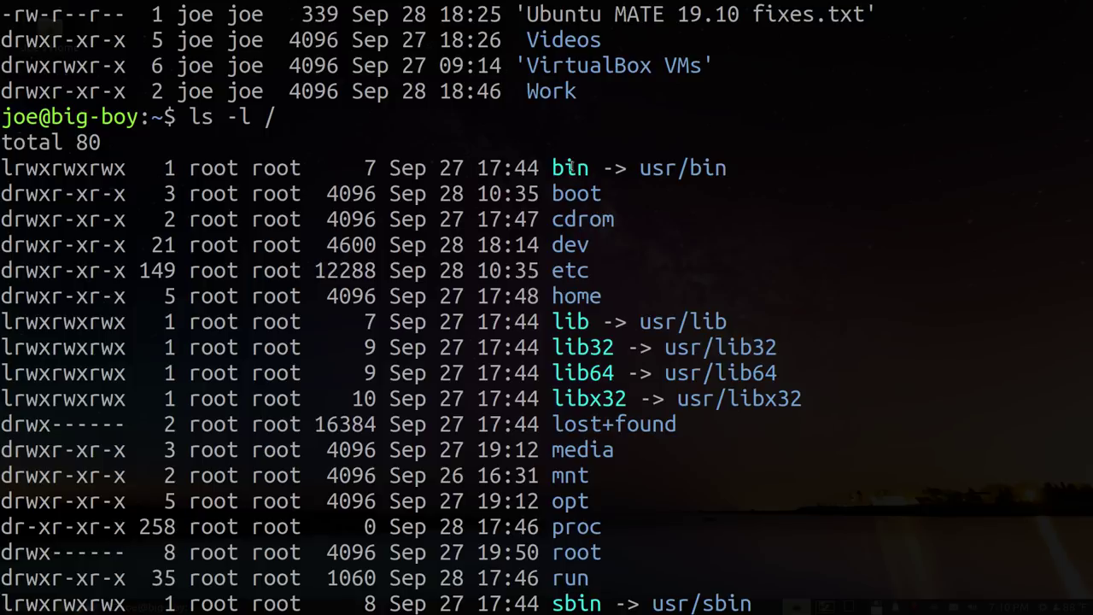
{"action": "scroll", "coordinate": [693, 258], "scroll_direction": "down", "scroll_amount": 3}
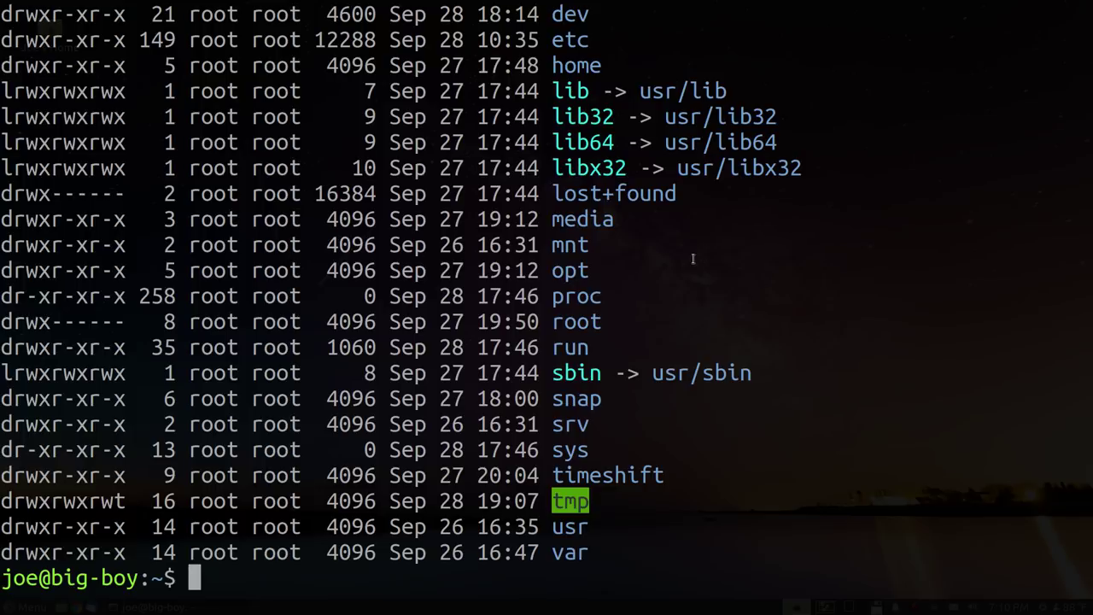
{"action": "type", "text": "q"}
{"action": "key", "text": "BackSpace"}
{"action": "key", "text": "F11"}
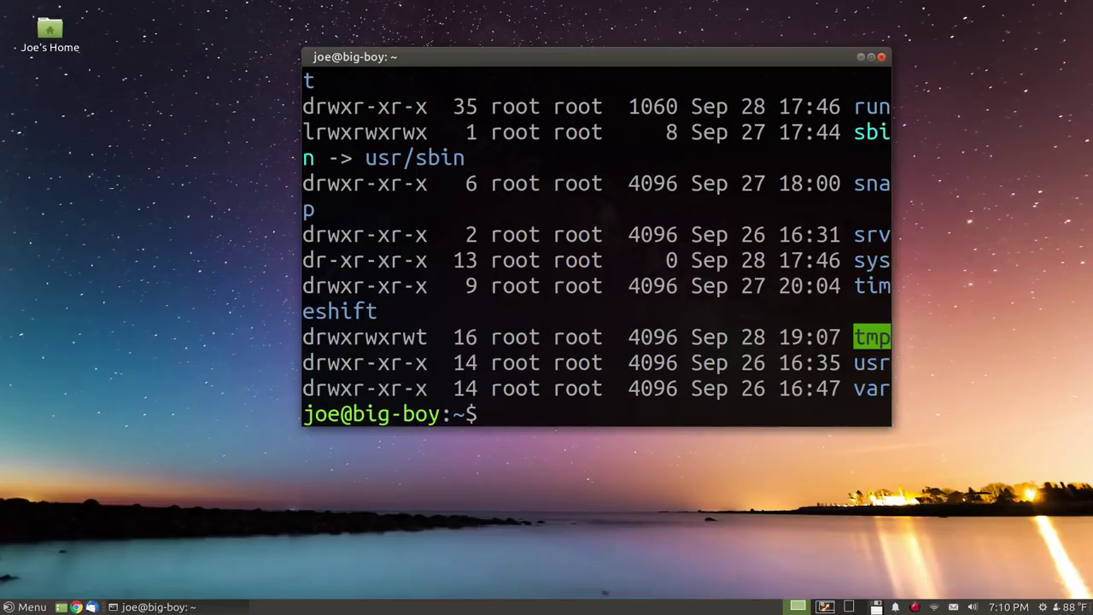
Replace the terminal with a fresh one and switch to Workspace 2 with the VirtualBox windows
{"action": "key", "text": "ctrl+d"}
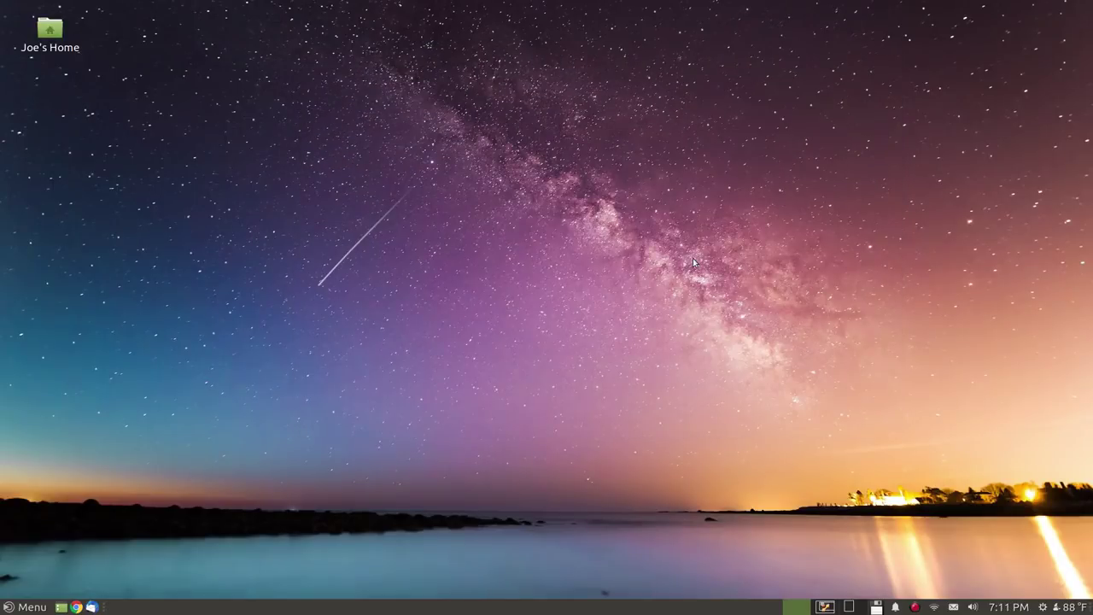
{"action": "key", "text": "ctrl+alt+t"}
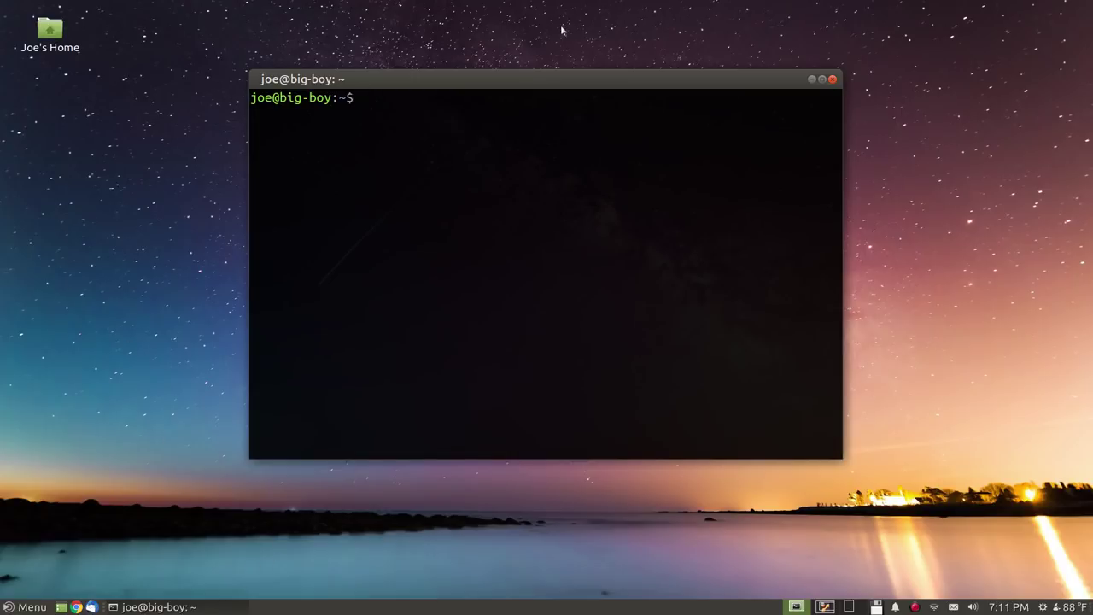
{"action": "left_click", "coordinate": [471, 61]}
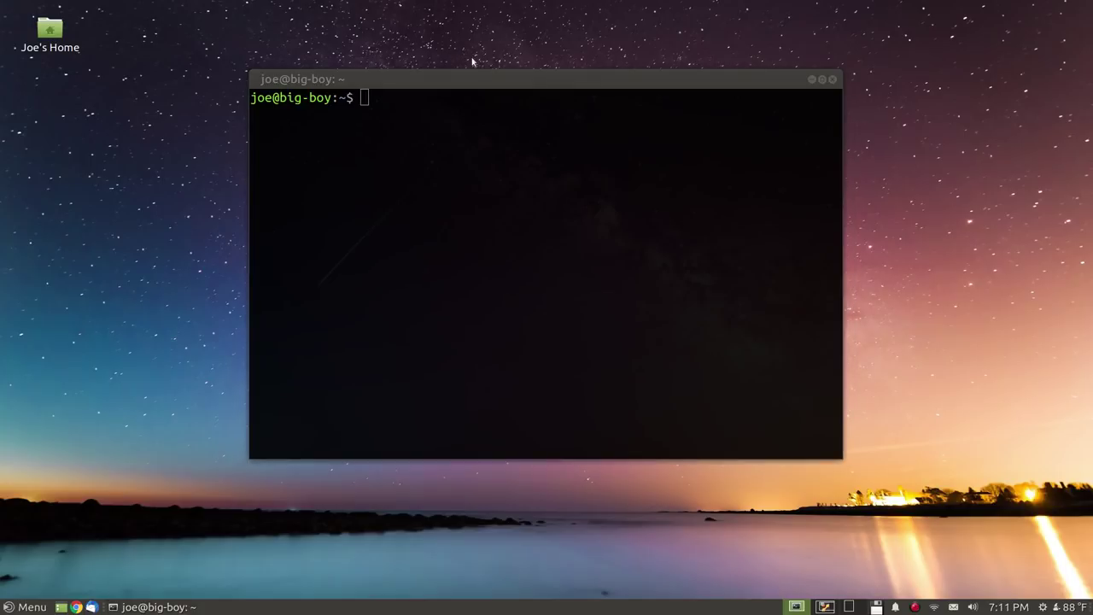
{"action": "key", "text": "ctrl+alt+Right"}
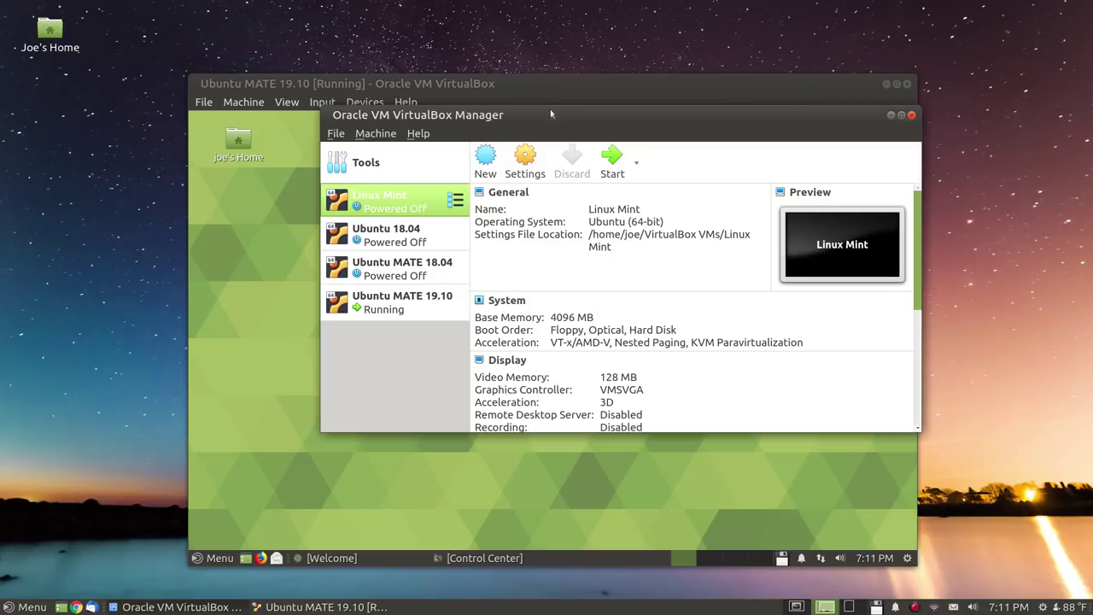
Open the home folder from the desktop and arrange it beside the VirtualBox Manager window
{"action": "left_click_drag", "start_coordinate": [552, 113], "coordinate": [632, 41]}
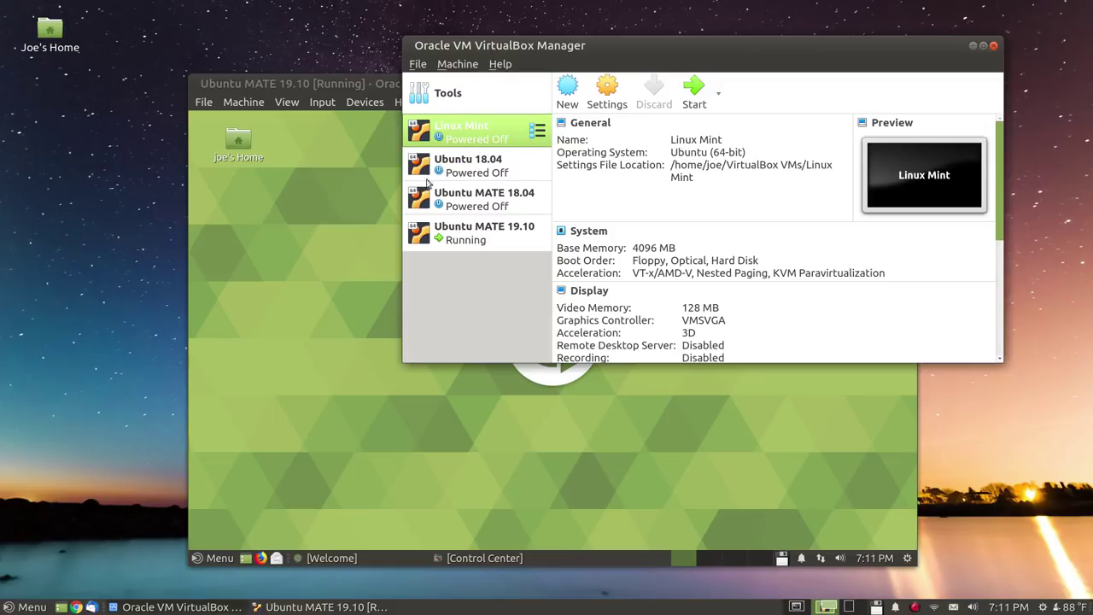
{"action": "left_click_drag", "start_coordinate": [668, 45], "coordinate": [702, 37]}
{"action": "double_click", "coordinate": [51, 43]}
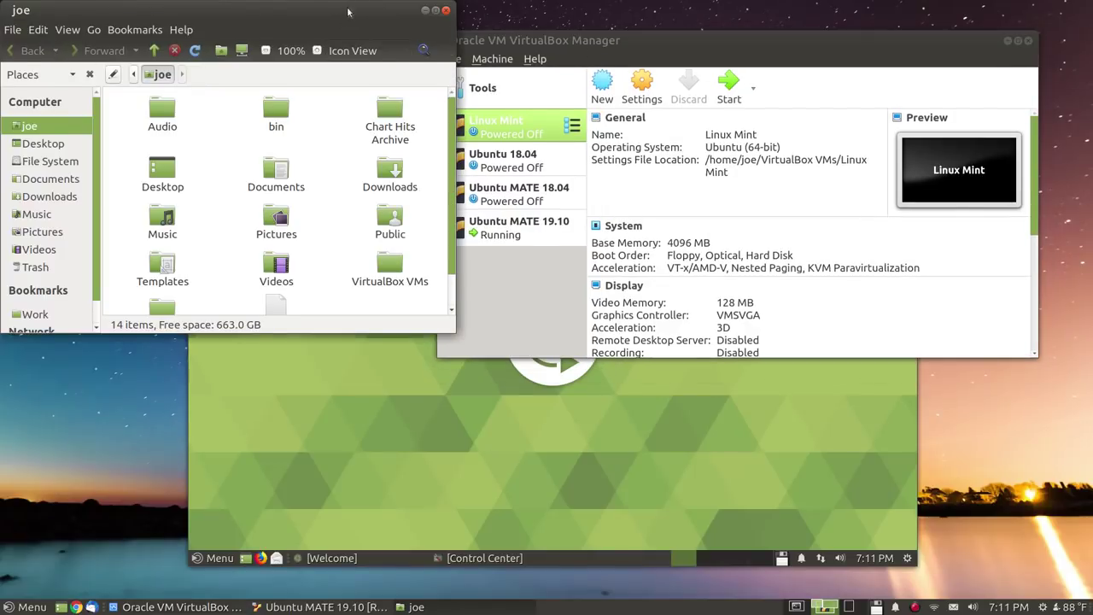
{"action": "left_click_drag", "start_coordinate": [345, 11], "coordinate": [321, 101]}
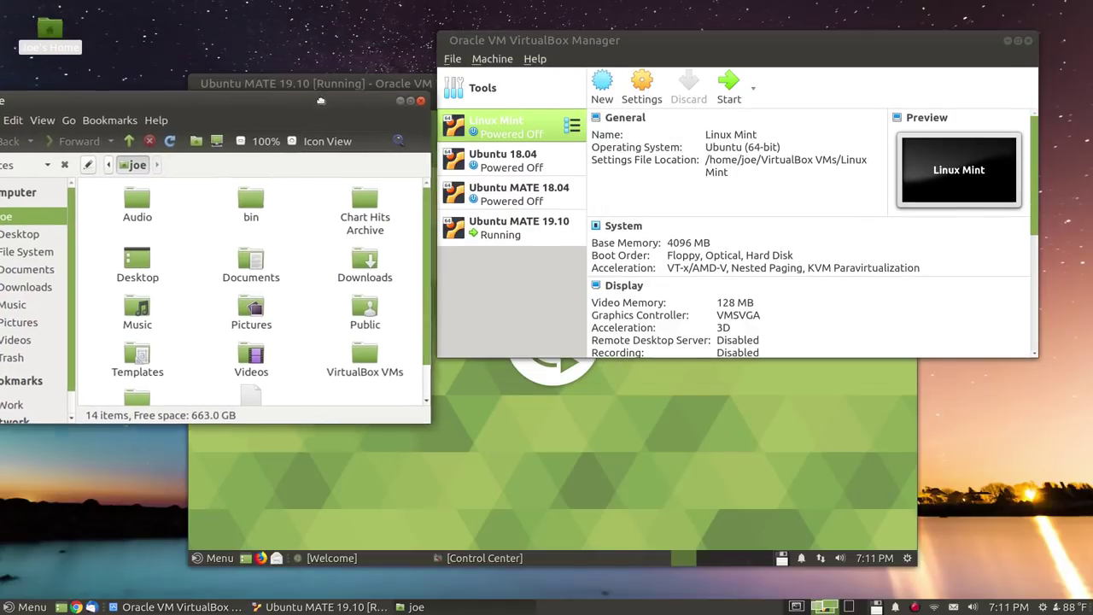
{"action": "left_click", "coordinate": [750, 49]}
{"action": "left_click_drag", "start_coordinate": [757, 46], "coordinate": [765, 89]}
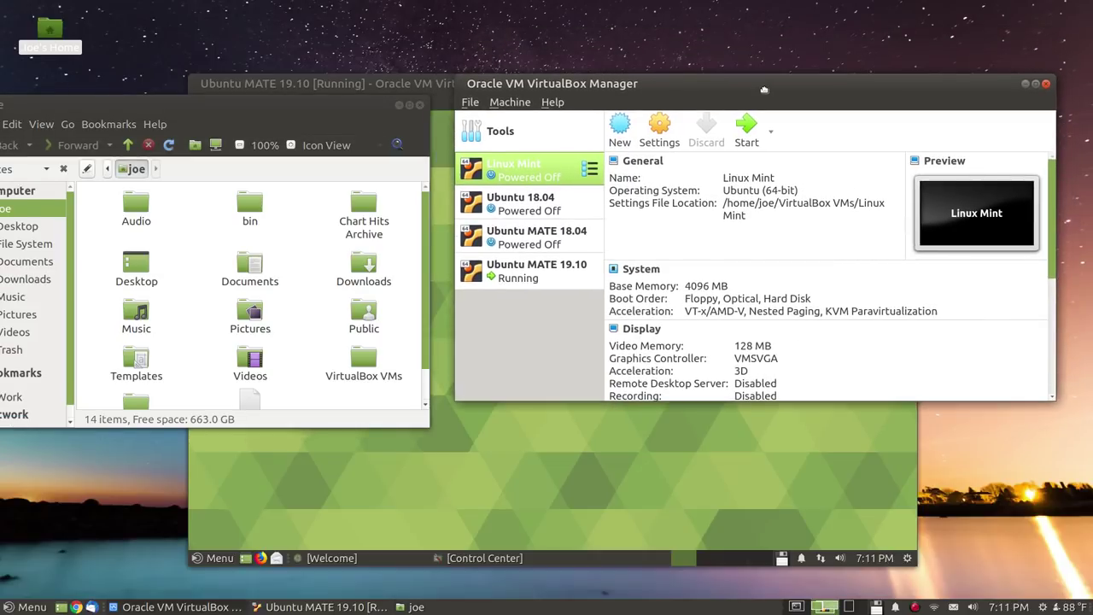
{"action": "left_click_drag", "start_coordinate": [322, 109], "coordinate": [330, 104]}
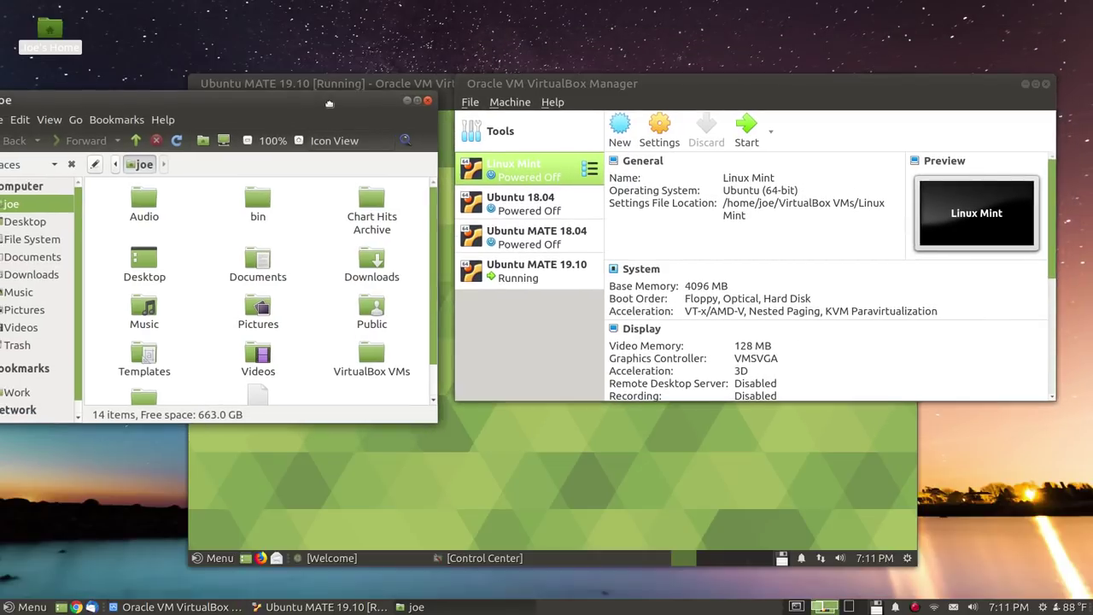
{"action": "left_click", "coordinate": [643, 85]}
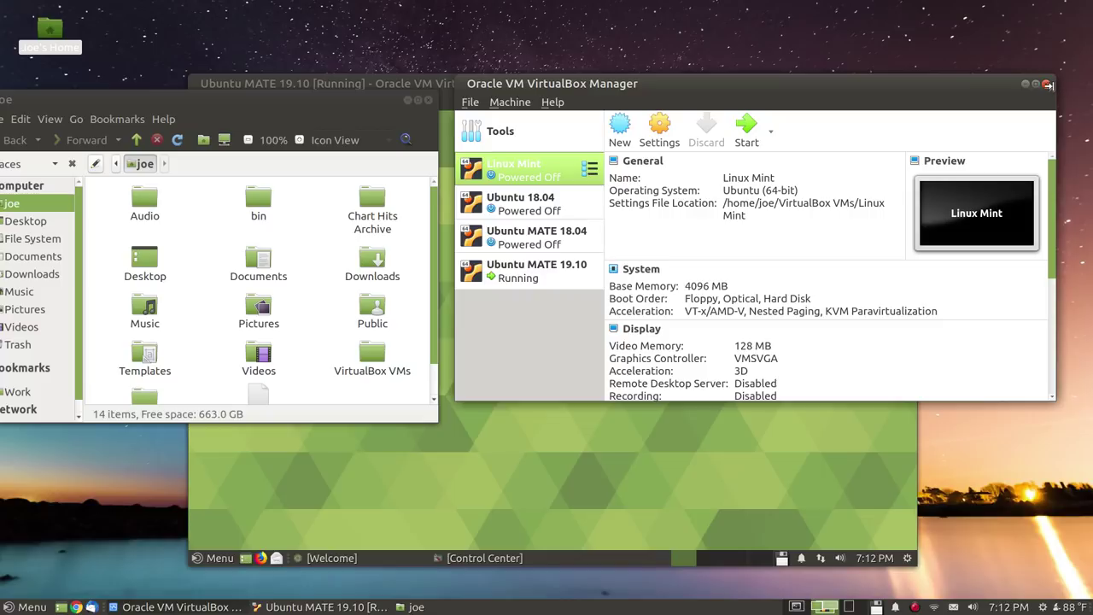
Close the VirtualBox Manager and home folder windows and return to Workspace 1 with the terminal
{"action": "left_click", "coordinate": [1046, 84]}
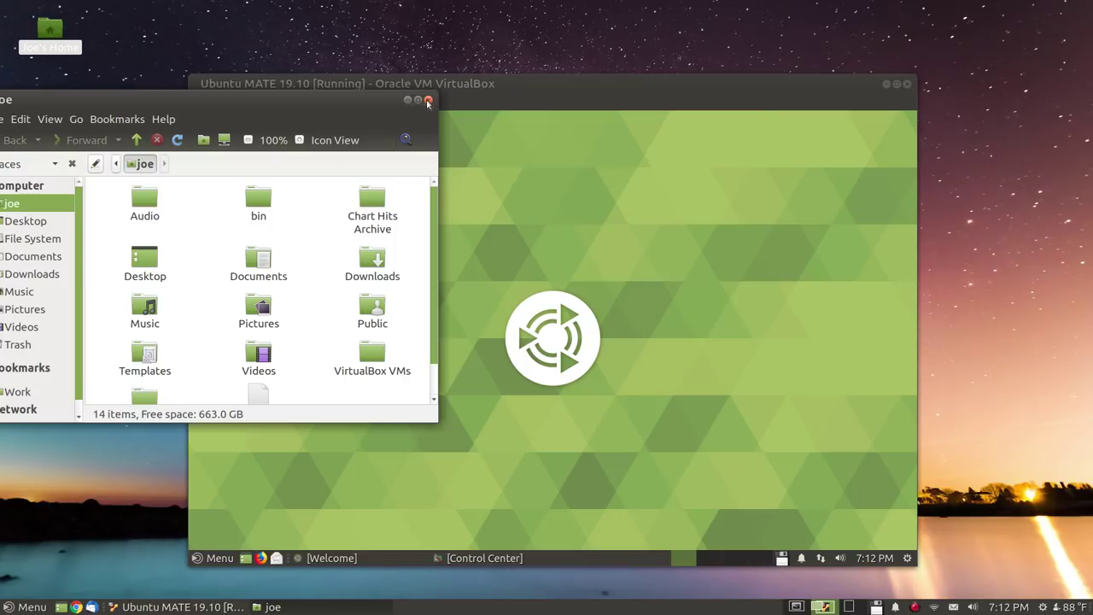
{"action": "left_click", "coordinate": [428, 100]}
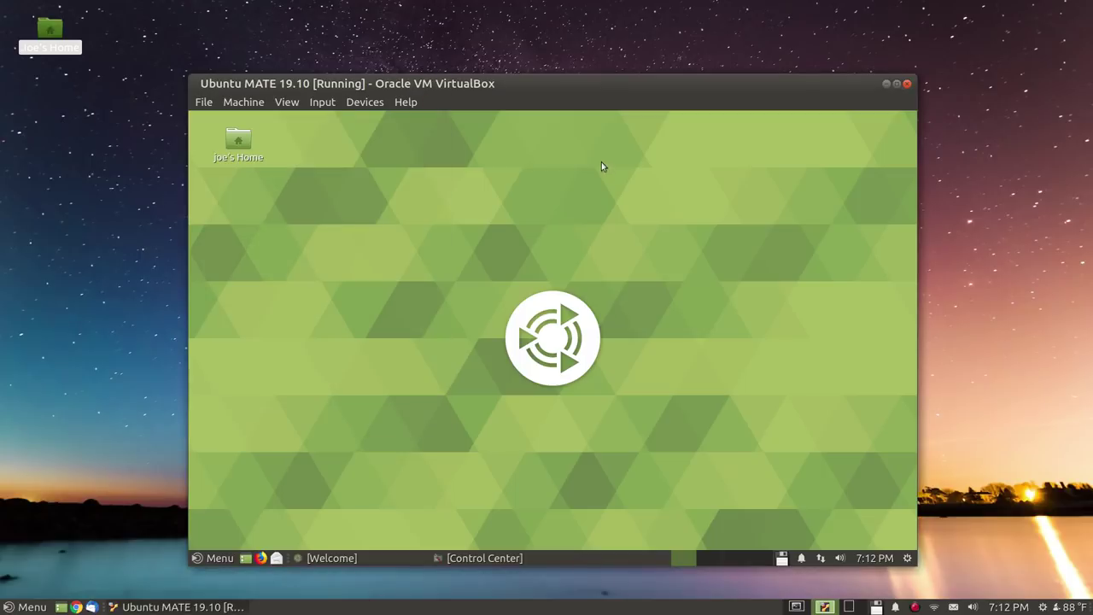
{"action": "left_click", "coordinate": [580, 29]}
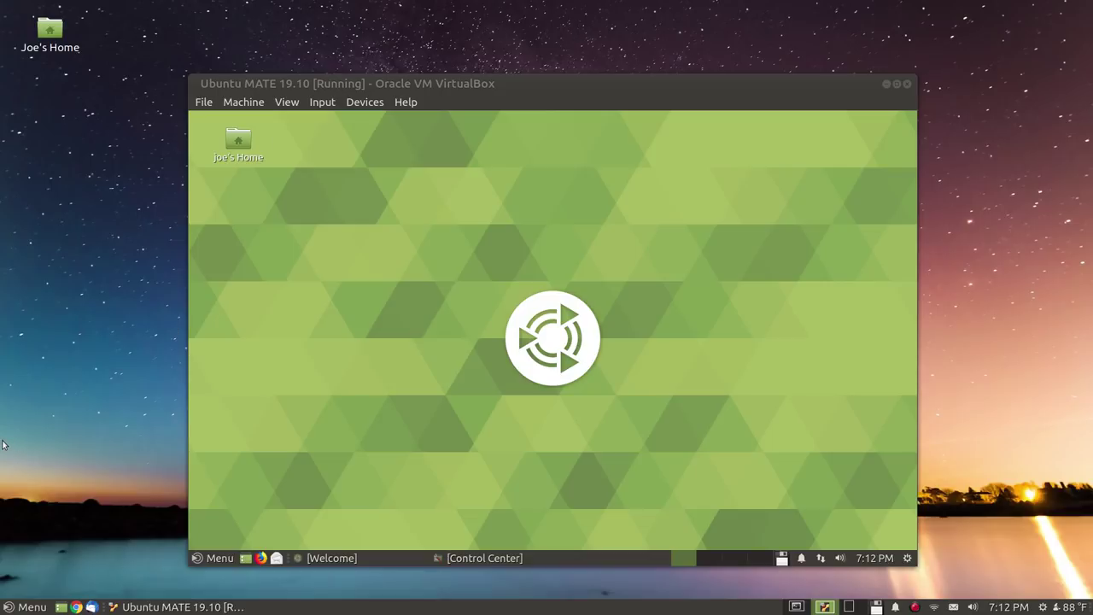
{"action": "key", "text": "ctrl+alt+Left"}
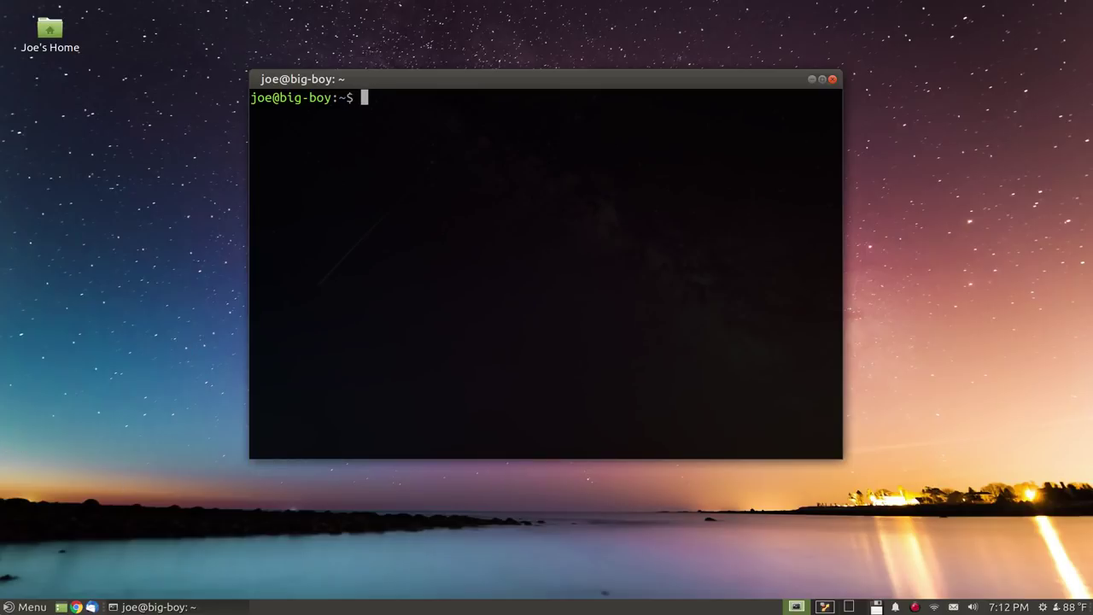
Launch Package Manager from the System menu, bringing up the Authenticate password prompt
{"action": "left_click", "coordinate": [7, 607]}
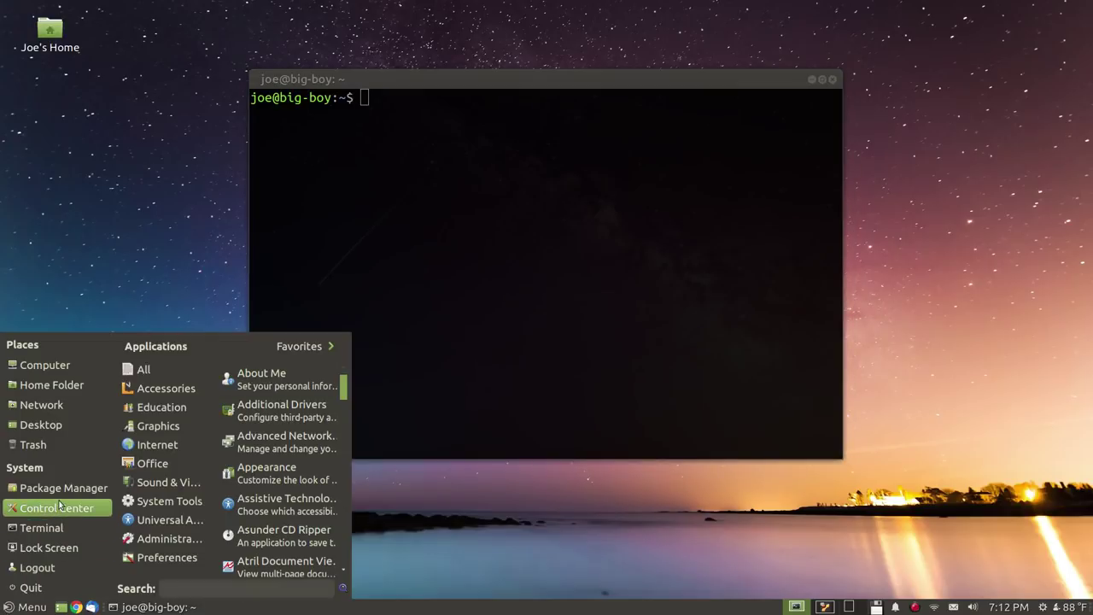
{"action": "left_click", "coordinate": [61, 489]}
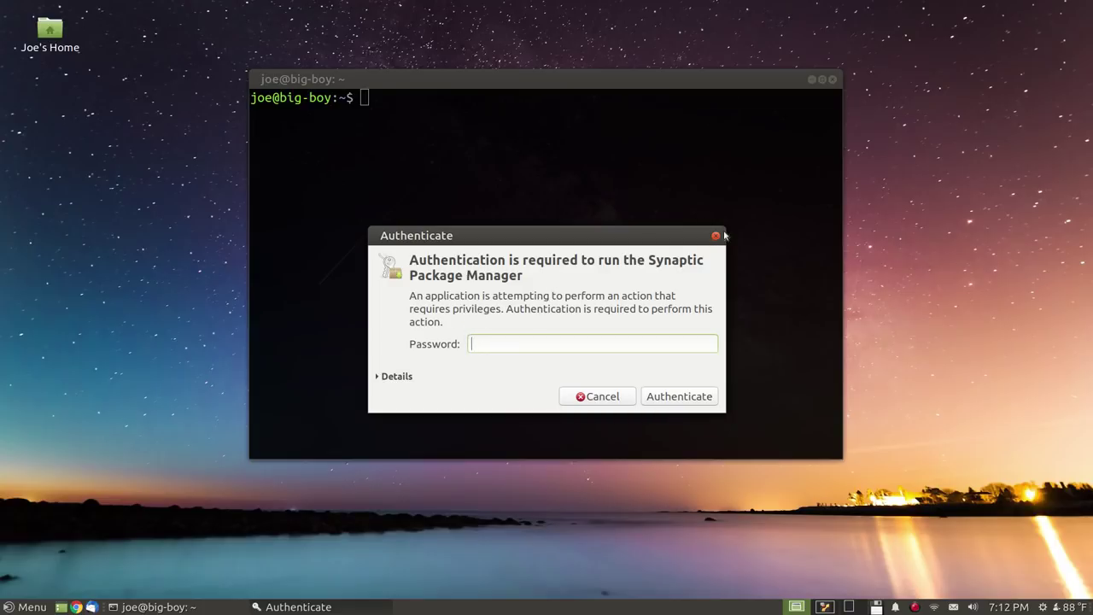
Dismiss the Authenticate prompt and launch Software Boutique by searching 'softwa' in the menu
{"action": "left_click", "coordinate": [716, 237]}
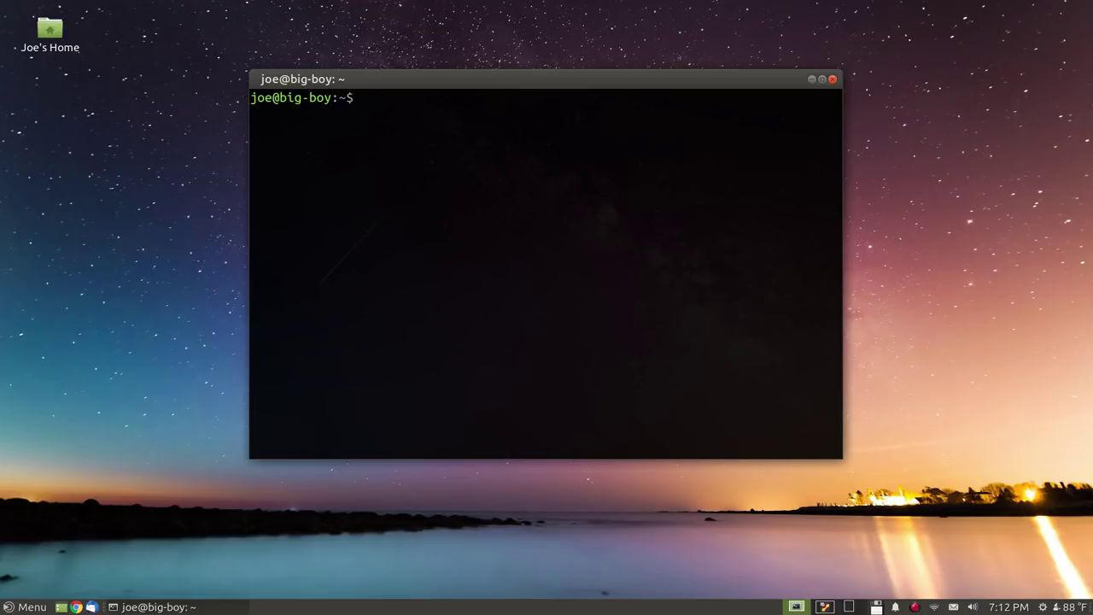
{"action": "key", "text": "super"}
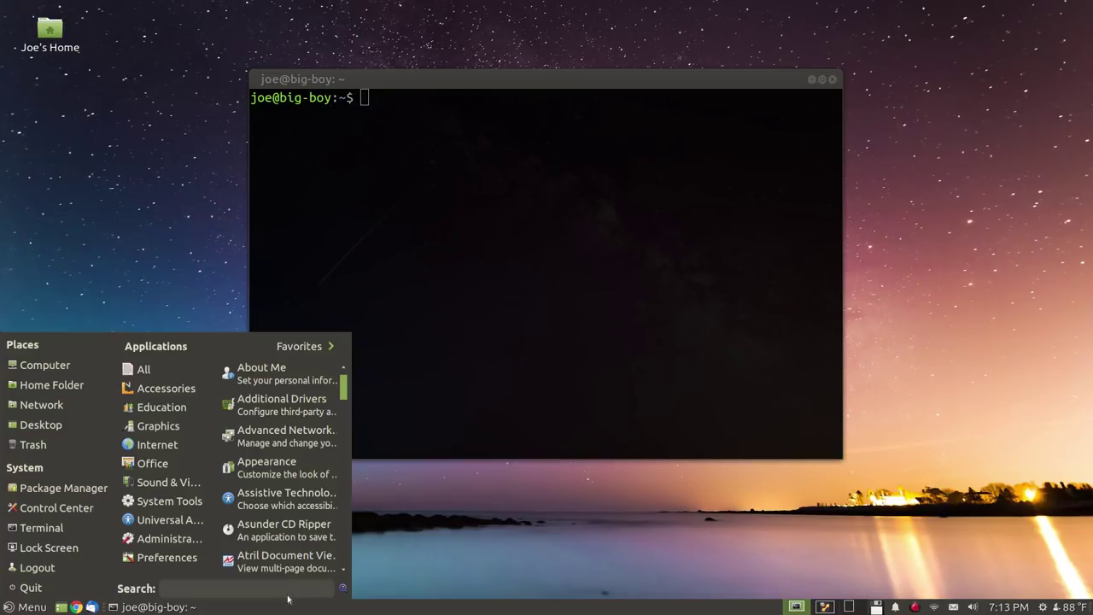
{"action": "type", "text": "software"}
{"action": "key", "text": "Down"}
{"action": "key", "text": "Return"}
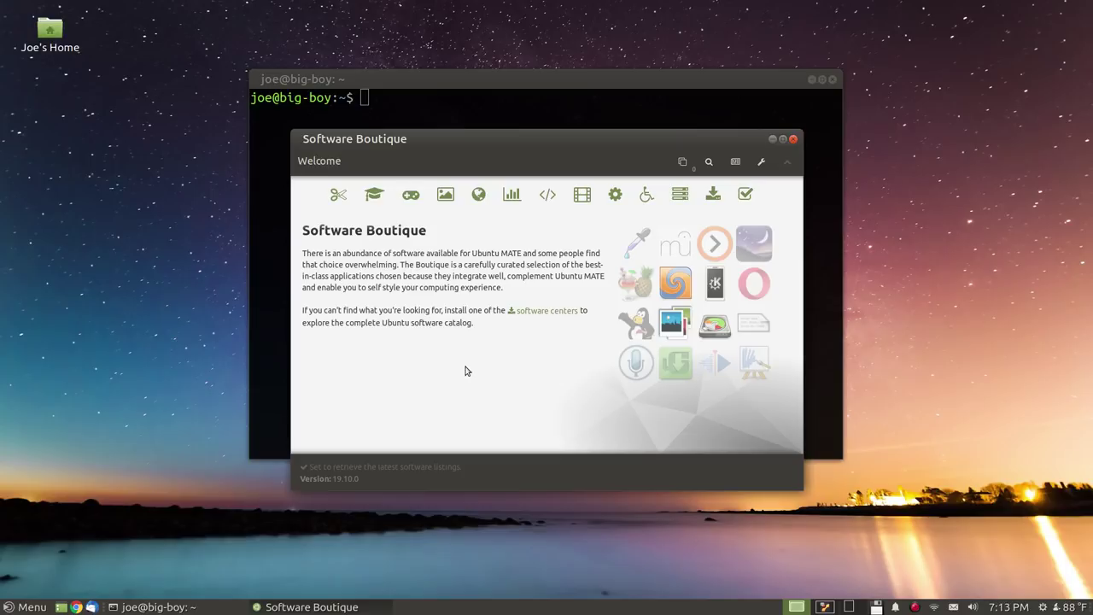
Open the Sound & Video category and browse apps like Audacity, Cheese, GNOME MPV and Handbrake
{"action": "left_click", "coordinate": [582, 194]}
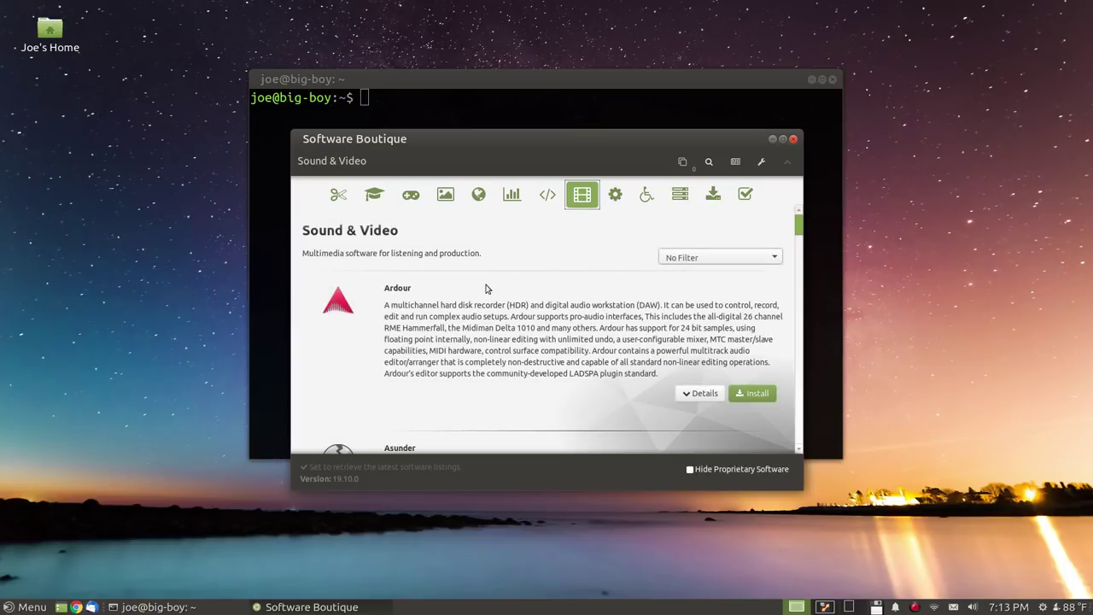
{"action": "scroll", "coordinate": [488, 287], "scroll_direction": "down", "scroll_amount": 1}
{"action": "scroll", "coordinate": [483, 288], "scroll_direction": "down", "scroll_amount": 2}
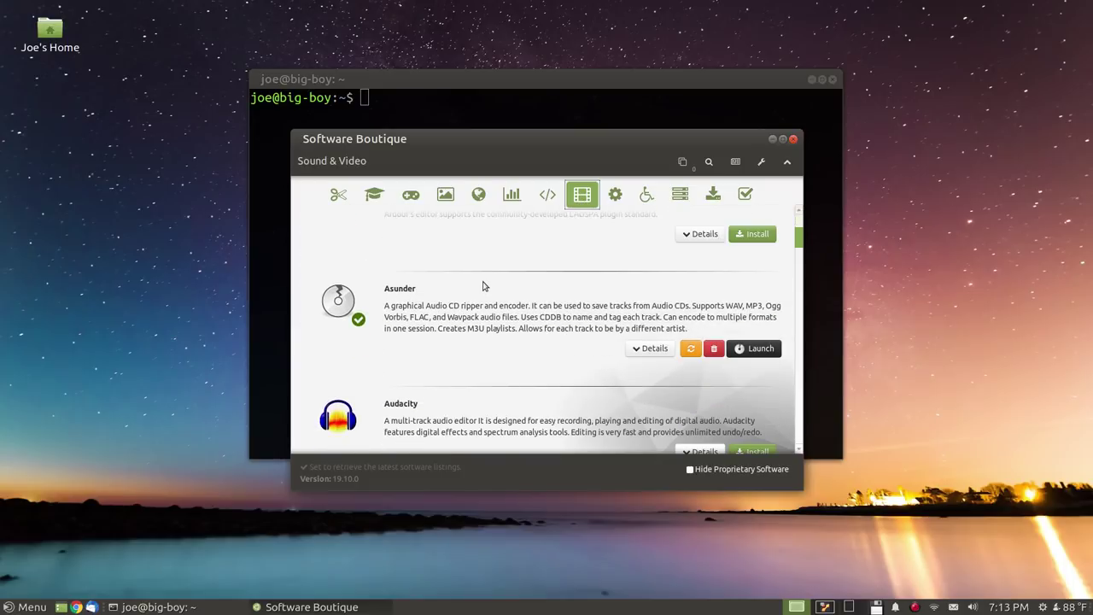
{"action": "scroll", "coordinate": [482, 285], "scroll_direction": "down", "scroll_amount": 5}
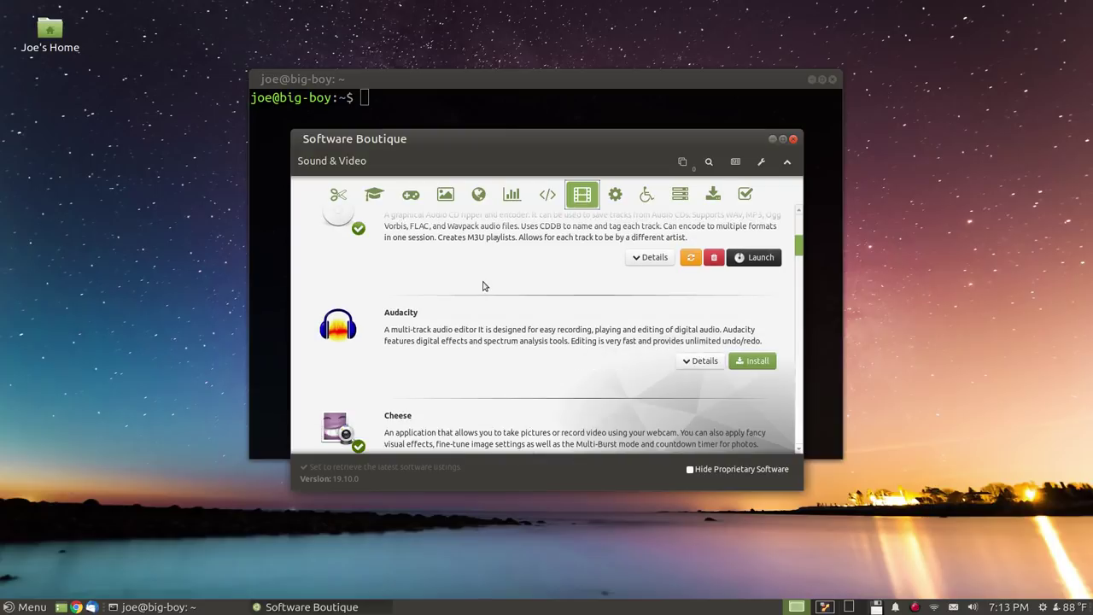
{"action": "scroll", "coordinate": [483, 285], "scroll_direction": "down", "scroll_amount": 6}
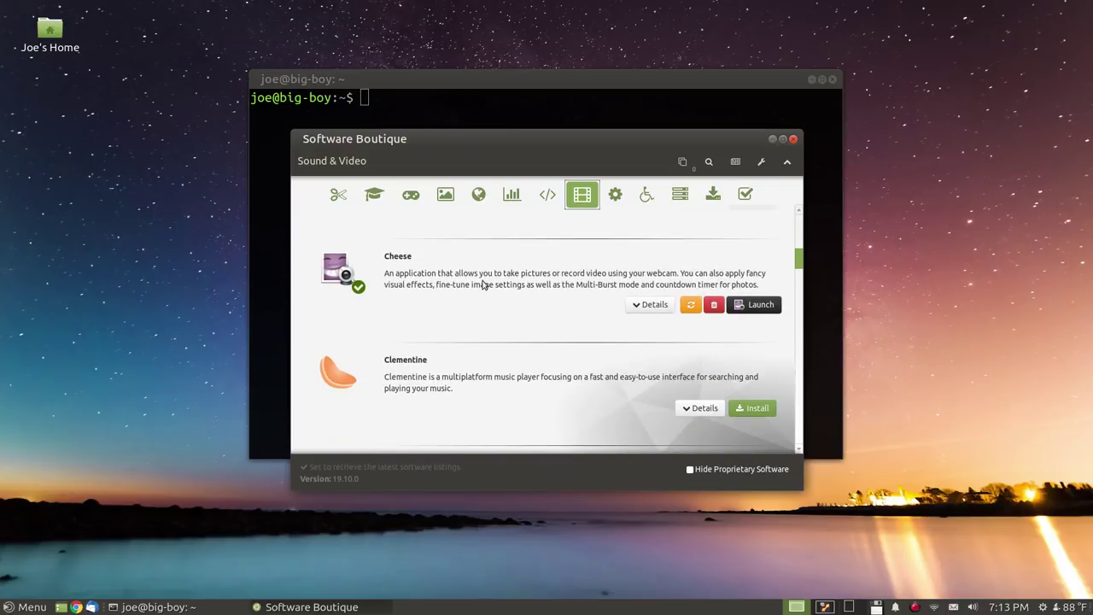
{"action": "scroll", "coordinate": [482, 285], "scroll_direction": "down", "scroll_amount": 6}
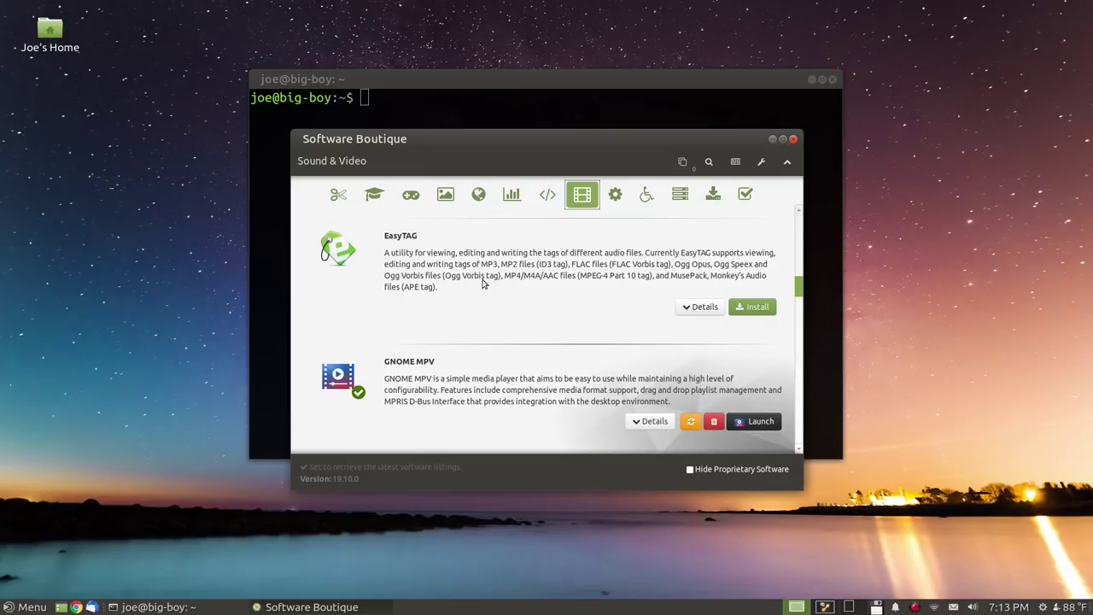
{"action": "scroll", "coordinate": [483, 284], "scroll_direction": "down", "scroll_amount": 4}
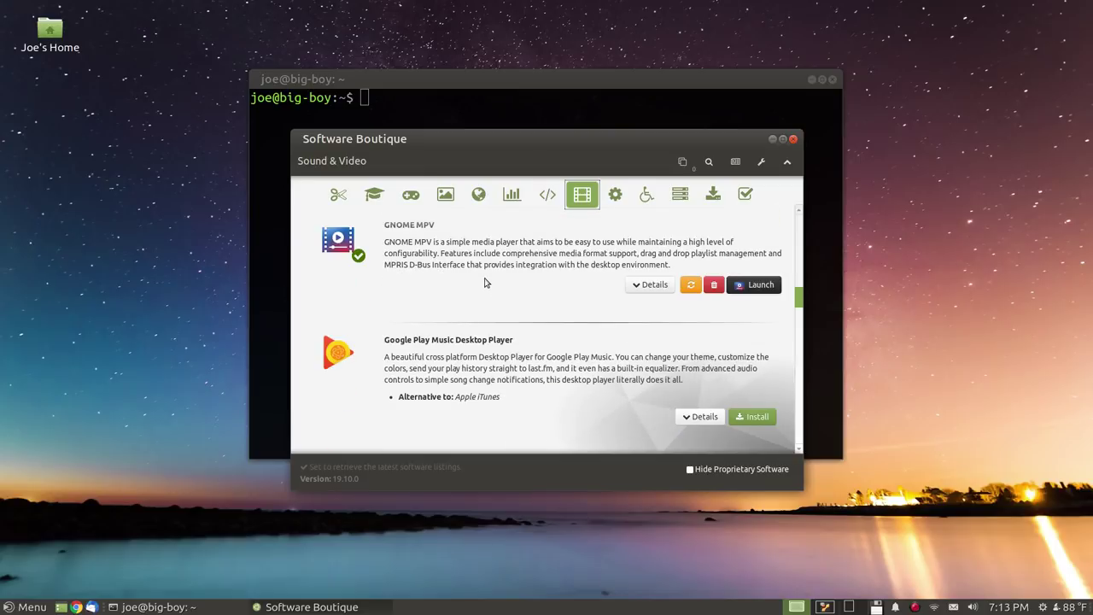
{"action": "scroll", "coordinate": [484, 283], "scroll_direction": "down", "scroll_amount": 7}
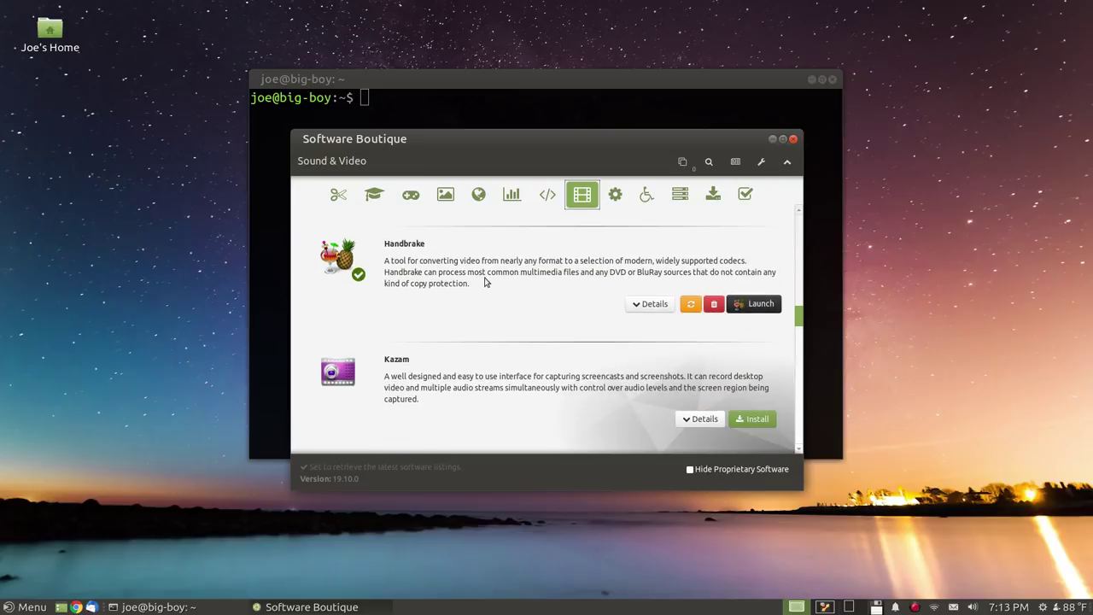
{"action": "scroll", "coordinate": [483, 281], "scroll_direction": "up", "scroll_amount": 5}
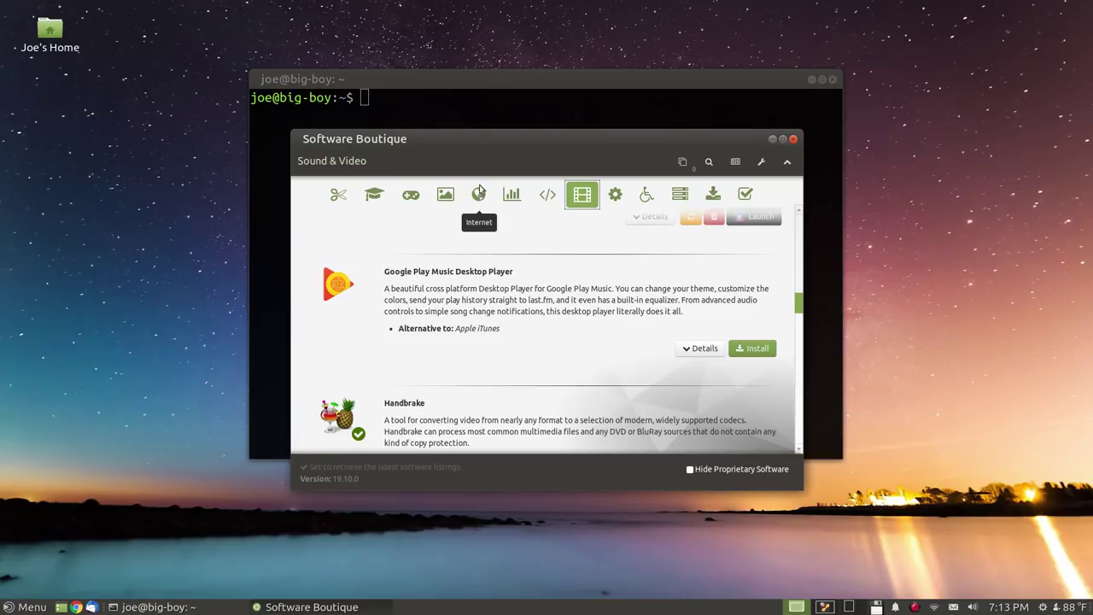
Open the Internet category and scroll from Chromium down to Wireshark, X2Go Client and Zenmap
{"action": "left_click", "coordinate": [479, 191]}
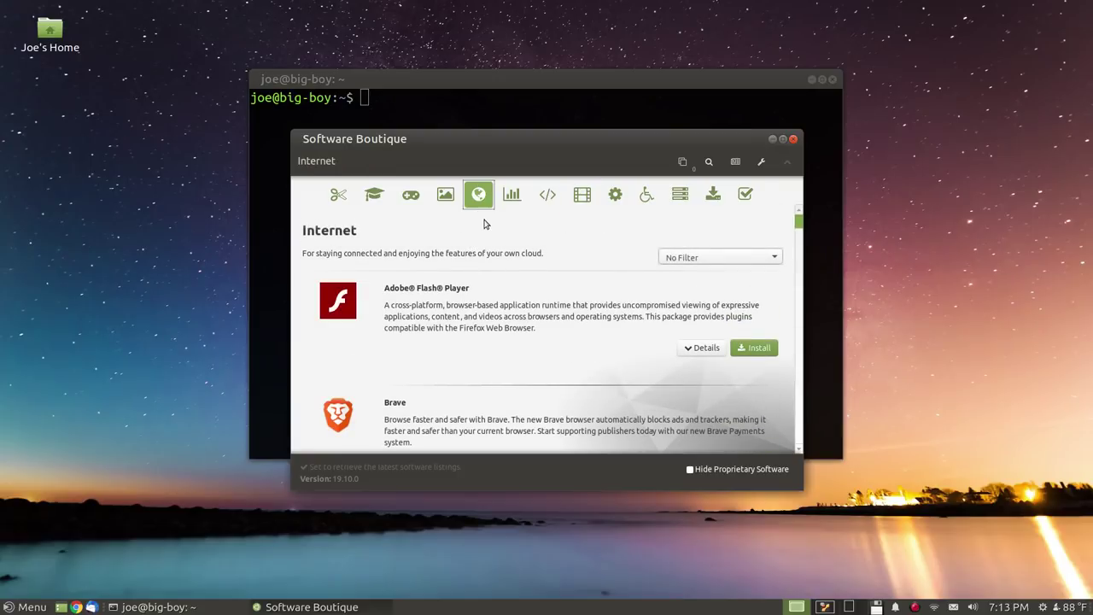
{"action": "scroll", "coordinate": [466, 309], "scroll_direction": "down", "scroll_amount": 5}
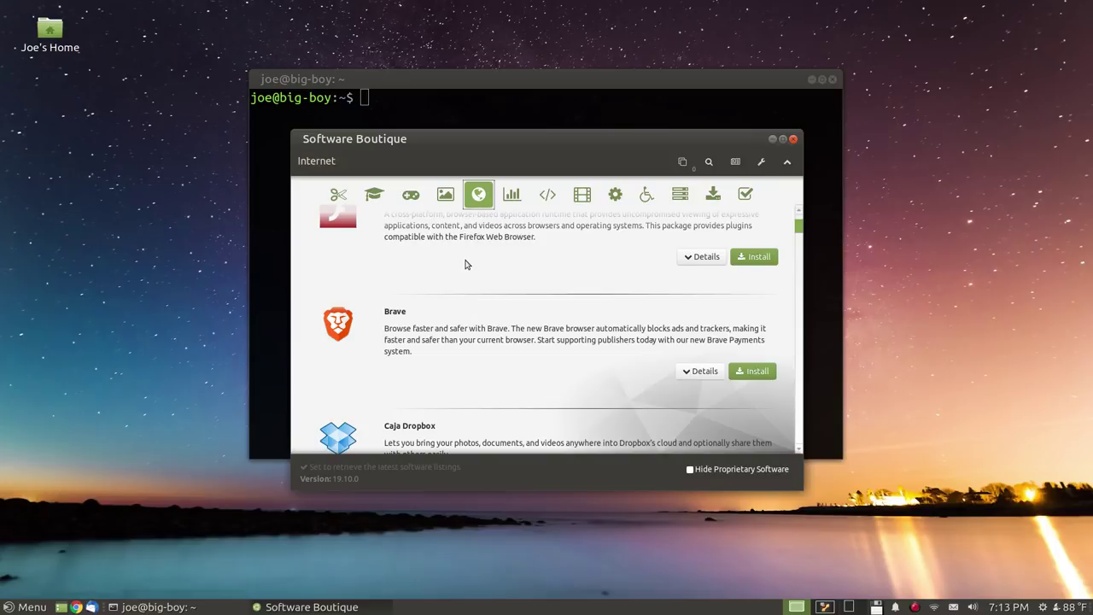
{"action": "scroll", "coordinate": [467, 263], "scroll_direction": "down", "scroll_amount": 3}
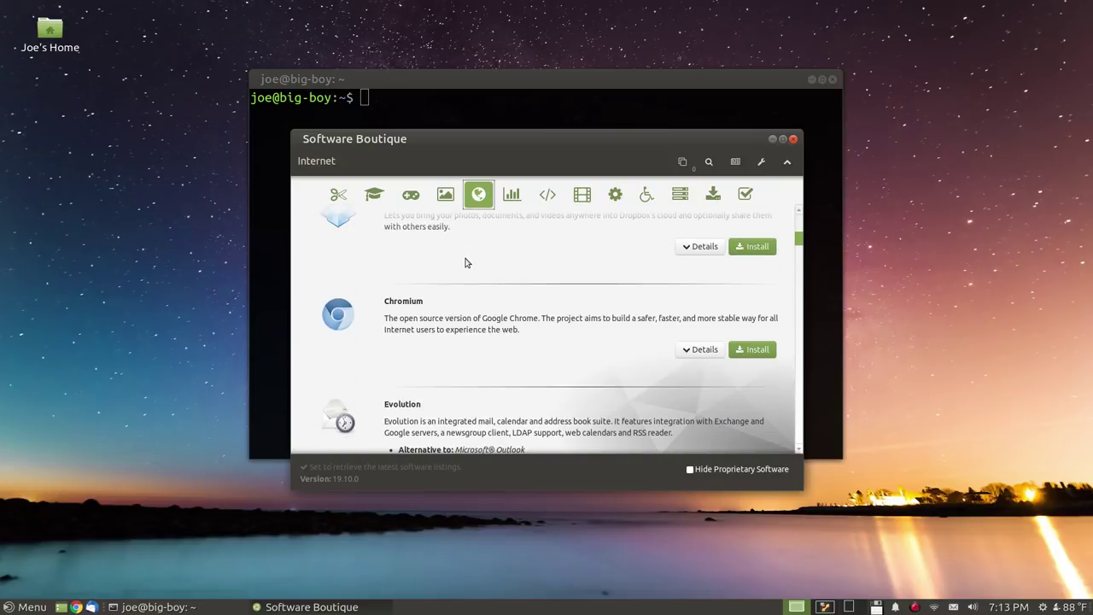
{"action": "scroll", "coordinate": [466, 263], "scroll_direction": "down", "scroll_amount": 1}
{"action": "scroll", "coordinate": [468, 267], "scroll_direction": "down", "scroll_amount": 2}
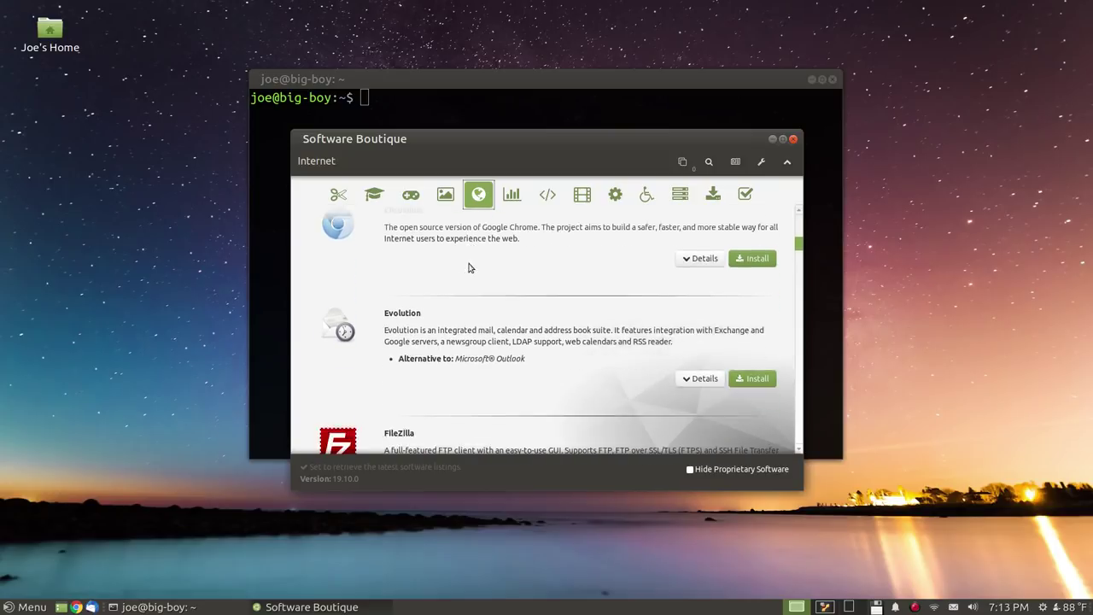
{"action": "scroll", "coordinate": [468, 268], "scroll_direction": "down", "scroll_amount": 5}
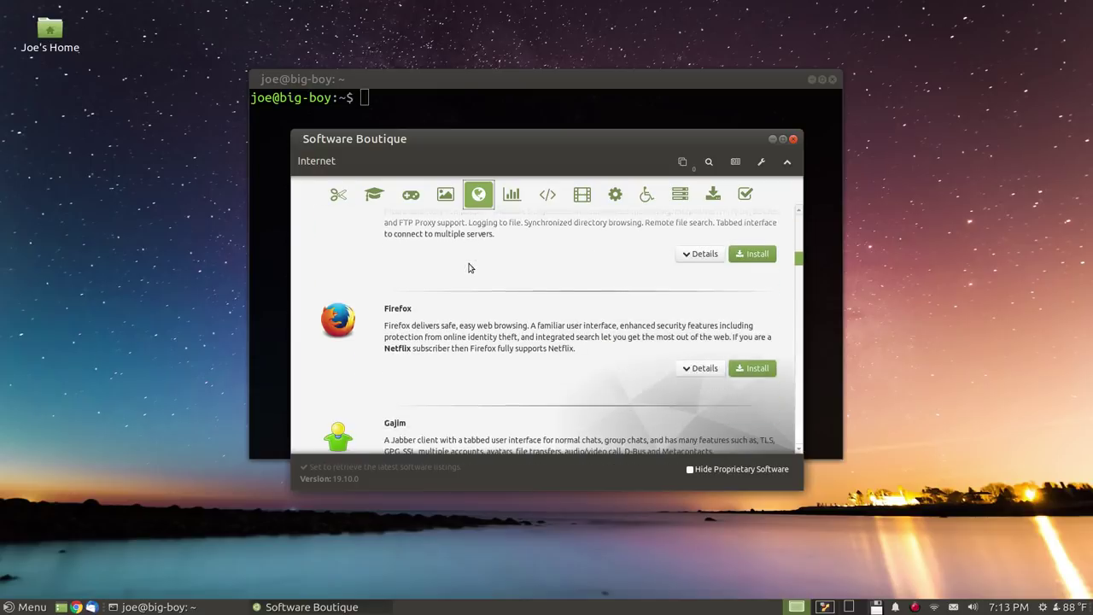
{"action": "scroll", "coordinate": [468, 268], "scroll_direction": "down", "scroll_amount": 6}
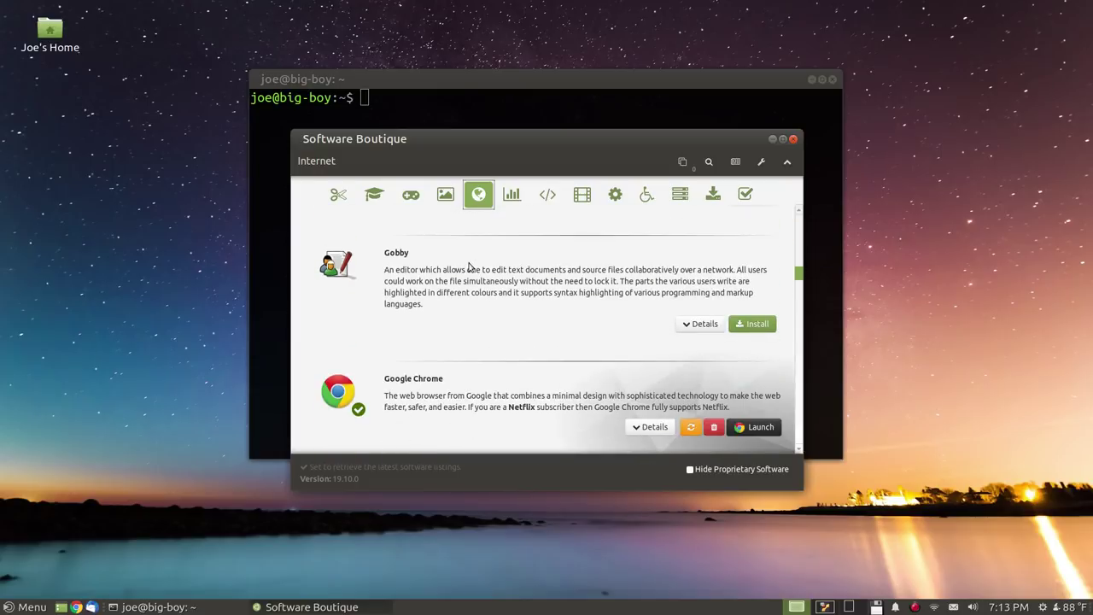
{"action": "scroll", "coordinate": [468, 267], "scroll_direction": "down", "scroll_amount": 1}
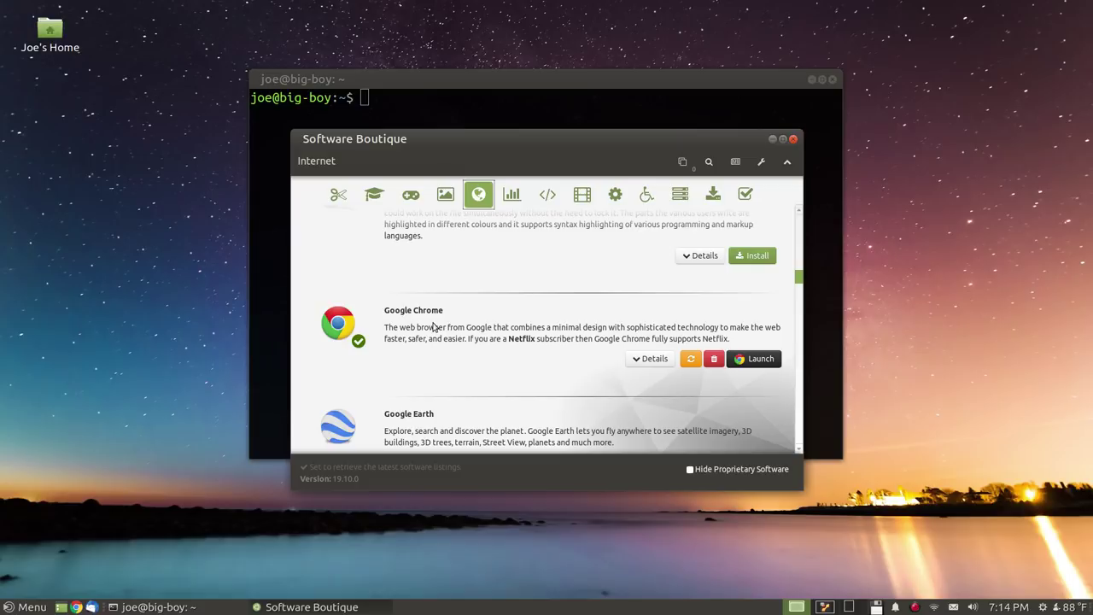
{"action": "scroll", "coordinate": [433, 327], "scroll_direction": "down", "scroll_amount": 3}
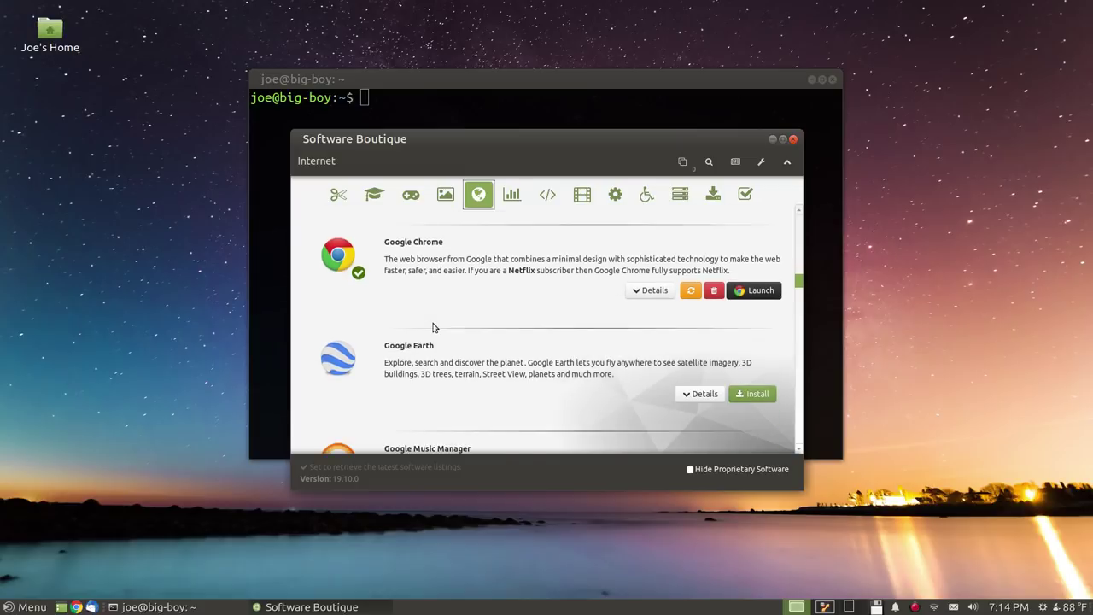
{"action": "scroll", "coordinate": [431, 327], "scroll_direction": "down", "scroll_amount": 3}
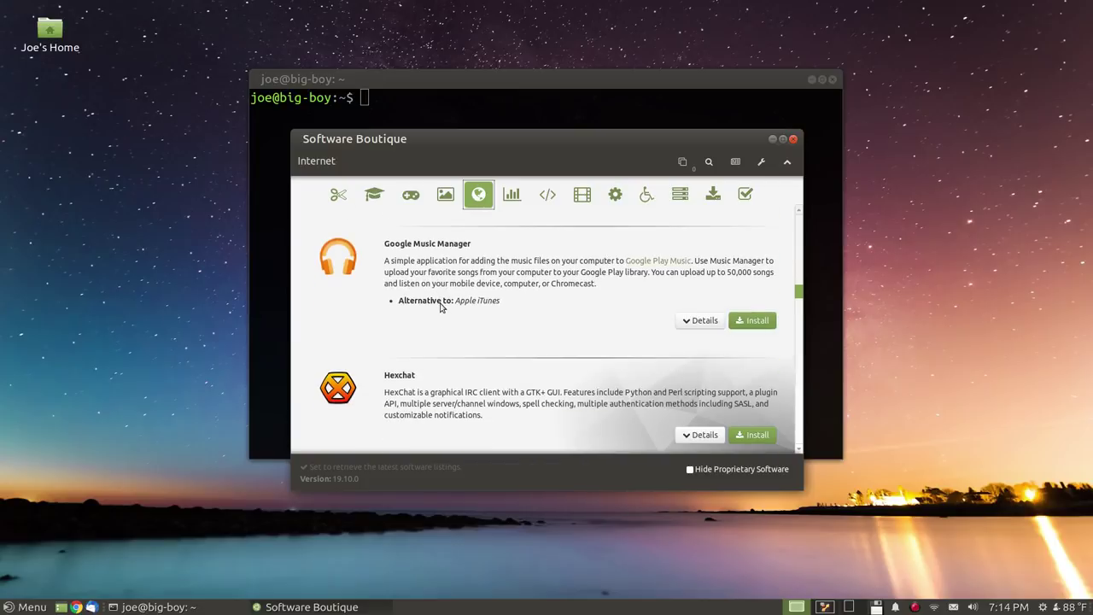
{"action": "scroll", "coordinate": [440, 308], "scroll_direction": "down", "scroll_amount": 2}
{"action": "scroll", "coordinate": [441, 308], "scroll_direction": "down", "scroll_amount": 8}
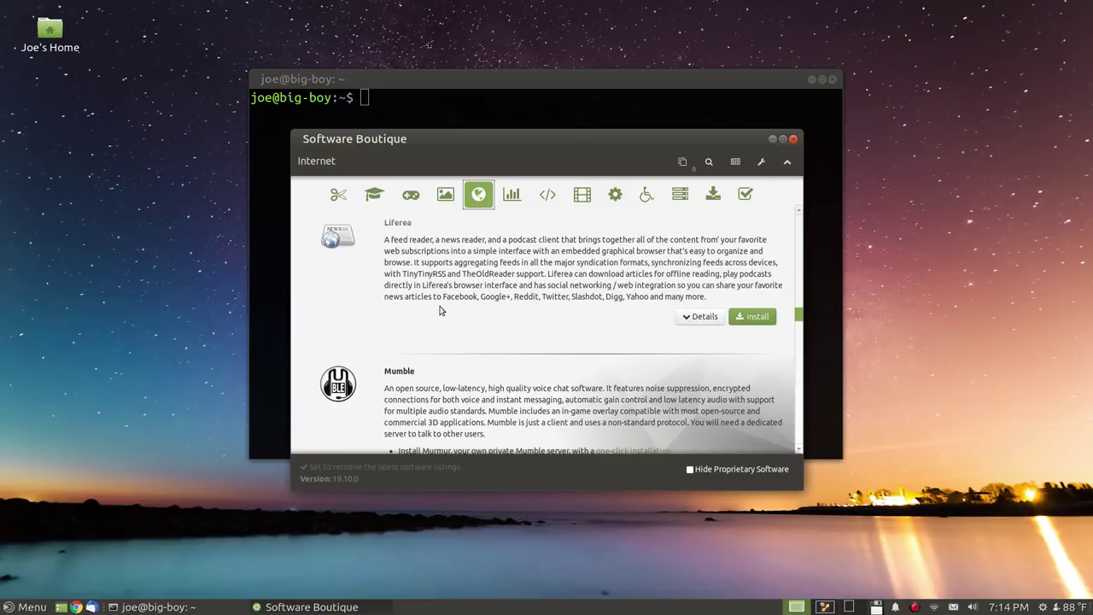
{"action": "scroll", "coordinate": [440, 309], "scroll_direction": "down", "scroll_amount": 6}
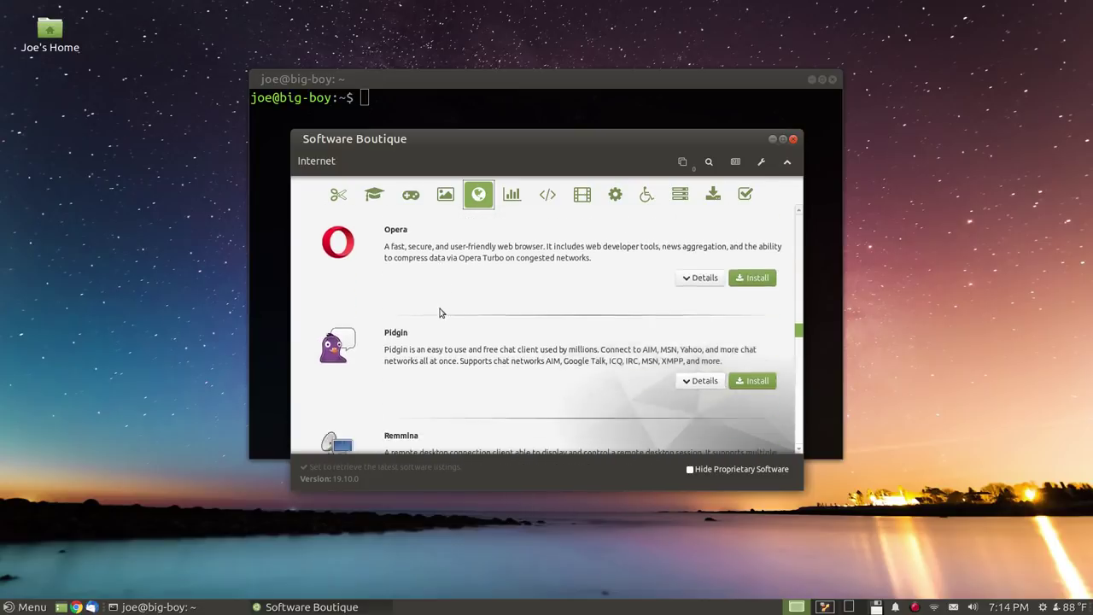
{"action": "scroll", "coordinate": [440, 312], "scroll_direction": "down", "scroll_amount": 5}
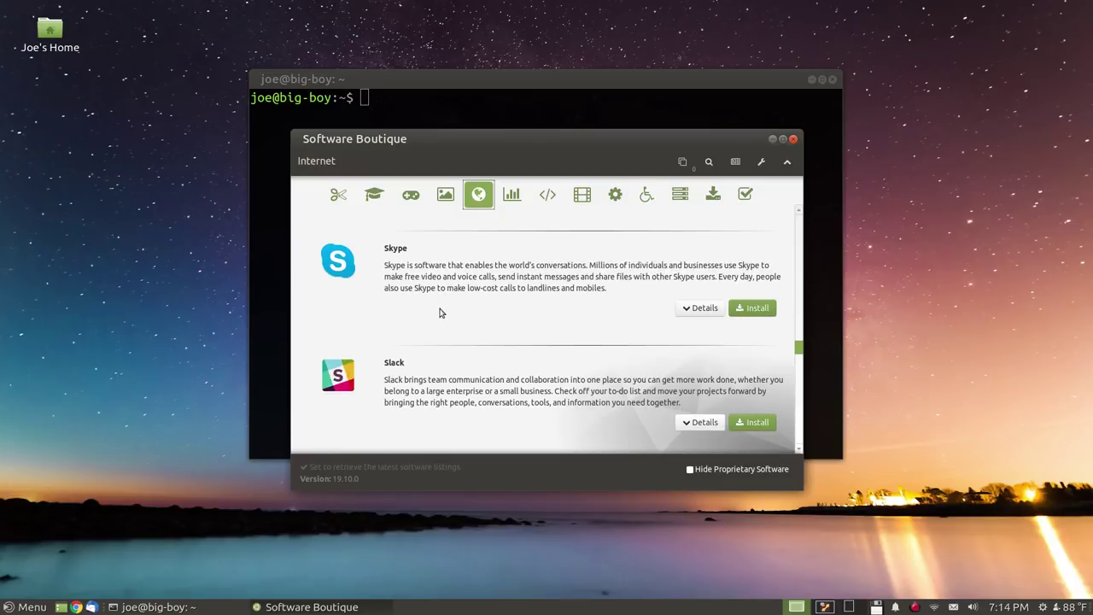
{"action": "scroll", "coordinate": [439, 302], "scroll_direction": "up", "scroll_amount": 1}
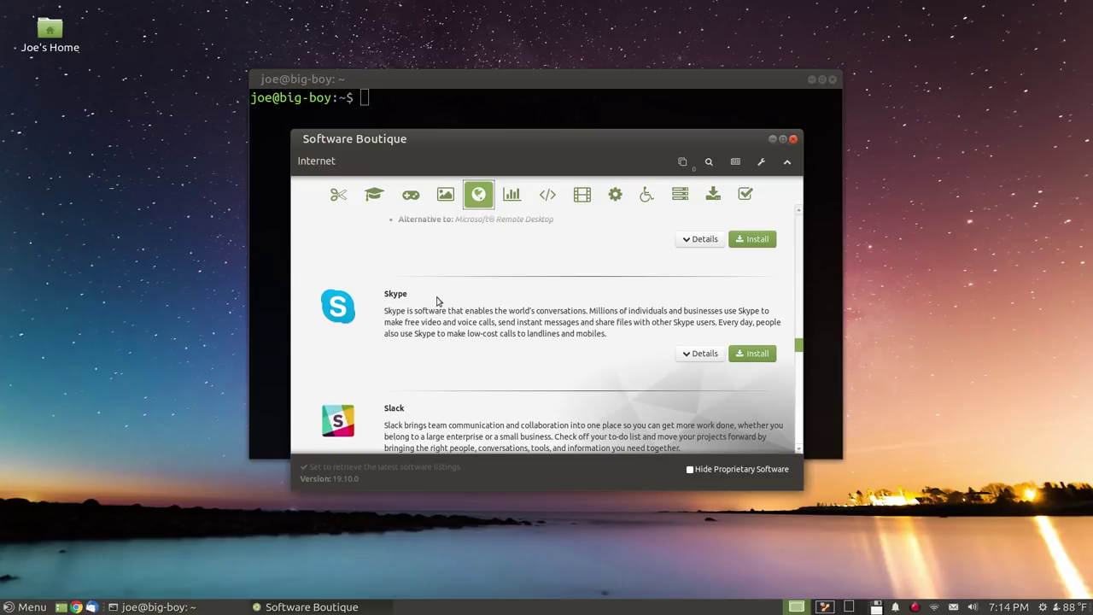
{"action": "scroll", "coordinate": [437, 300], "scroll_direction": "down", "scroll_amount": 6}
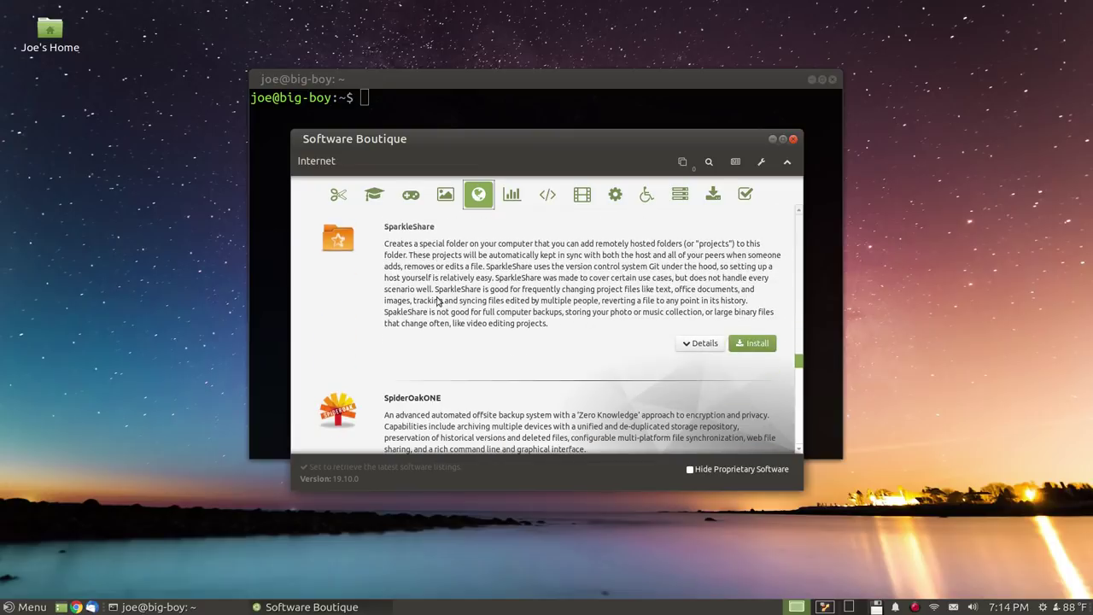
{"action": "scroll", "coordinate": [437, 300], "scroll_direction": "down", "scroll_amount": 10}
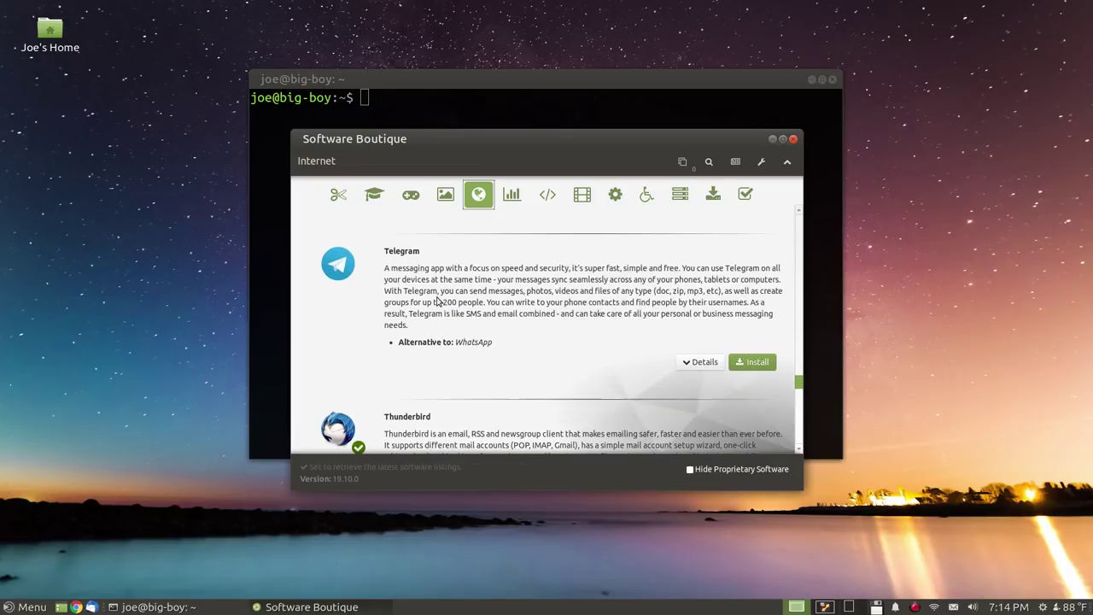
{"action": "scroll", "coordinate": [437, 301], "scroll_direction": "down", "scroll_amount": 3}
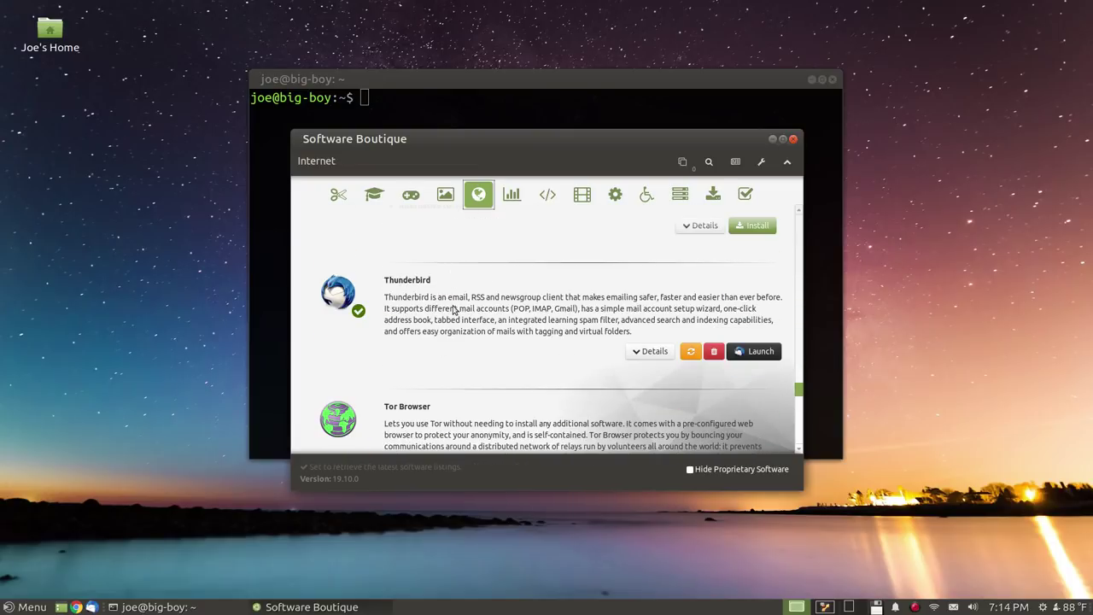
{"action": "scroll", "coordinate": [410, 302], "scroll_direction": "down", "scroll_amount": 3}
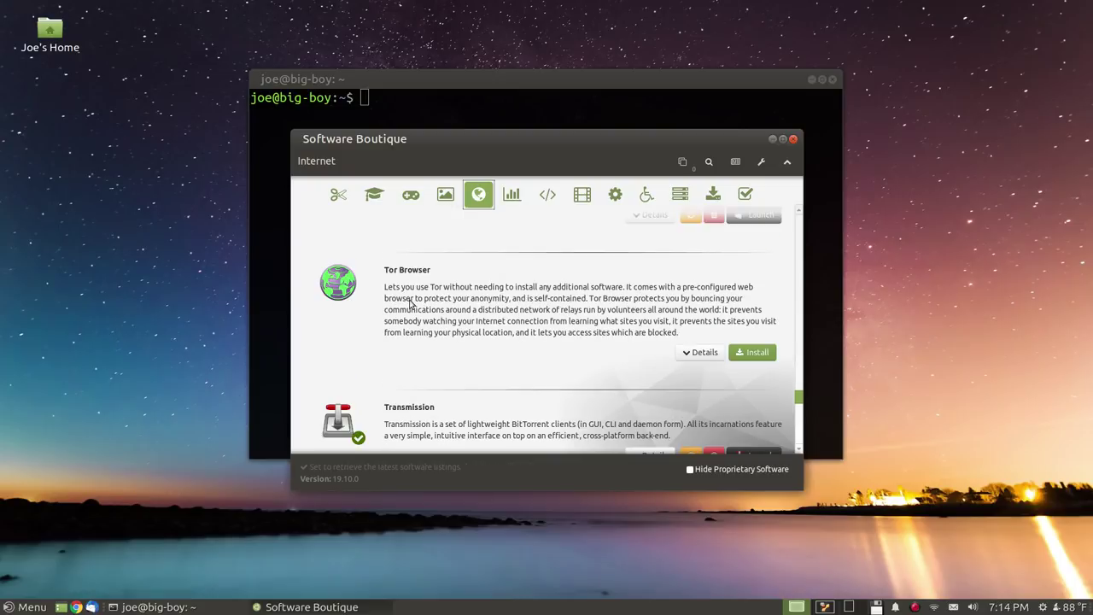
{"action": "scroll", "coordinate": [409, 302], "scroll_direction": "down", "scroll_amount": 3}
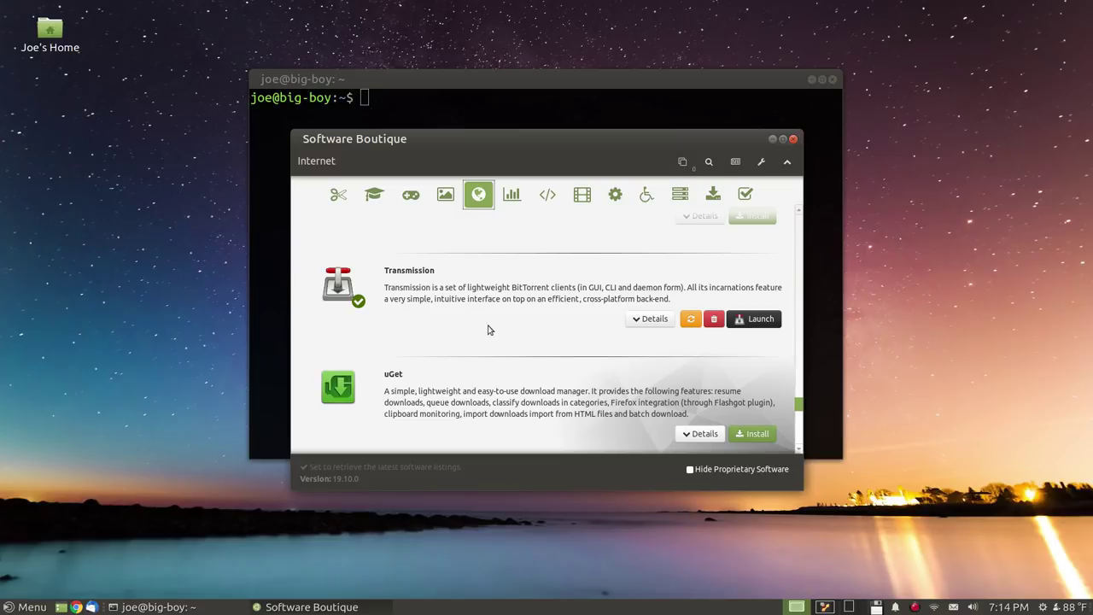
{"action": "scroll", "coordinate": [485, 321], "scroll_direction": "down", "scroll_amount": 3}
{"action": "scroll", "coordinate": [485, 321], "scroll_direction": "down", "scroll_amount": 3}
{"action": "scroll", "coordinate": [485, 321], "scroll_direction": "down", "scroll_amount": 3}
{"action": "scroll", "coordinate": [483, 319], "scroll_direction": "down", "scroll_amount": 3}
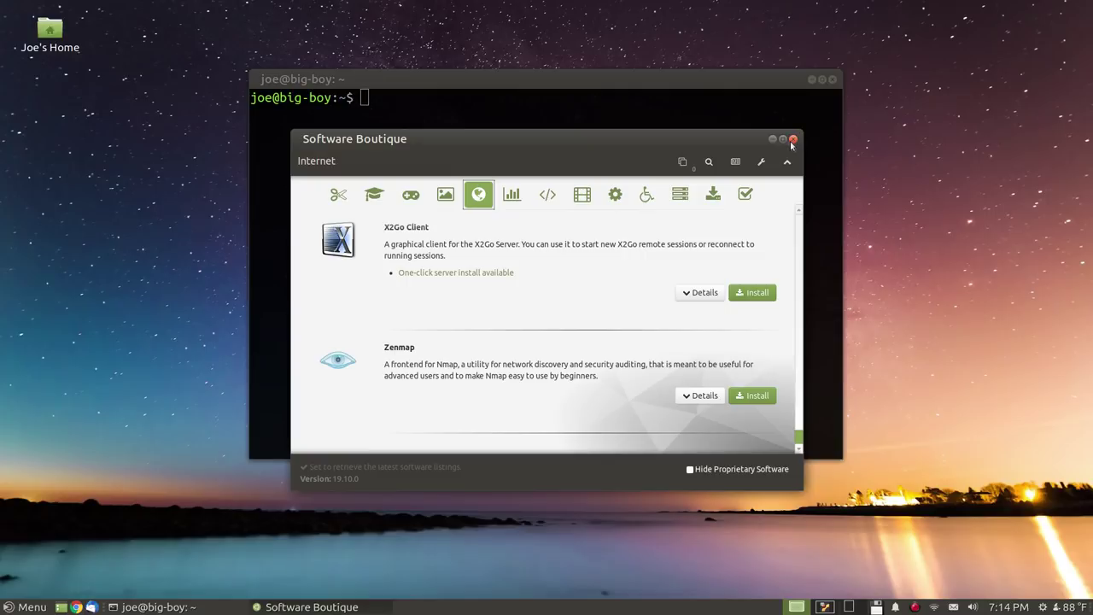
Close Software Boutique and launch the Welcome app by searching 'welcome' in the menu
{"action": "left_click", "coordinate": [794, 139]}
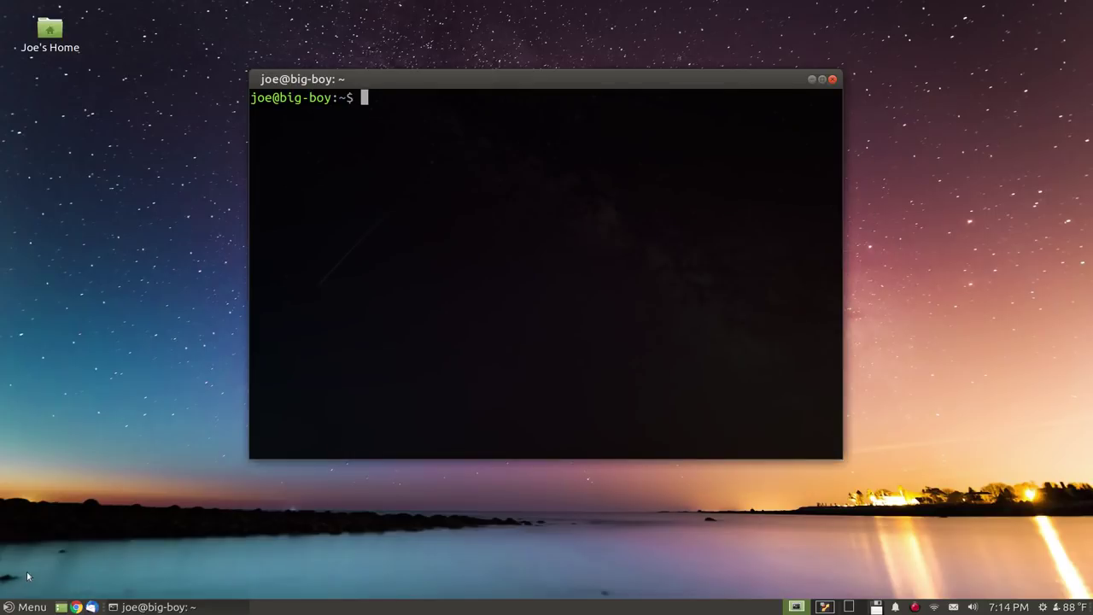
{"action": "key", "text": "super"}
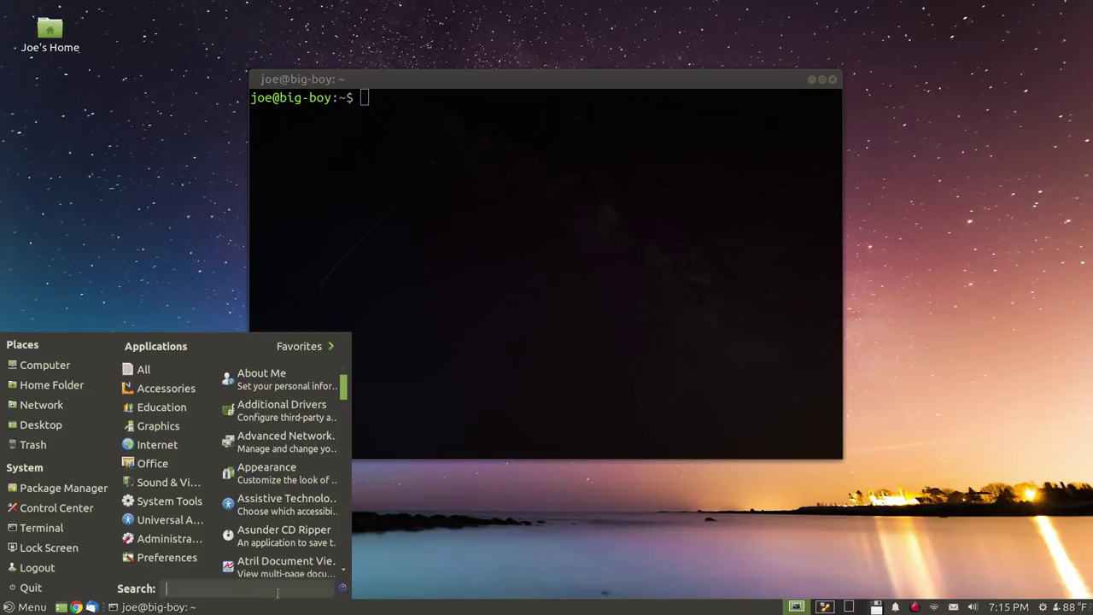
{"action": "type", "text": "welcome"}
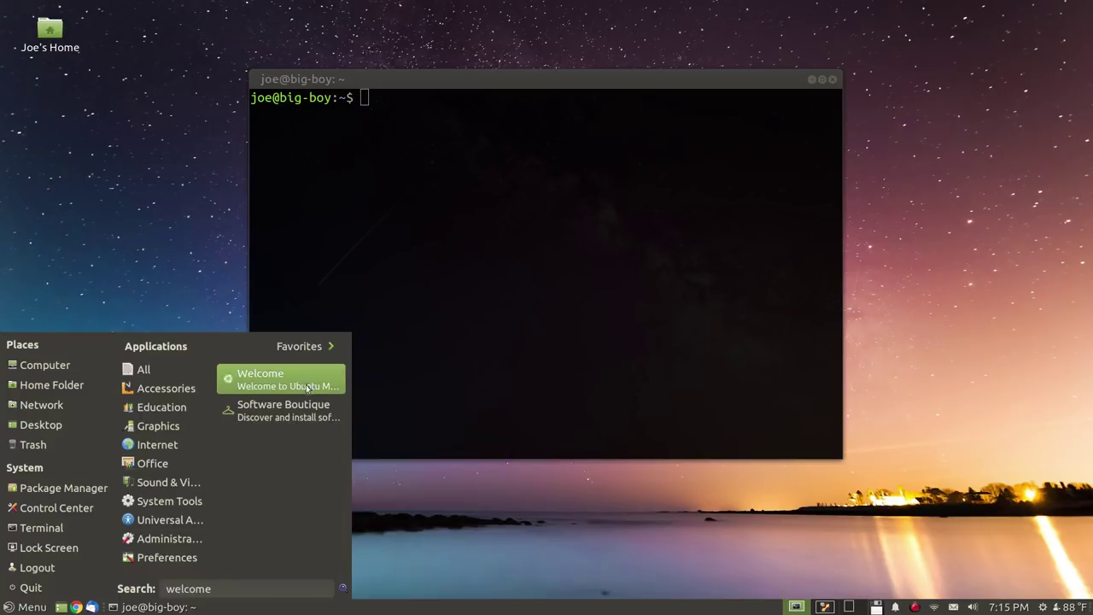
{"action": "key", "text": "Escape"}
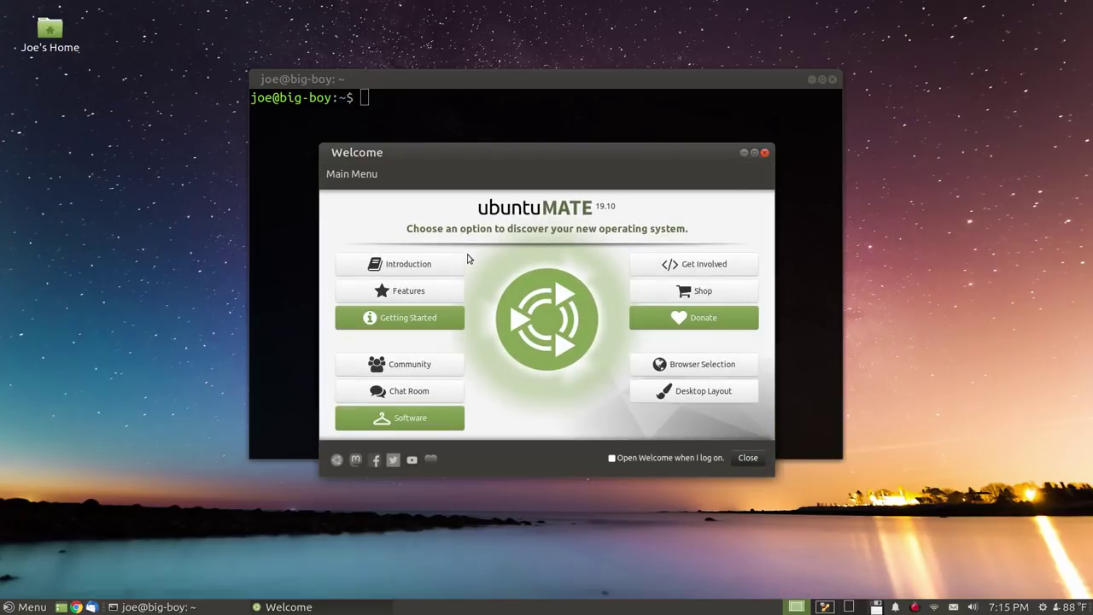
Browse the Getting Started topics list in Ubuntu MATE Welcome
{"action": "left_click", "coordinate": [439, 327]}
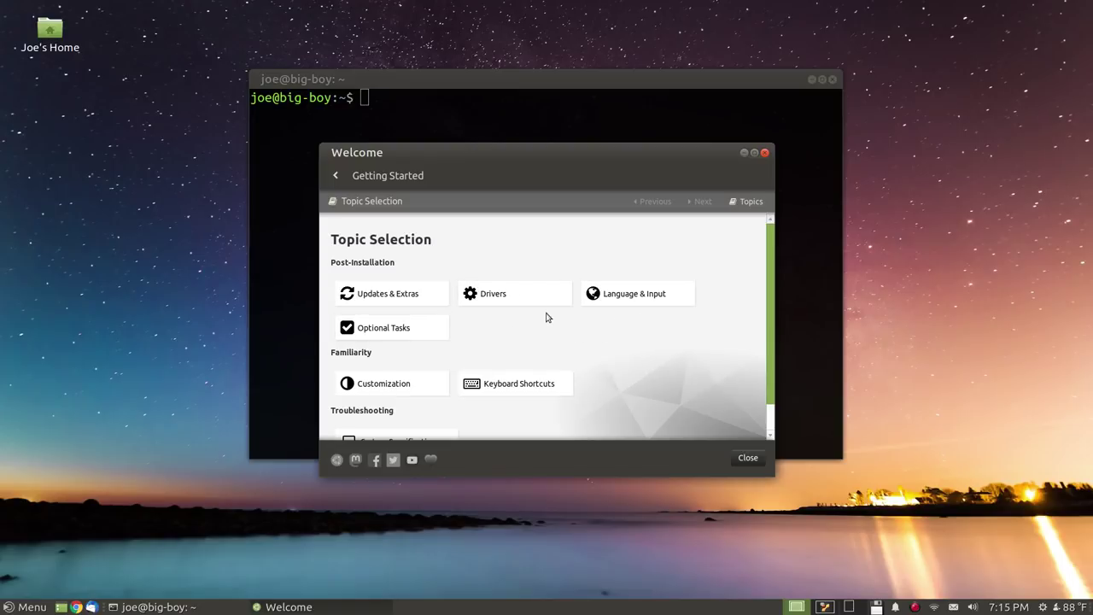
{"action": "scroll", "coordinate": [600, 323], "scroll_direction": "down", "scroll_amount": 2}
{"action": "scroll", "coordinate": [598, 323], "scroll_direction": "up", "scroll_amount": 2}
Return to the Welcome main page, view the Software section, then close Welcome
{"action": "left_click", "coordinate": [335, 176]}
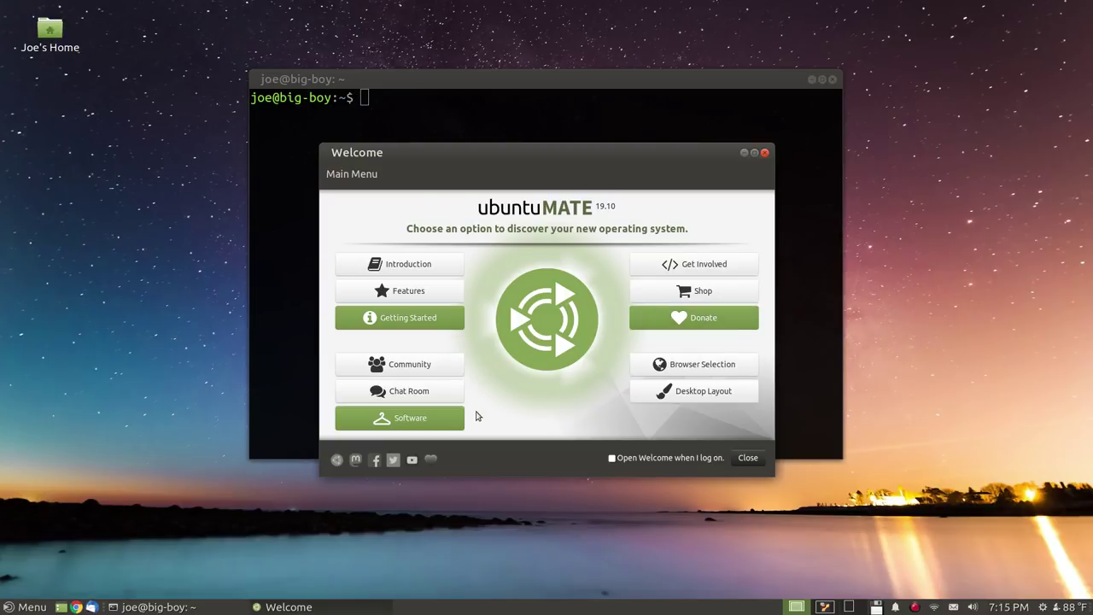
{"action": "left_click", "coordinate": [443, 414]}
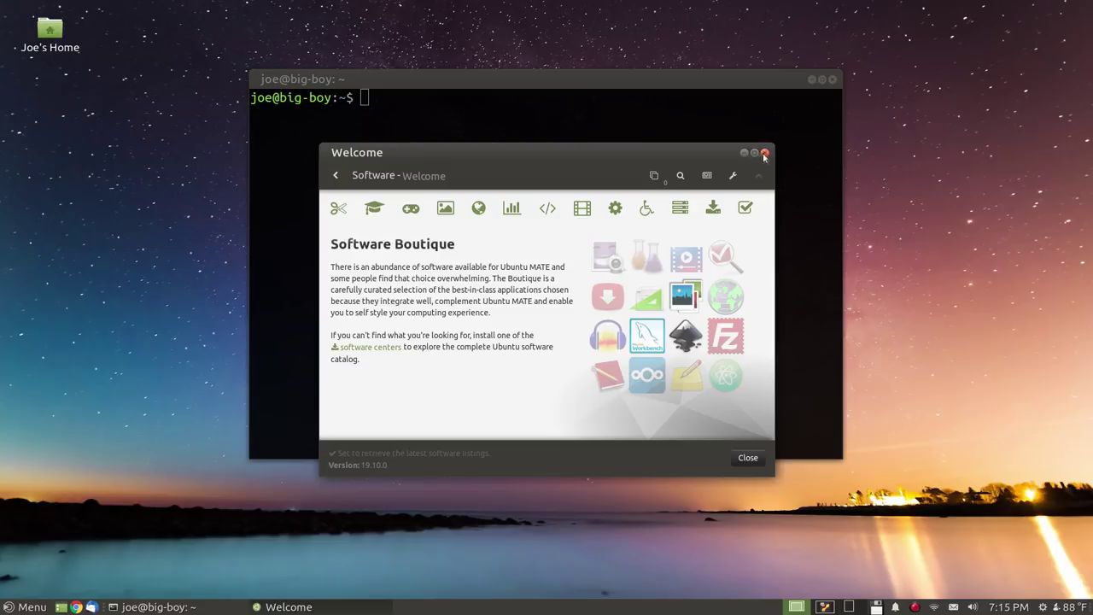
{"action": "left_click", "coordinate": [764, 153]}
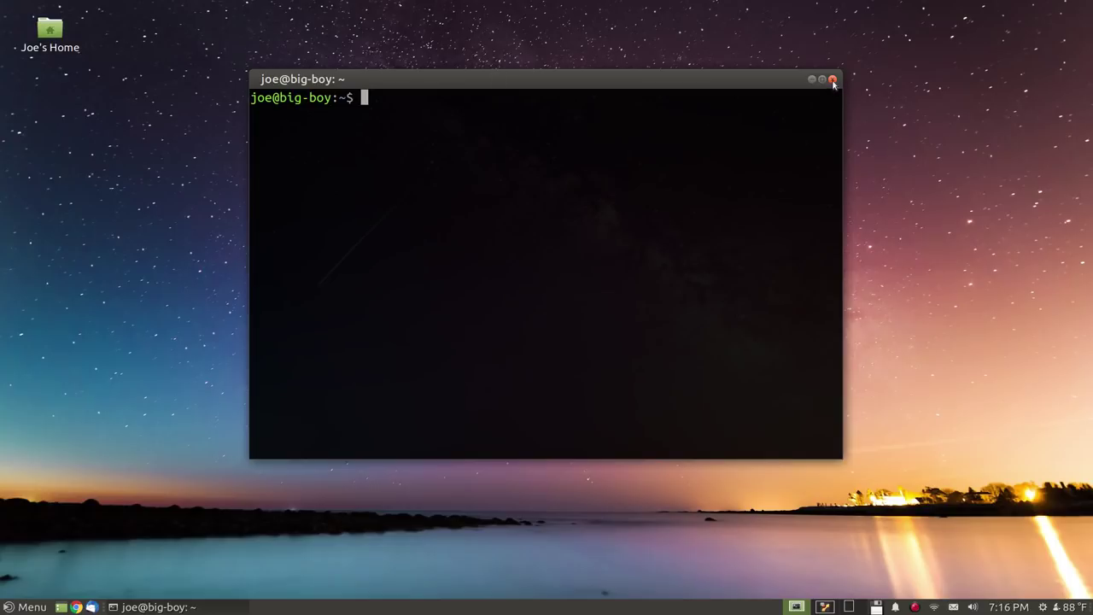
{"action": "left_click", "coordinate": [607, 26]}
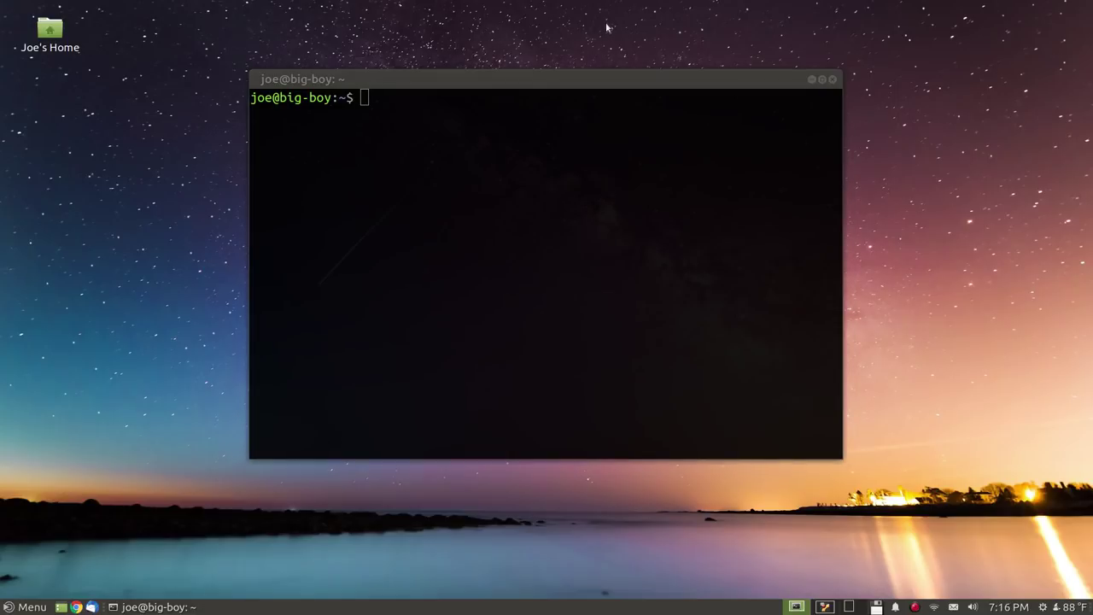